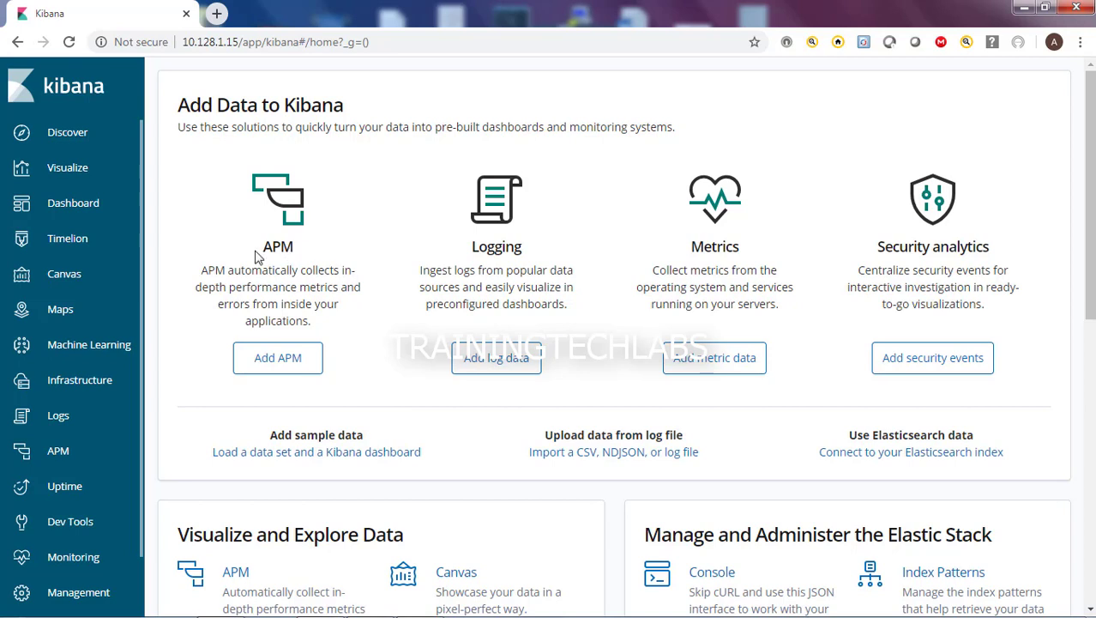
- Read the descriptions of the APM, Logging, Metrics and Security analytics solutions for adding data
{"action": "double_click", "coordinate": [279, 248]}
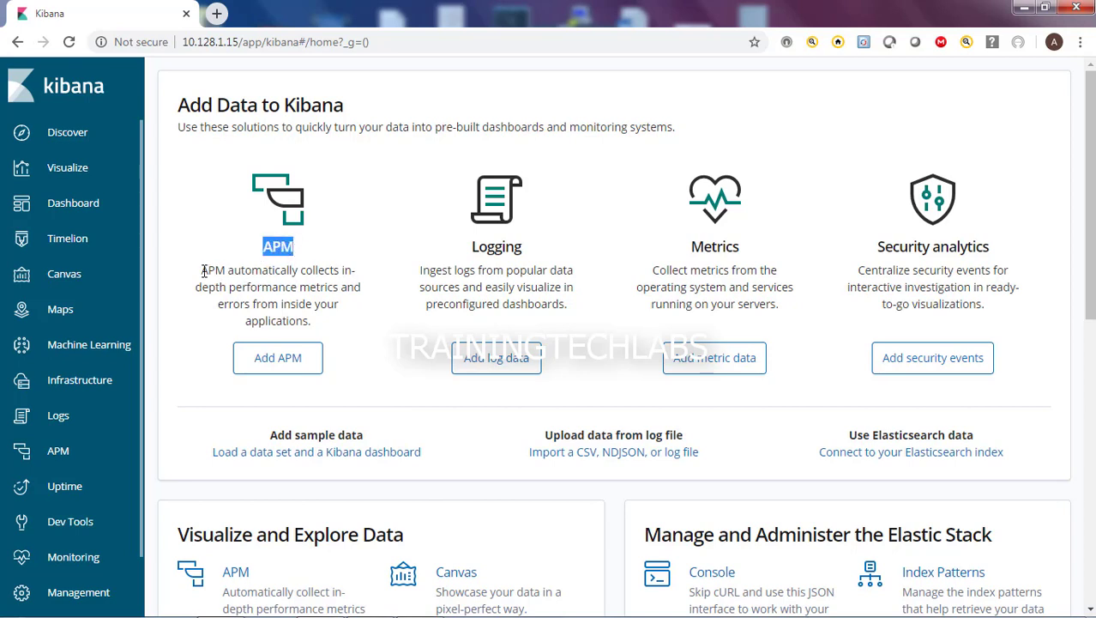
{"action": "left_click_drag", "start_coordinate": [204, 271], "coordinate": [360, 313]}
{"action": "left_click", "coordinate": [356, 314]}
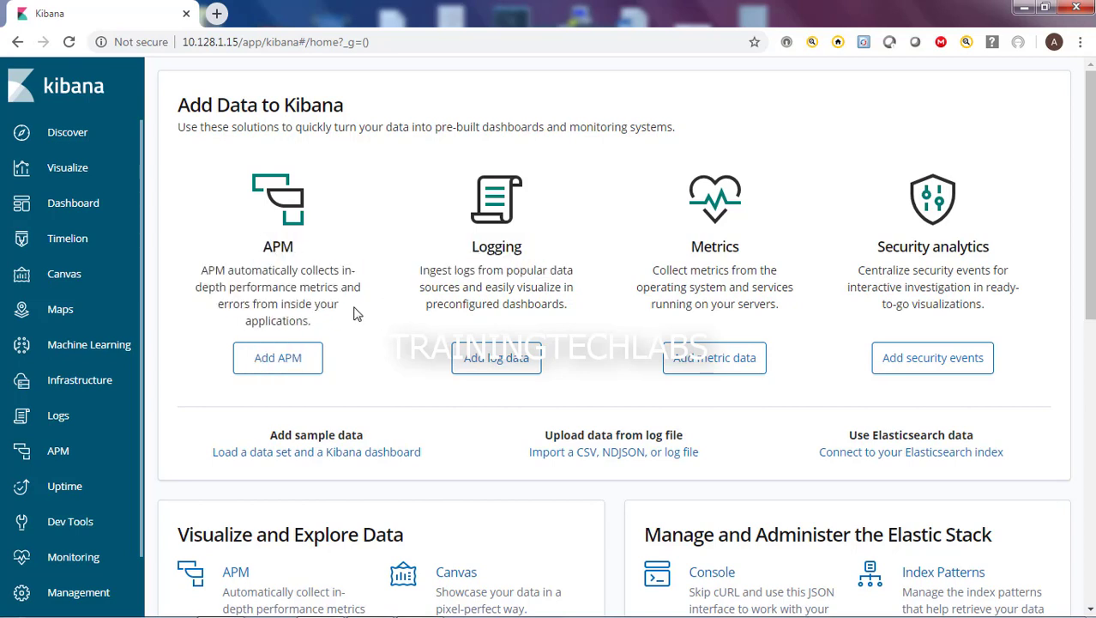
{"action": "left_click_drag", "start_coordinate": [470, 253], "coordinate": [564, 303]}
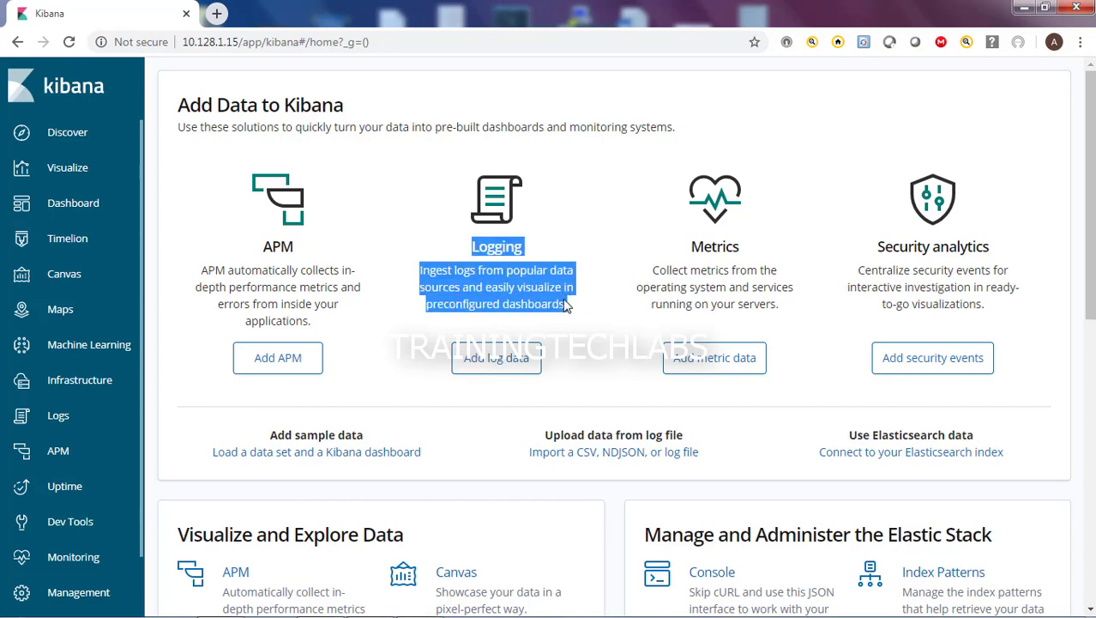
{"action": "left_click_drag", "start_coordinate": [695, 248], "coordinate": [786, 305]}
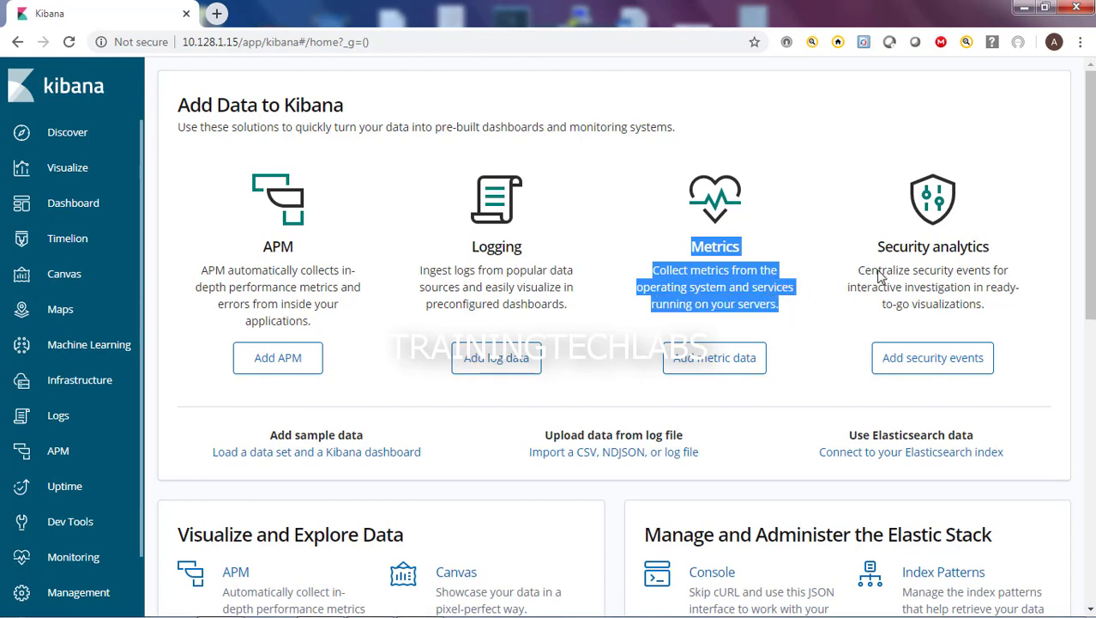
{"action": "left_click_drag", "start_coordinate": [888, 249], "coordinate": [1010, 306]}
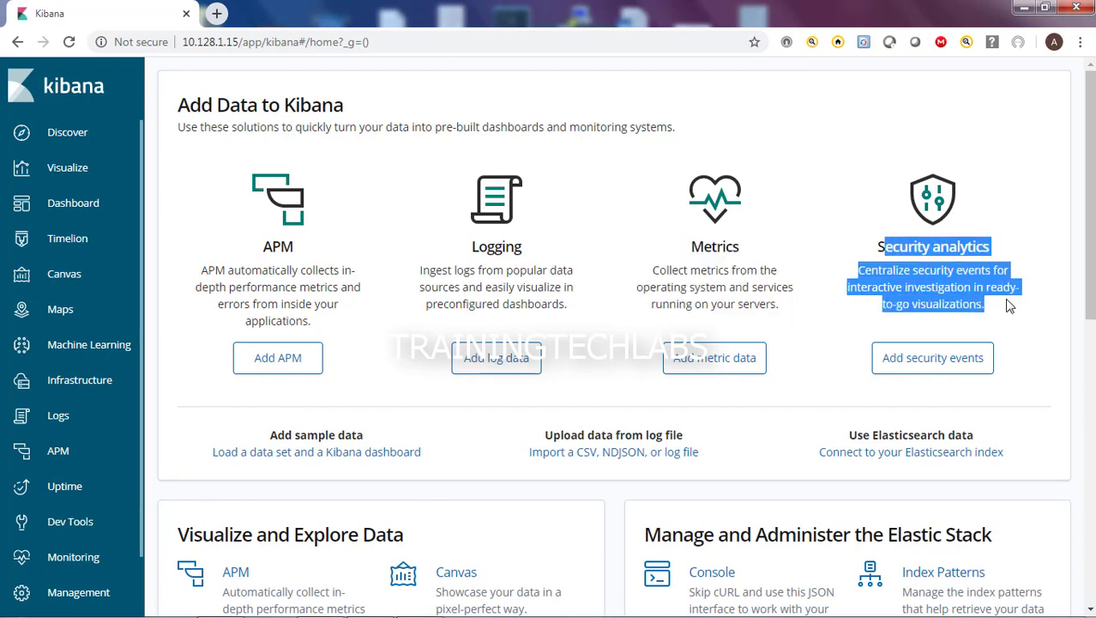
- Look through the home page's tools for visualizing and exploring data and for managing the Elastic Stack
{"action": "scroll", "coordinate": [558, 367], "scroll_direction": "down", "scroll_amount": 2}
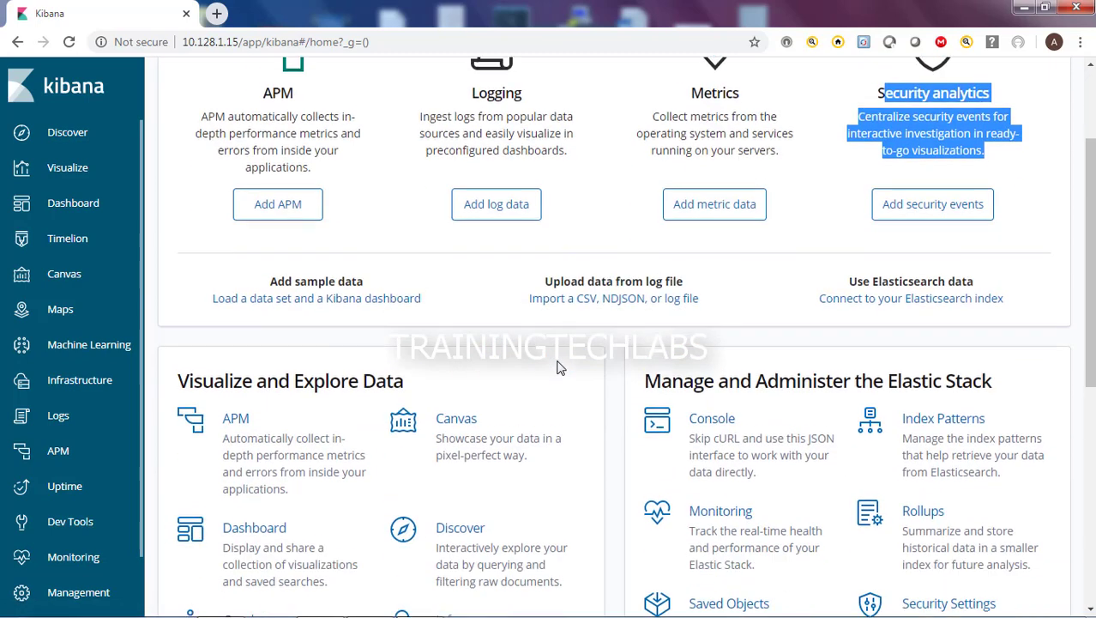
{"action": "scroll", "coordinate": [558, 374], "scroll_direction": "down", "scroll_amount": 2}
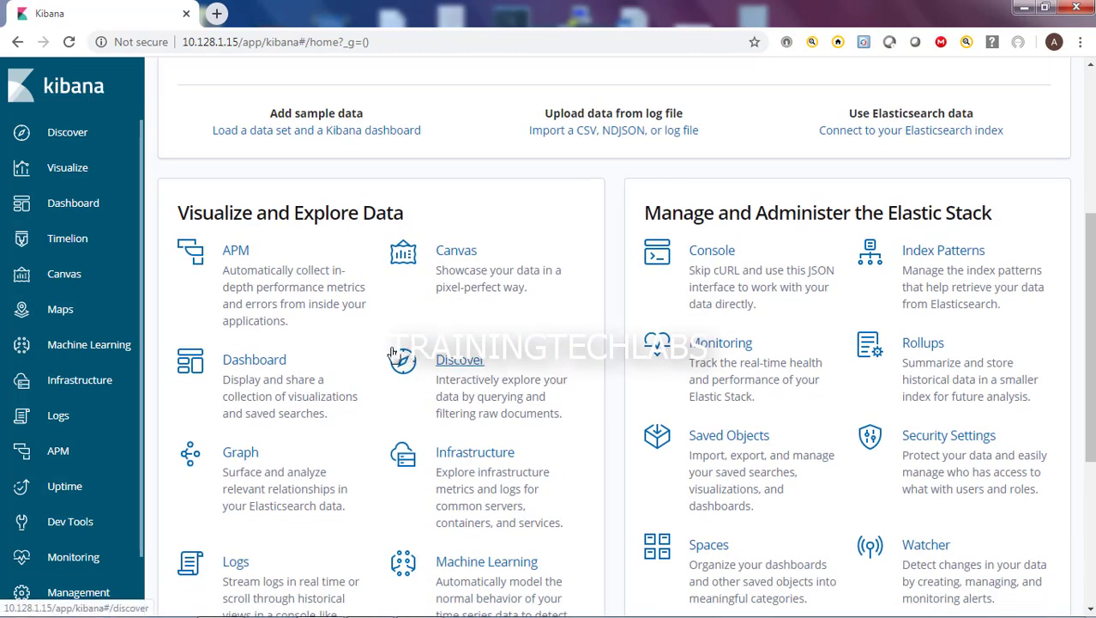
{"action": "scroll", "coordinate": [365, 355], "scroll_direction": "down", "scroll_amount": 1}
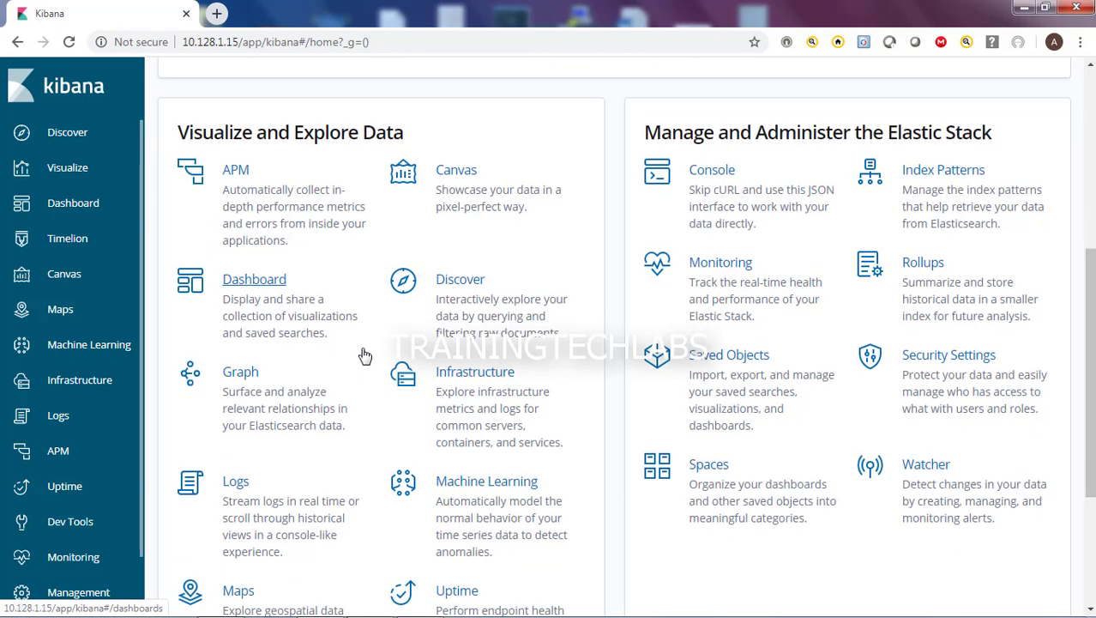
{"action": "scroll", "coordinate": [365, 355], "scroll_direction": "down", "scroll_amount": 1}
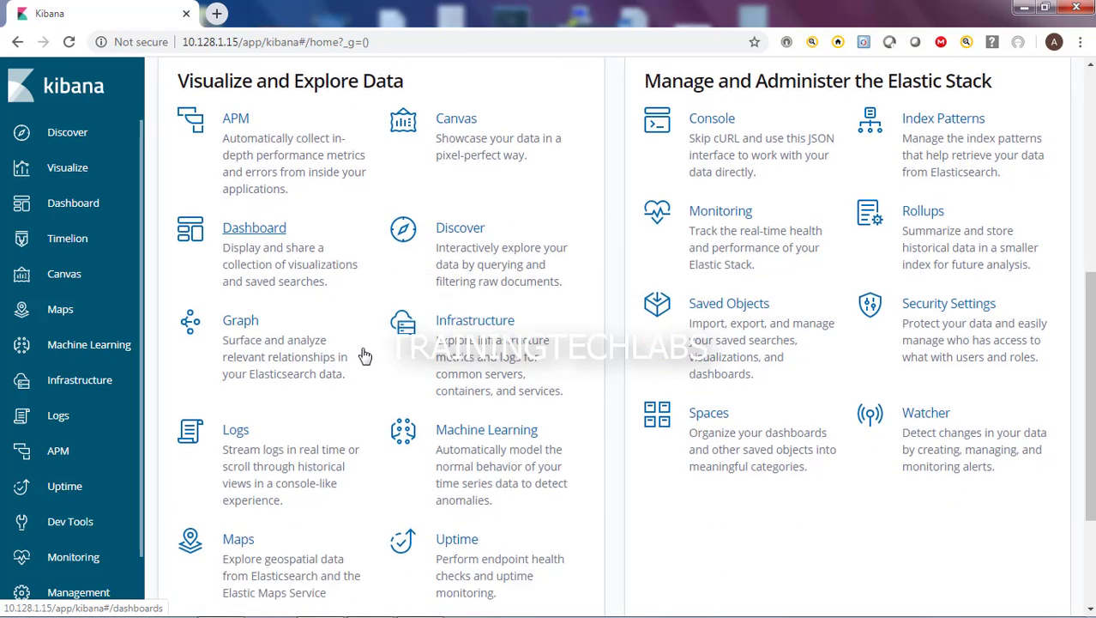
{"action": "scroll", "coordinate": [365, 355], "scroll_direction": "down", "scroll_amount": 2}
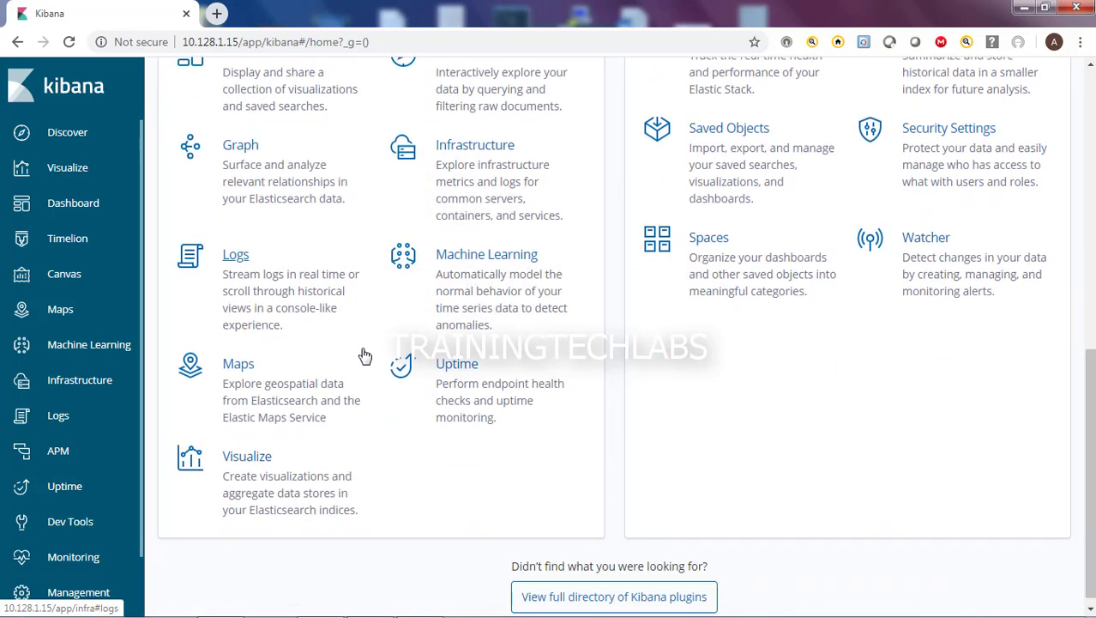
{"action": "scroll", "coordinate": [397, 355], "scroll_direction": "up", "scroll_amount": 5}
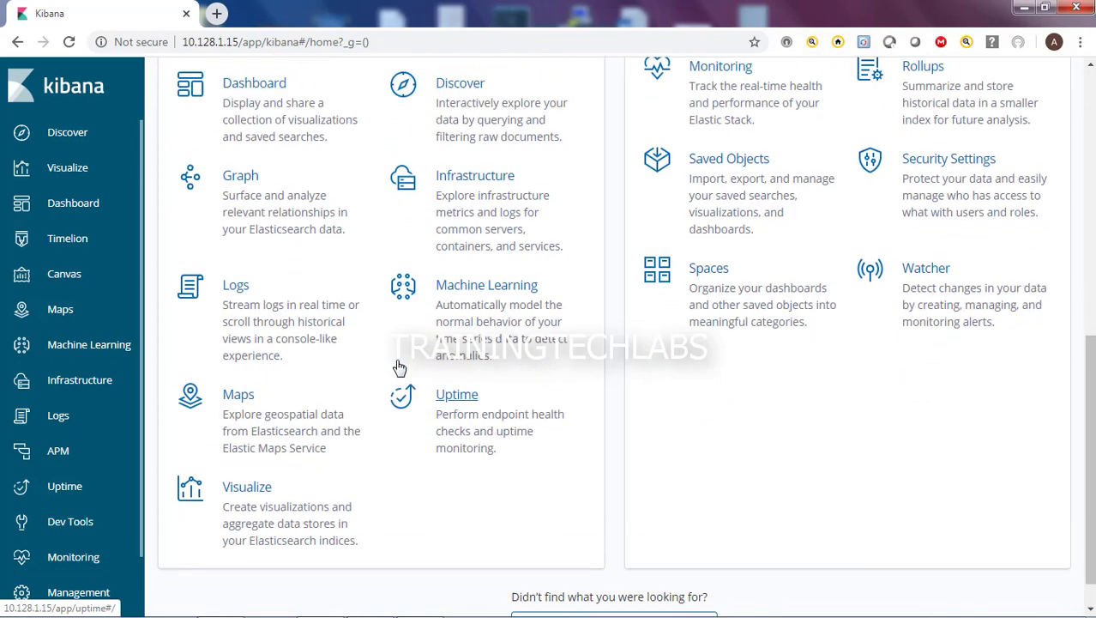
{"action": "scroll", "coordinate": [399, 368], "scroll_direction": "up", "scroll_amount": 3}
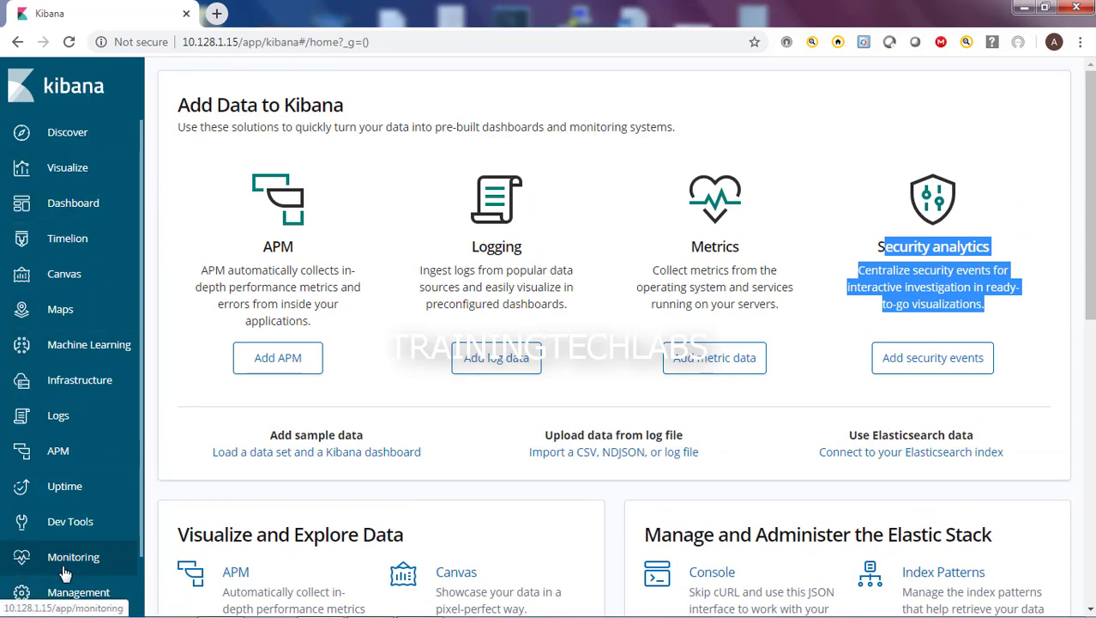
- Open the Kibana index patterns in the Management area
{"action": "scroll", "coordinate": [94, 524], "scroll_direction": "down", "scroll_amount": 1}
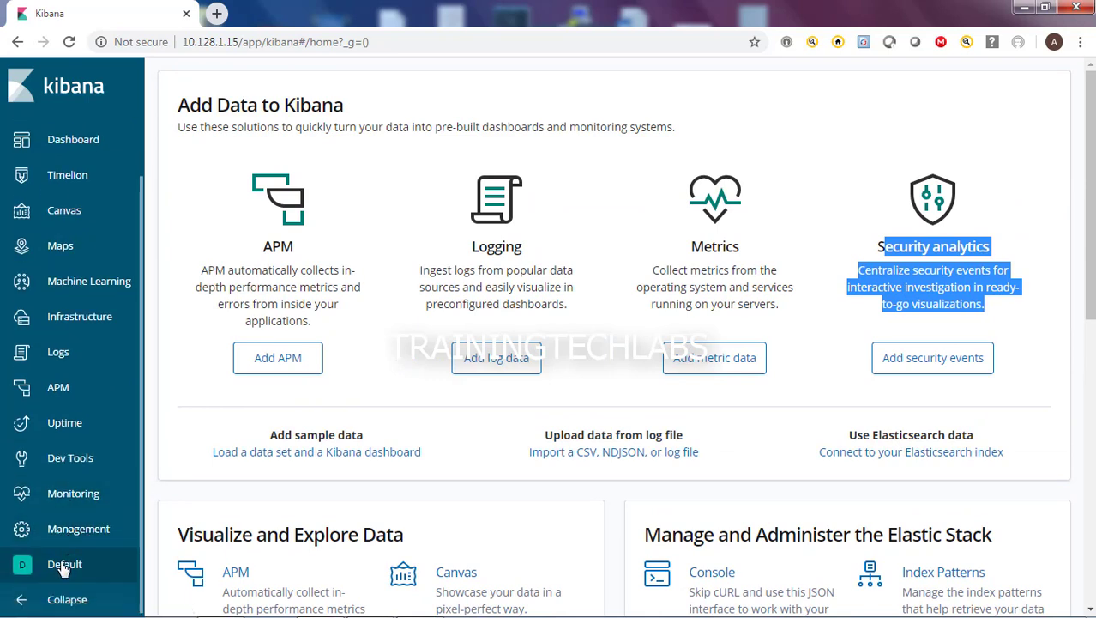
{"action": "left_click", "coordinate": [62, 533]}
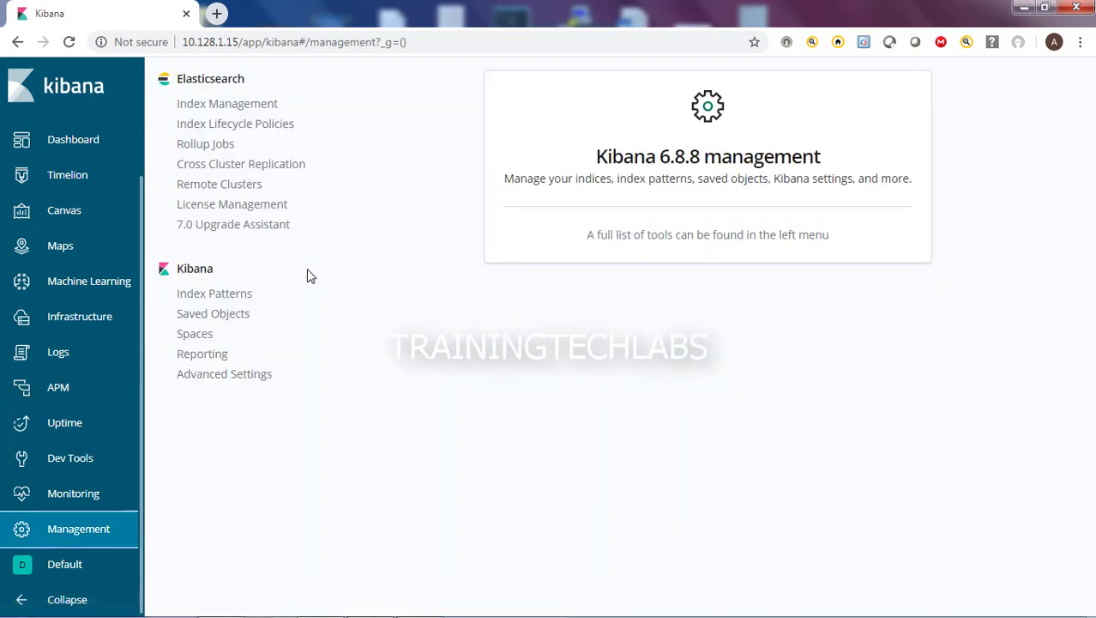
{"action": "left_click", "coordinate": [212, 300]}
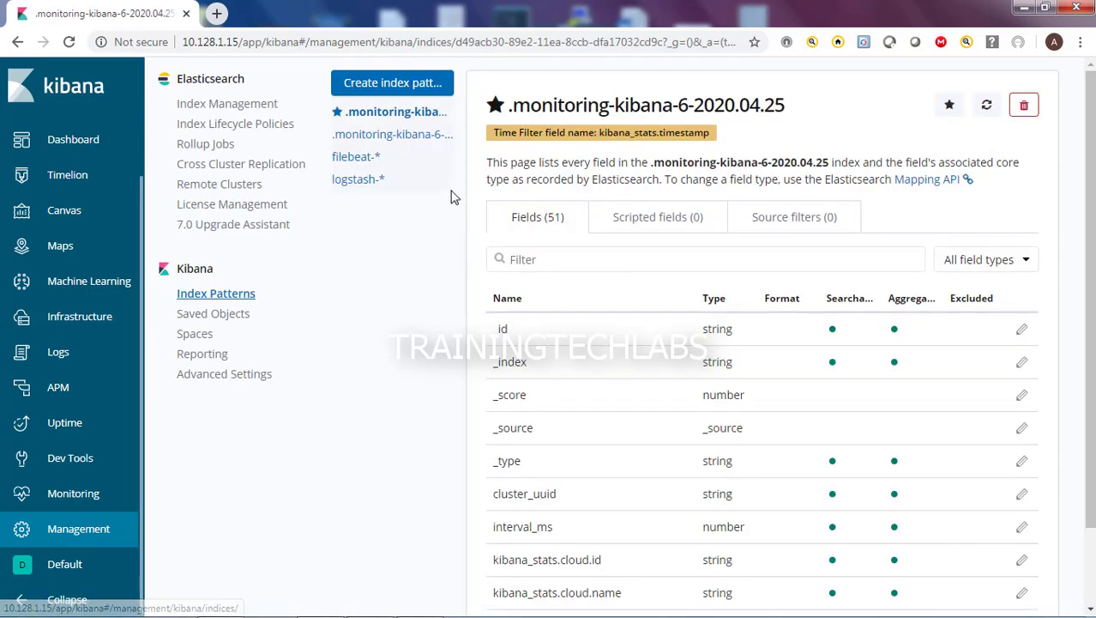
- View the field list of the existing logstash-* index pattern
{"action": "left_click", "coordinate": [396, 83]}
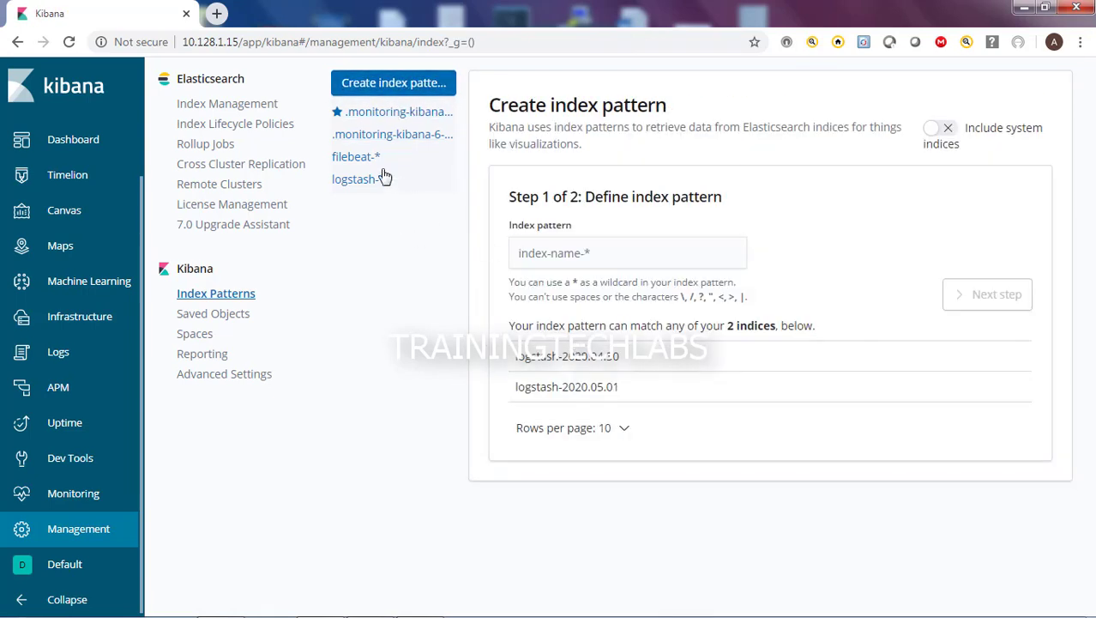
{"action": "left_click", "coordinate": [359, 179]}
{"action": "left_click", "coordinate": [362, 182]}
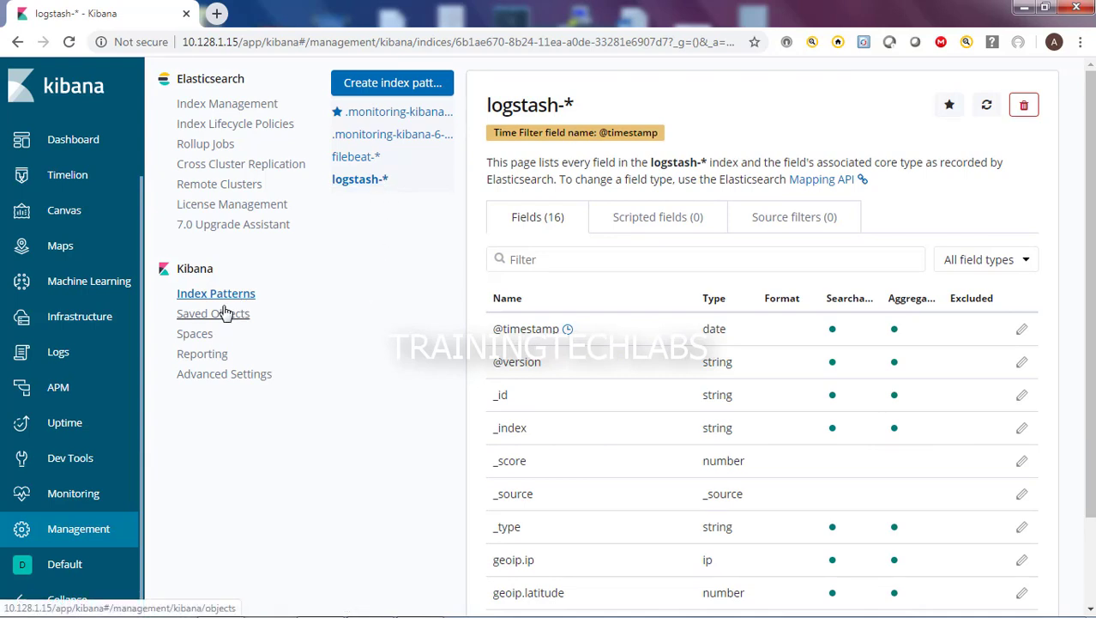
- Start a new index pattern defined as logstash* and proceed to its configuration settings
{"action": "left_click", "coordinate": [391, 88]}
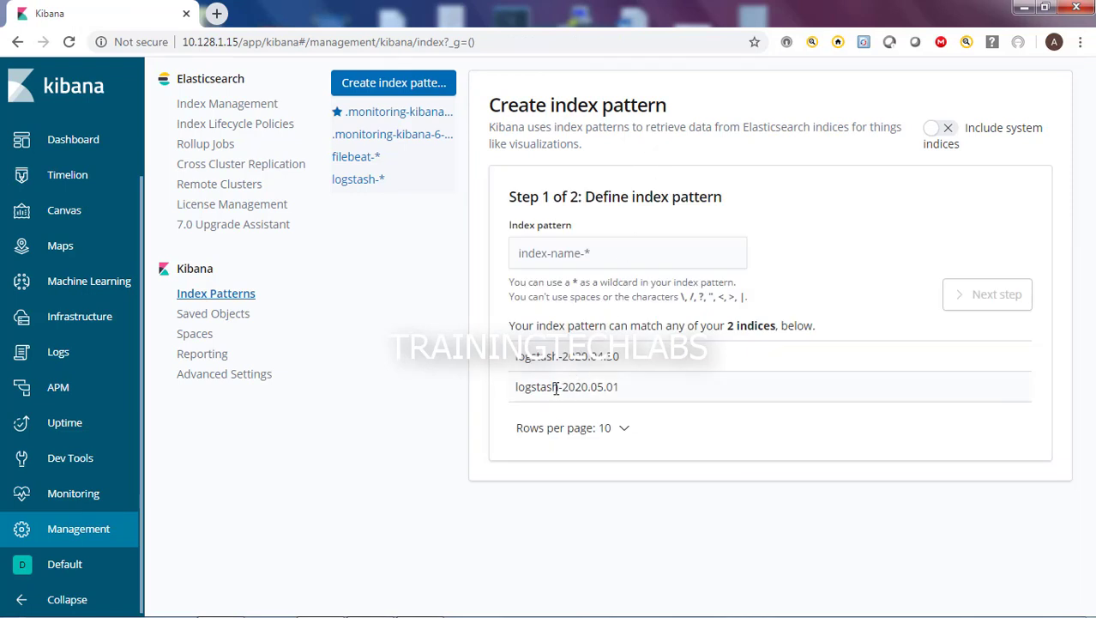
{"action": "double_click", "coordinate": [549, 357]}
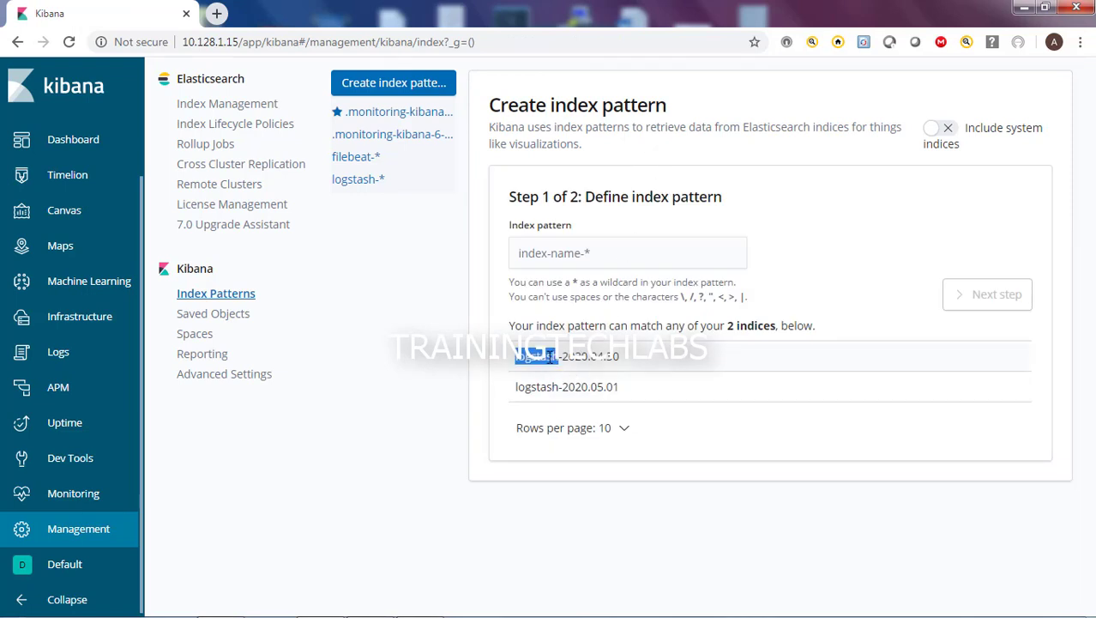
{"action": "left_click", "coordinate": [588, 249]}
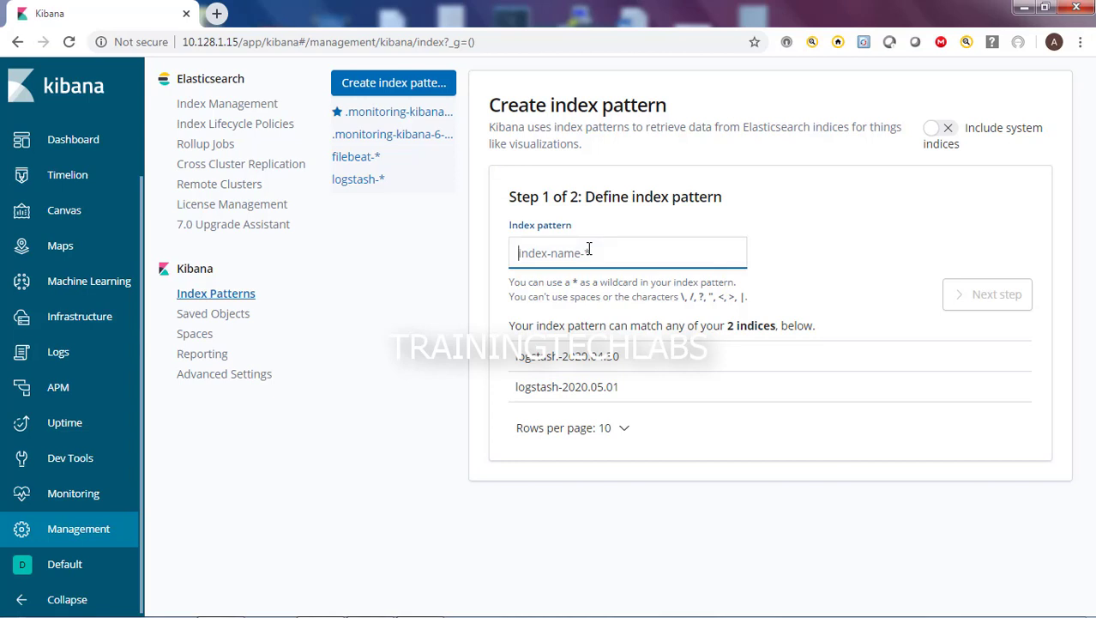
{"action": "type", "text": "log"}
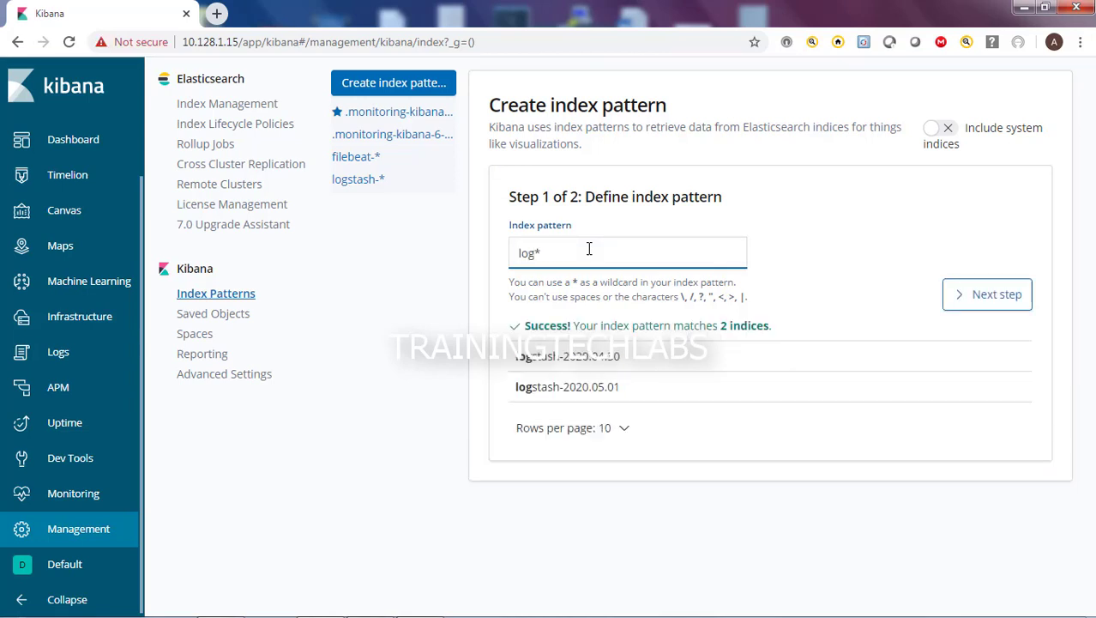
{"action": "type", "text": "stash"}
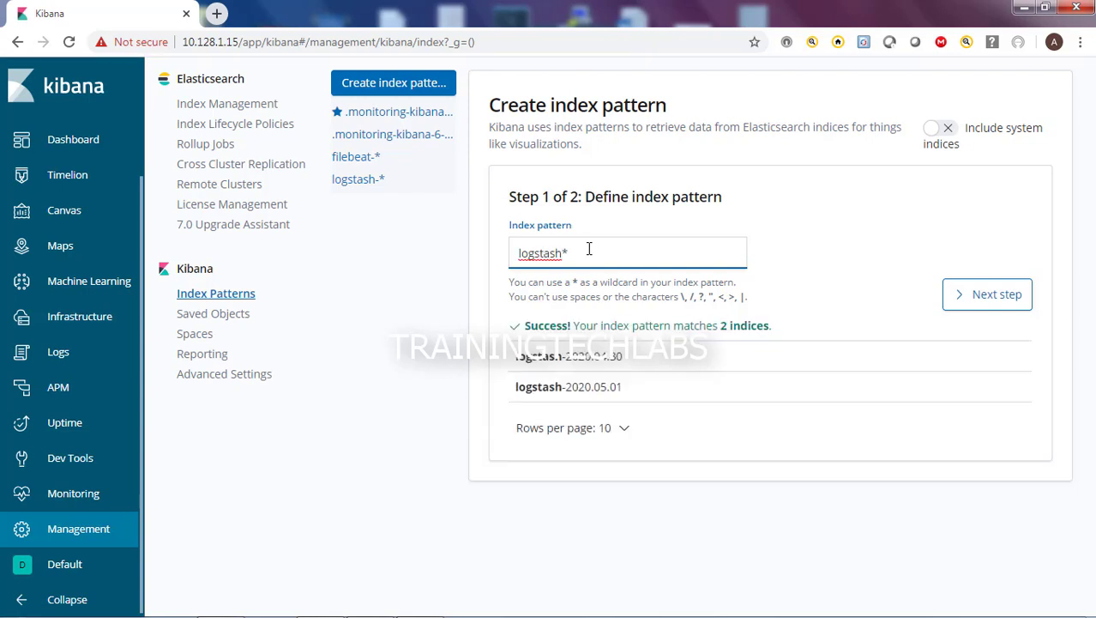
{"action": "left_click", "coordinate": [612, 391]}
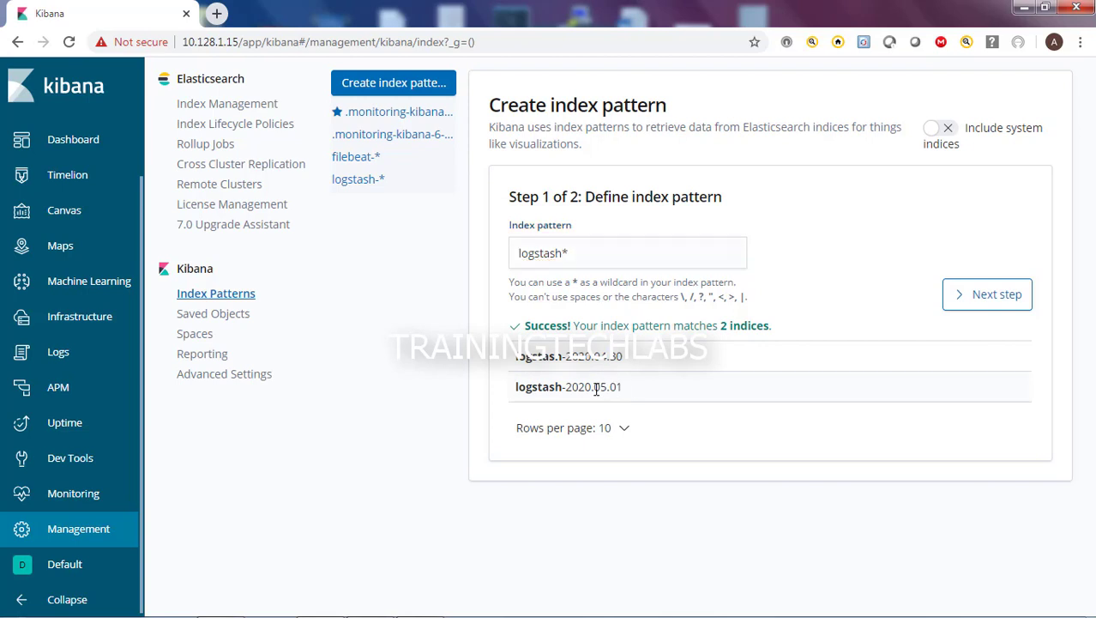
{"action": "left_click", "coordinate": [979, 301]}
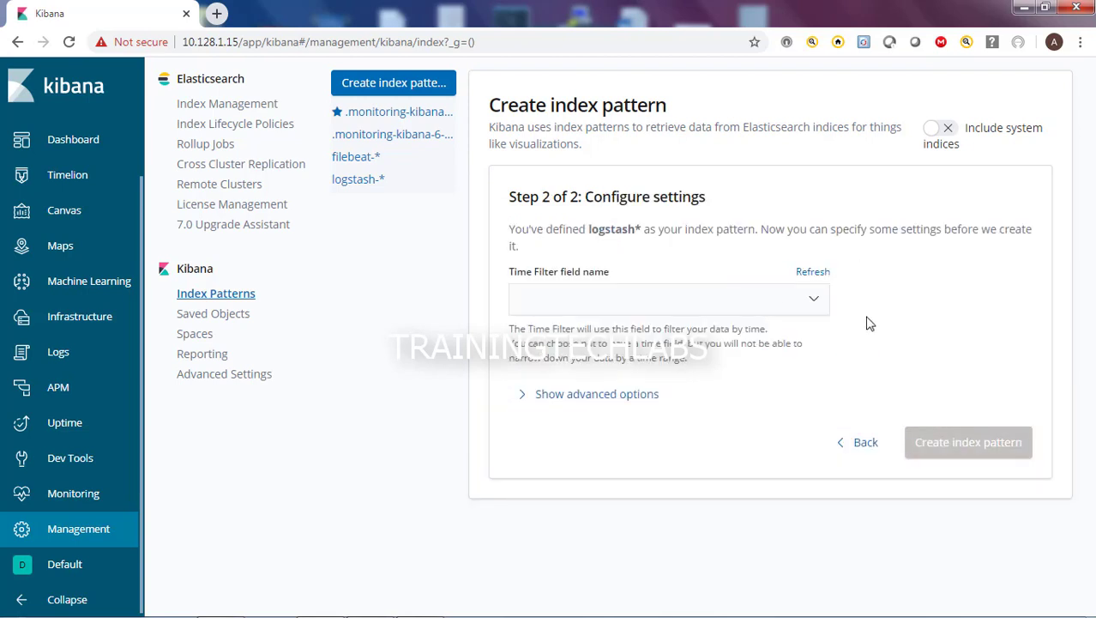
{"action": "left_click", "coordinate": [815, 299]}
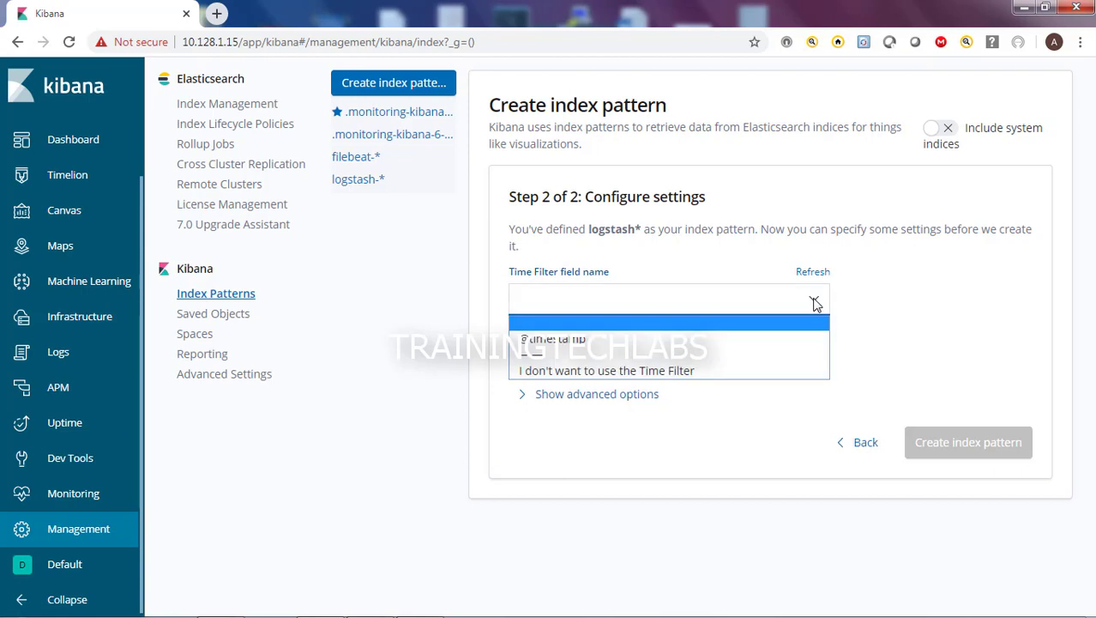
{"action": "left_click", "coordinate": [618, 331]}
{"action": "left_click", "coordinate": [984, 451]}
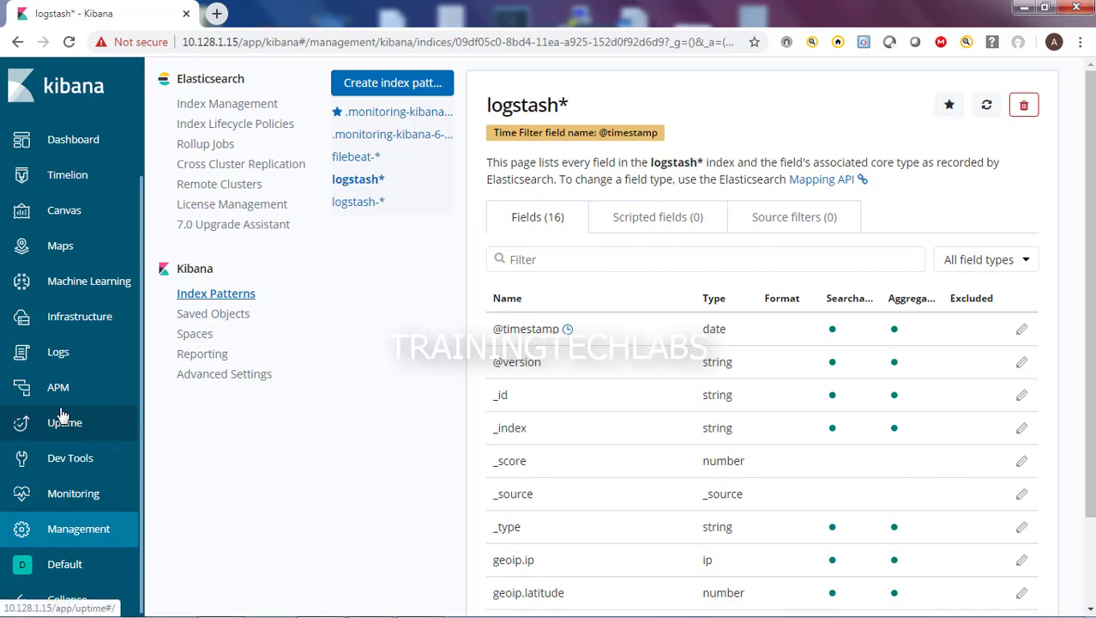
- Show the logstash-* index pattern's events in Discover with the time range set to Today
{"action": "left_click", "coordinate": [68, 151]}
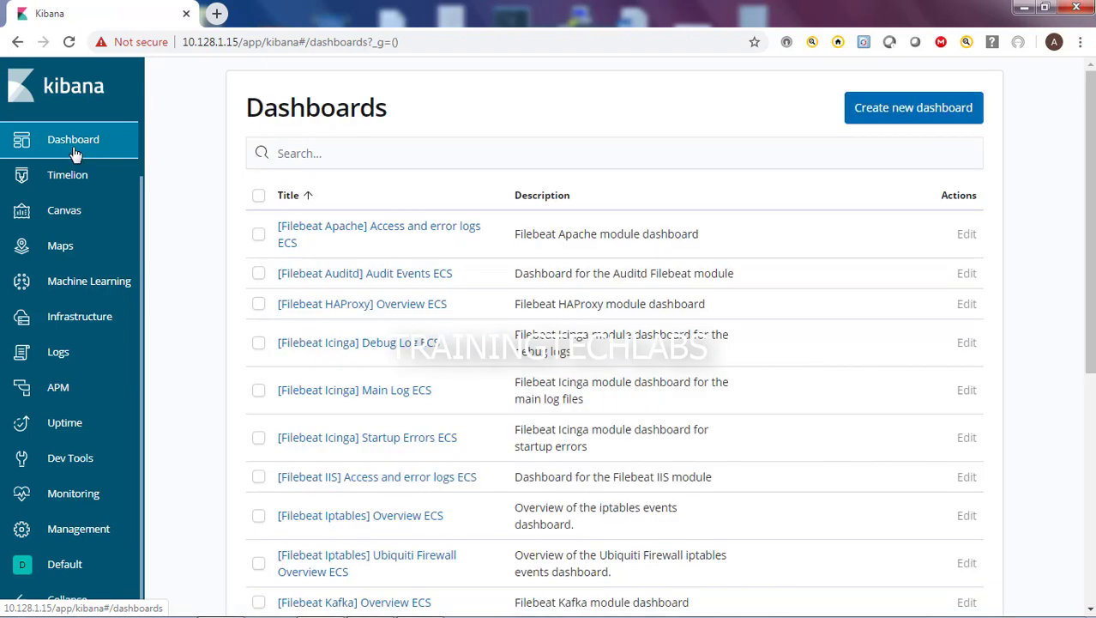
{"action": "scroll", "coordinate": [69, 171], "scroll_direction": "up", "scroll_amount": 1}
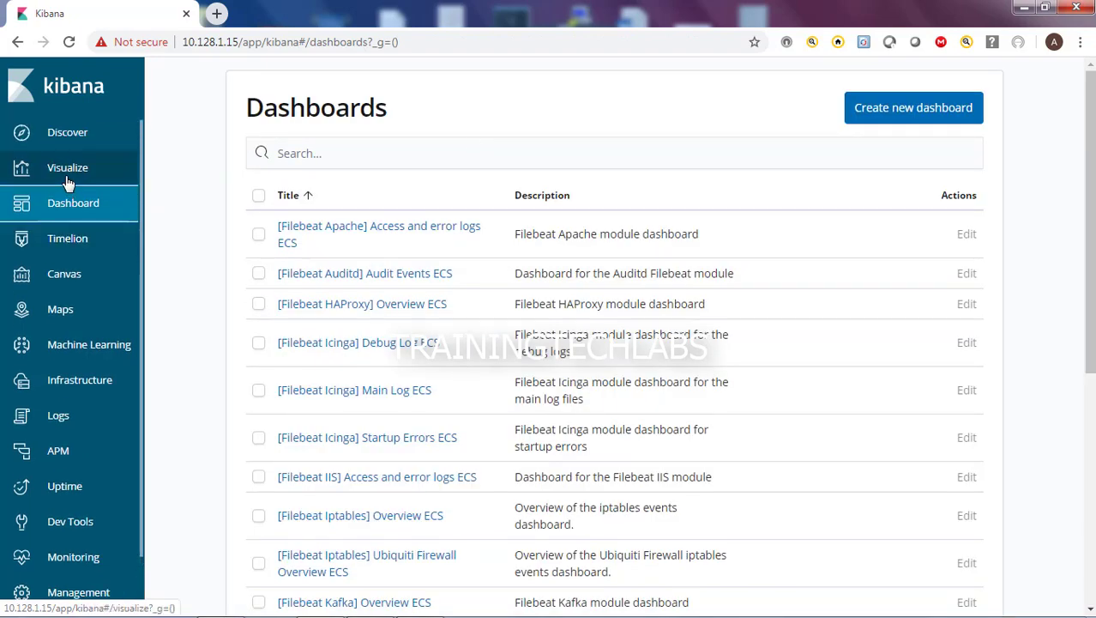
{"action": "left_click", "coordinate": [66, 133]}
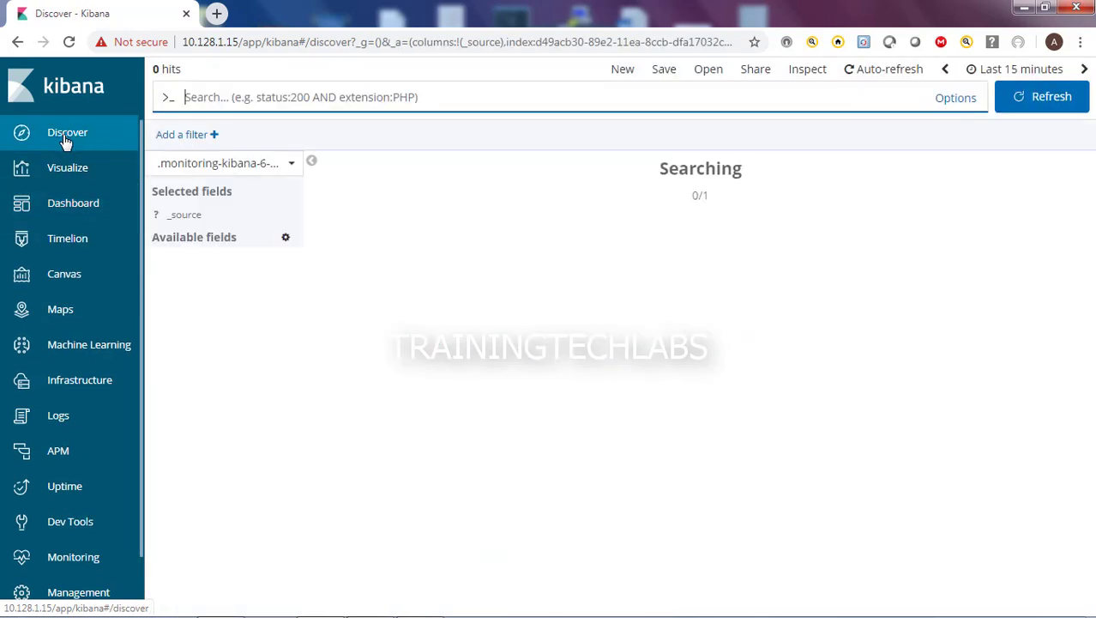
{"action": "left_click", "coordinate": [291, 163]}
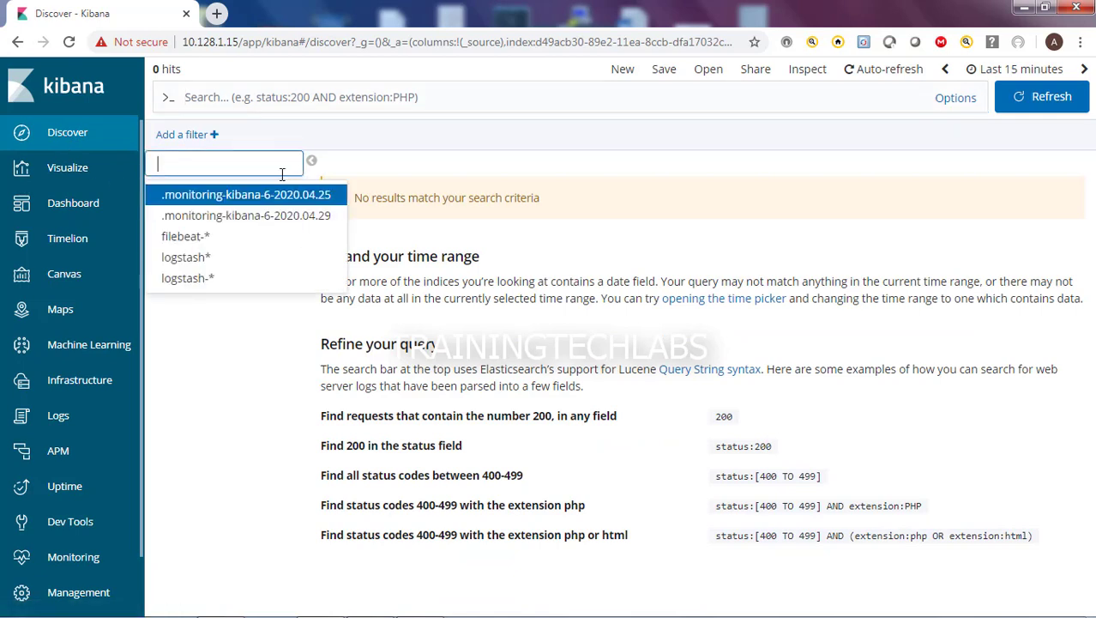
{"action": "left_click", "coordinate": [189, 281]}
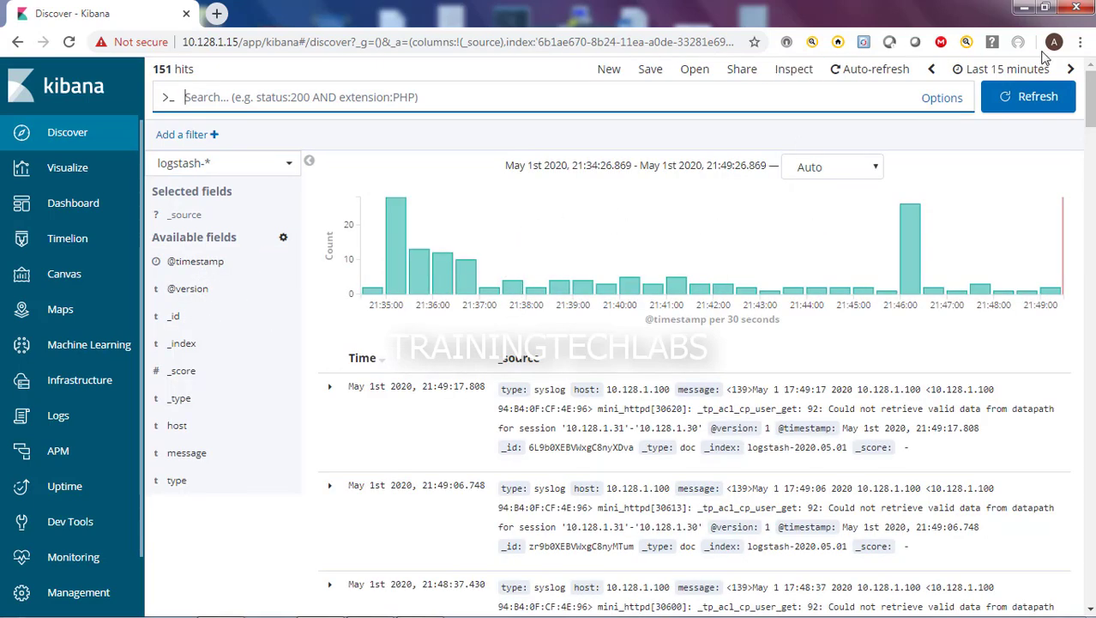
{"action": "left_click", "coordinate": [1011, 75]}
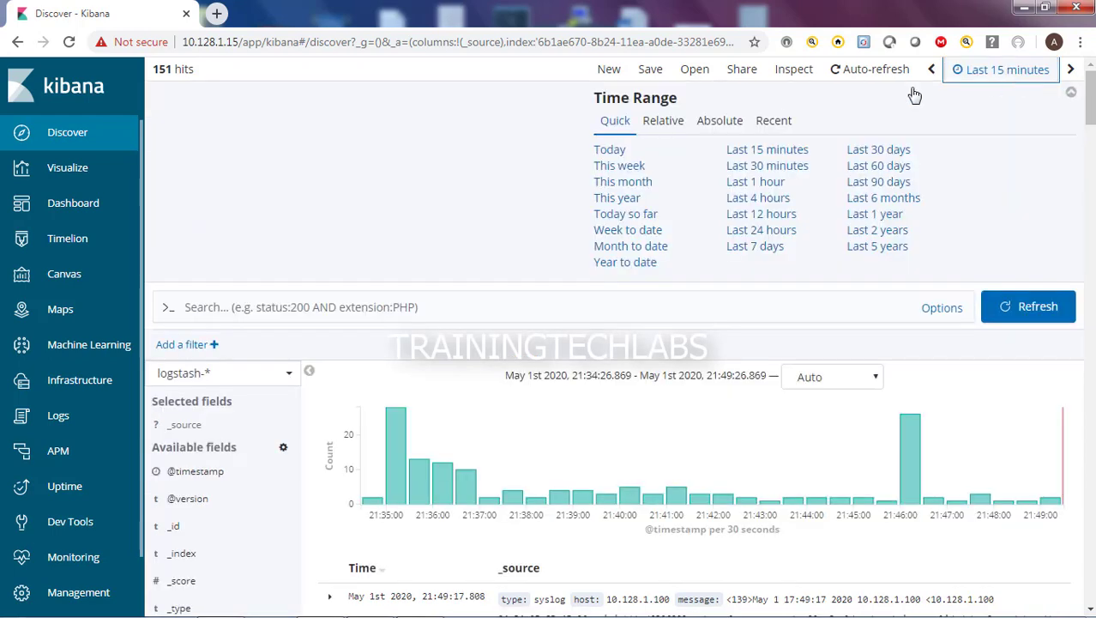
{"action": "left_click", "coordinate": [611, 152]}
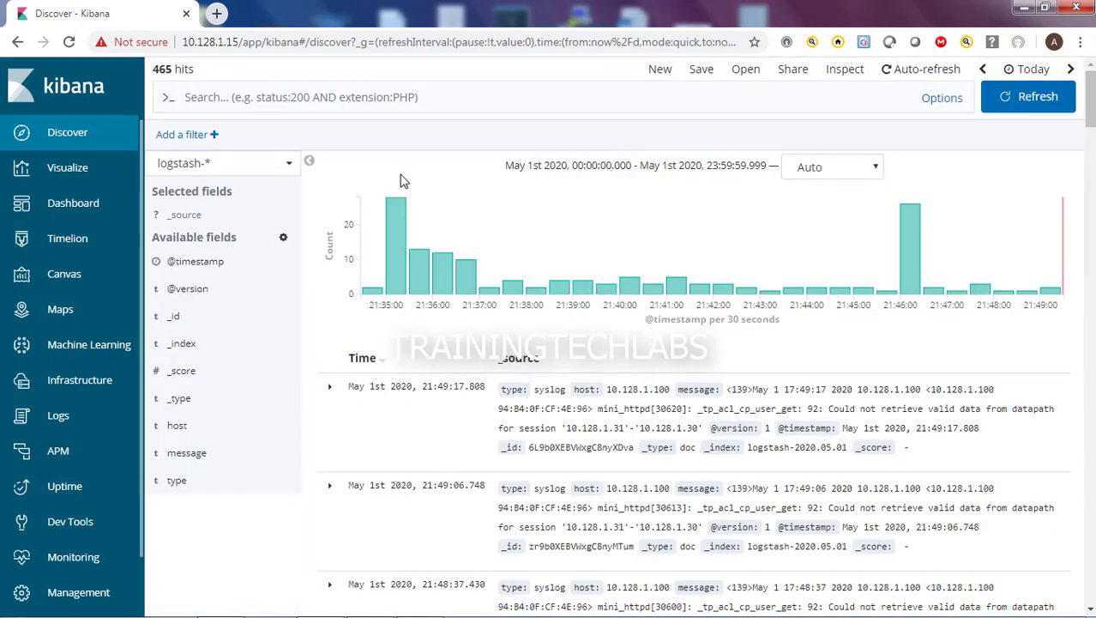
- Add and save a Discover filter where the host field is 10.128.1.3
{"action": "left_click", "coordinate": [213, 137]}
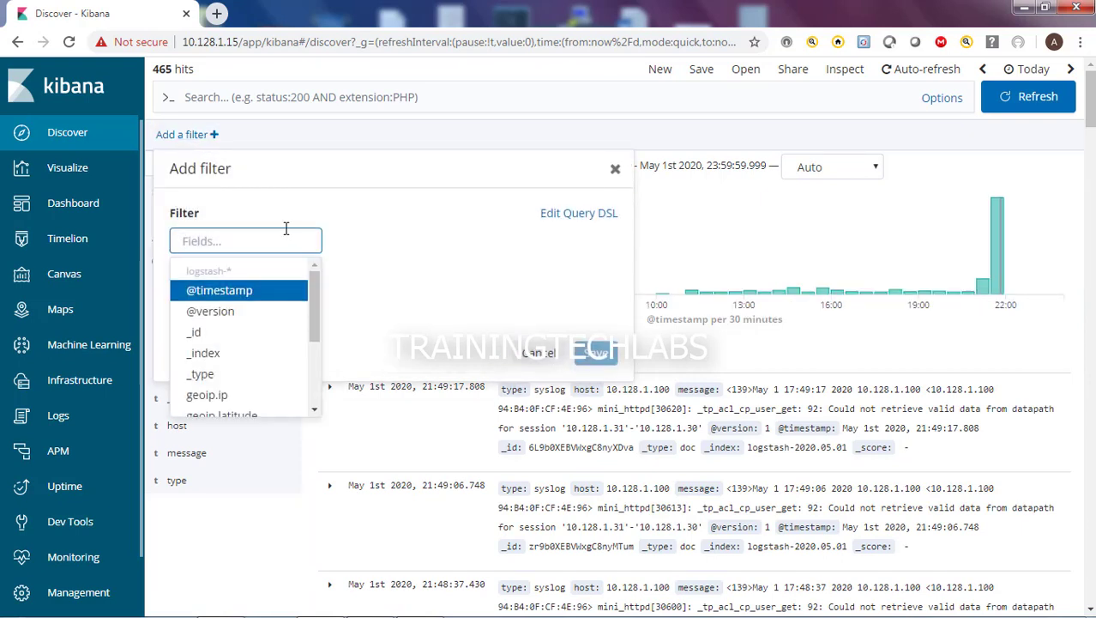
{"action": "left_click_drag", "start_coordinate": [313, 307], "coordinate": [312, 360]}
{"action": "left_click", "coordinate": [208, 337]}
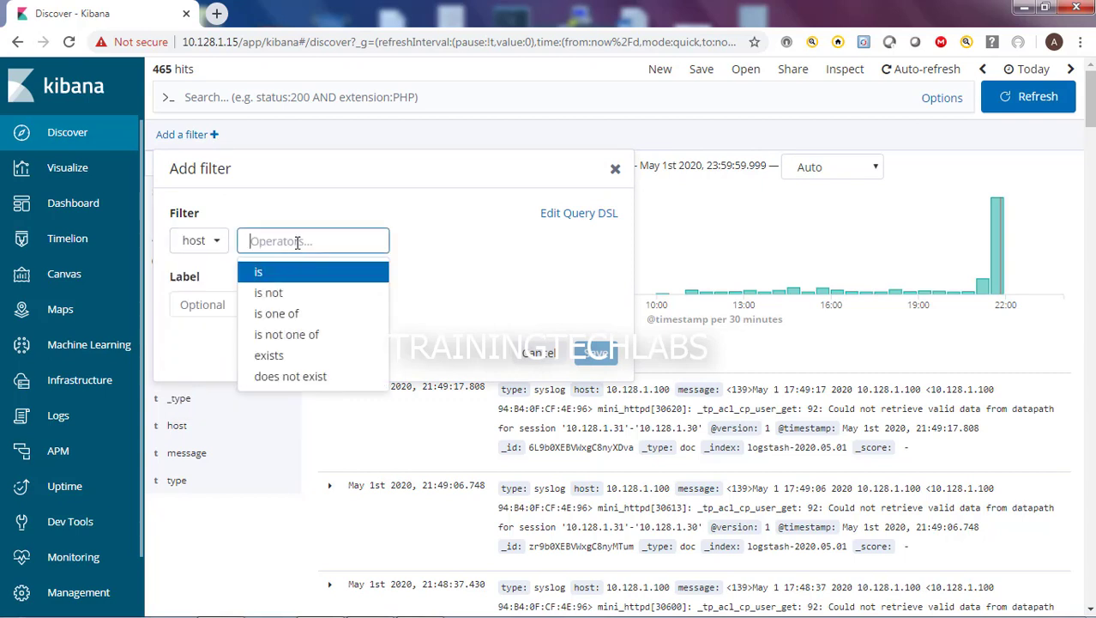
{"action": "left_click", "coordinate": [294, 266]}
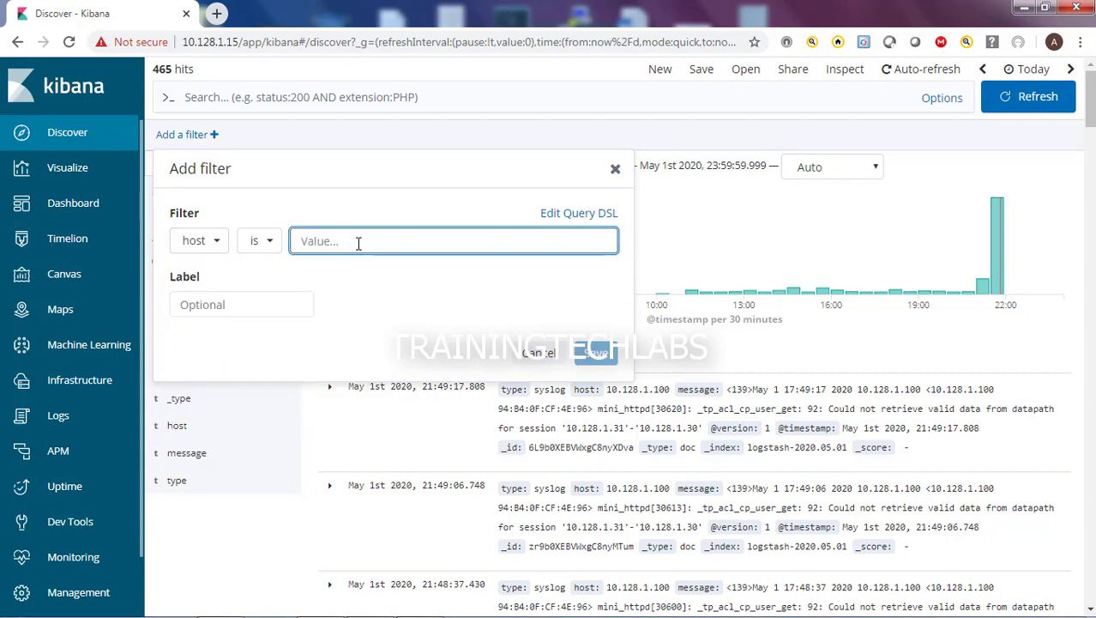
{"action": "type", "text": "10.128.1.3"}
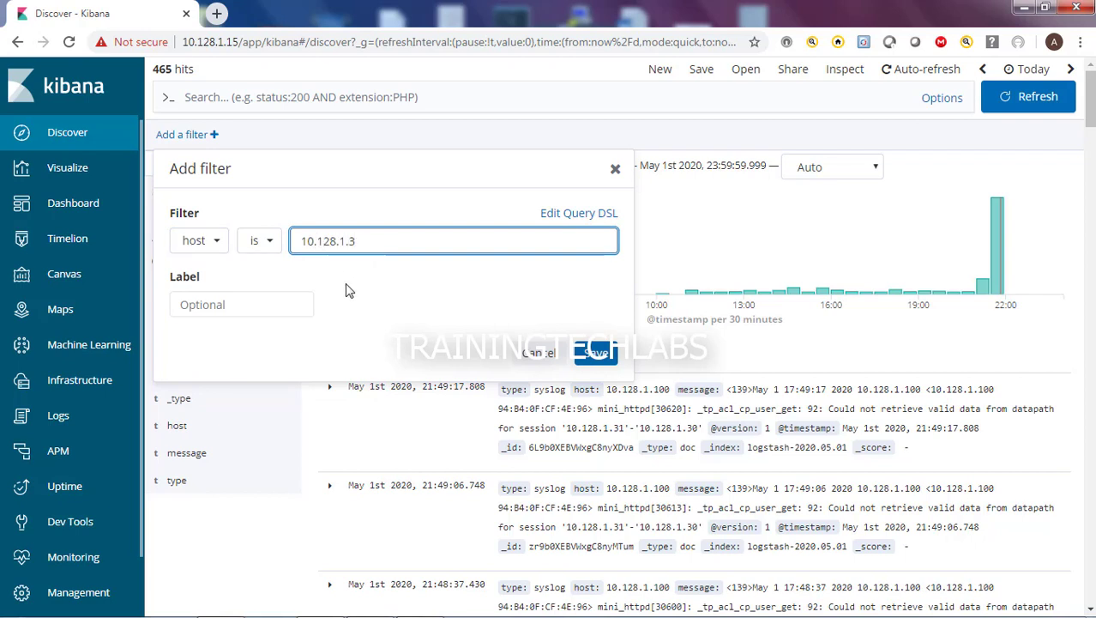
{"action": "left_click", "coordinate": [594, 350]}
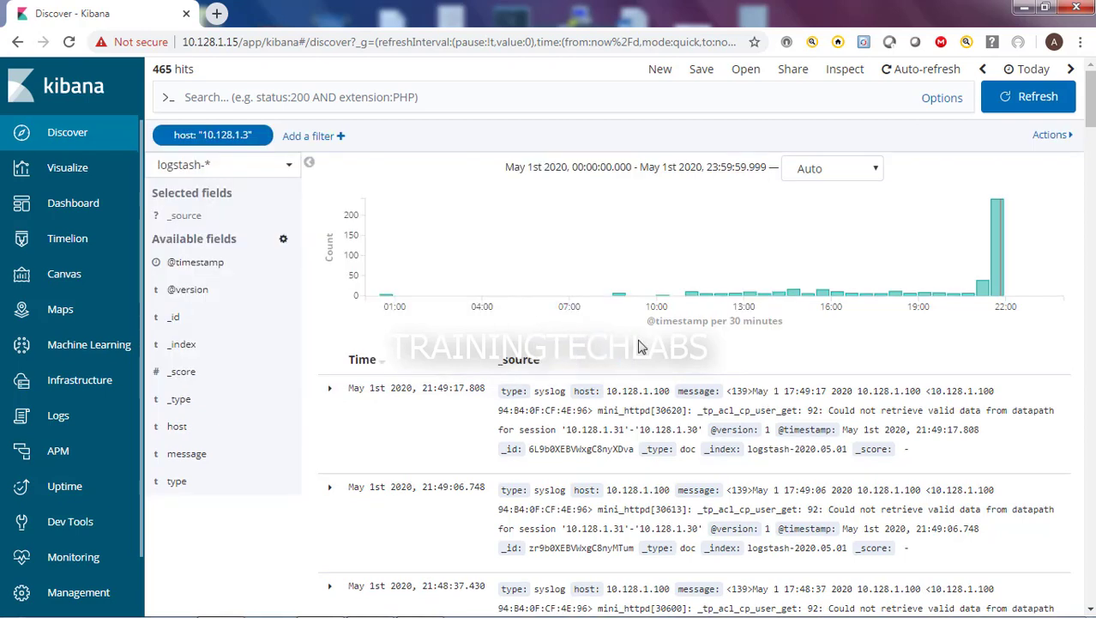
- Examine the interface state messages from host 10.128.1.3 and expand the newest event's details
{"action": "scroll", "coordinate": [678, 335], "scroll_direction": "down", "scroll_amount": 1}
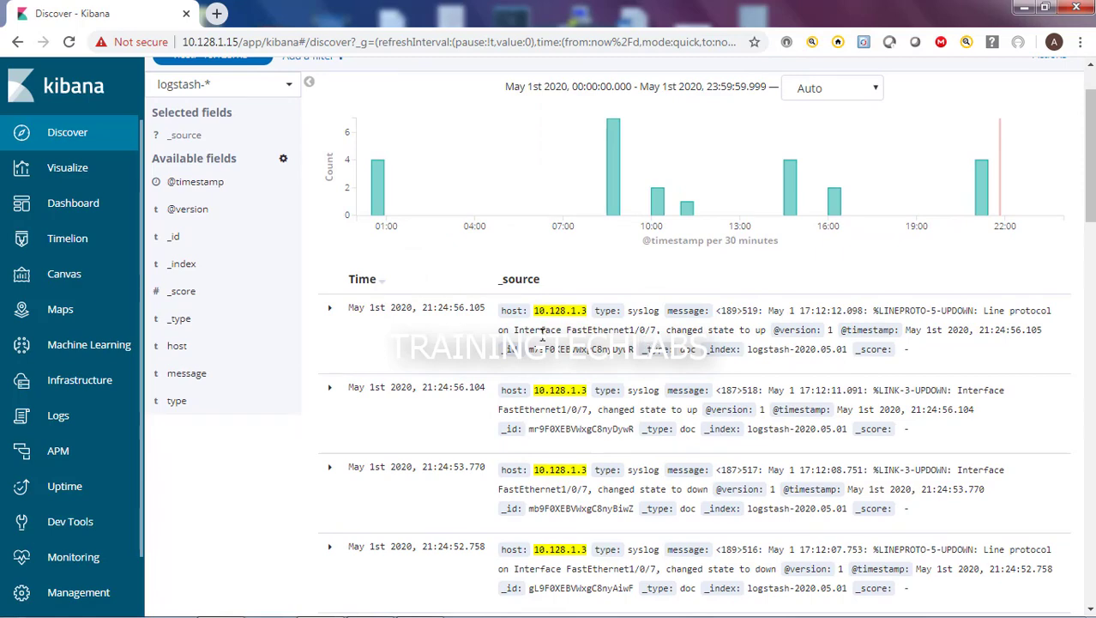
{"action": "left_click_drag", "start_coordinate": [515, 330], "coordinate": [766, 335]}
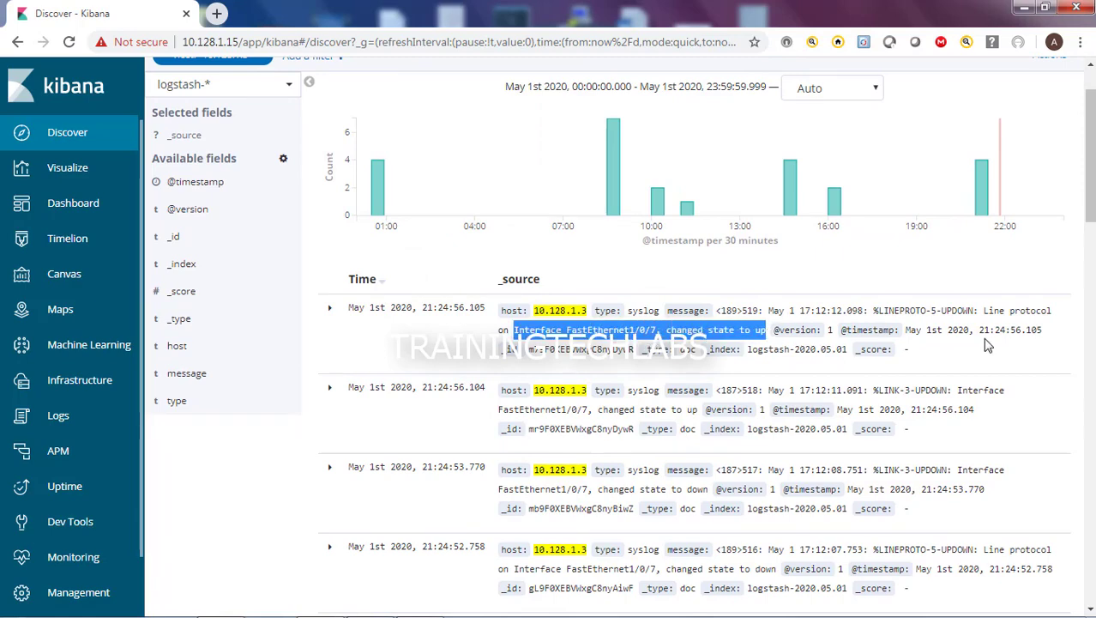
{"action": "scroll", "coordinate": [986, 344], "scroll_direction": "down", "scroll_amount": 1}
{"action": "left_click", "coordinate": [329, 245]}
{"action": "scroll", "coordinate": [606, 372], "scroll_direction": "up", "scroll_amount": 2}
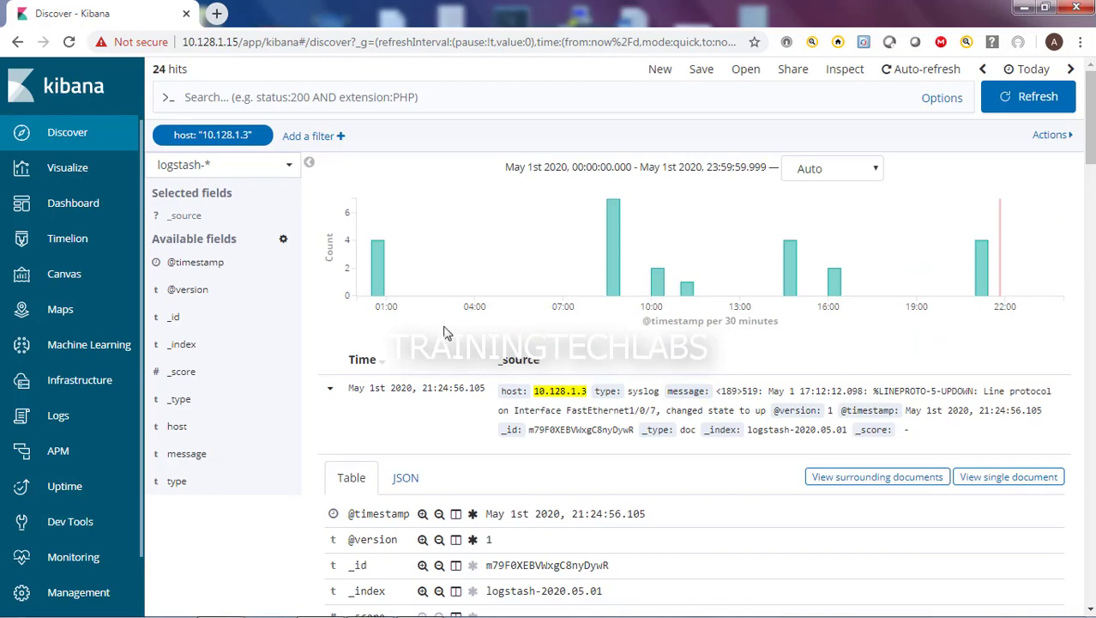
- Launch PuTTY and open an SSH connection to 10.128.1.3 on port 22
{"action": "mouse_move", "coordinate": [433, 611]}
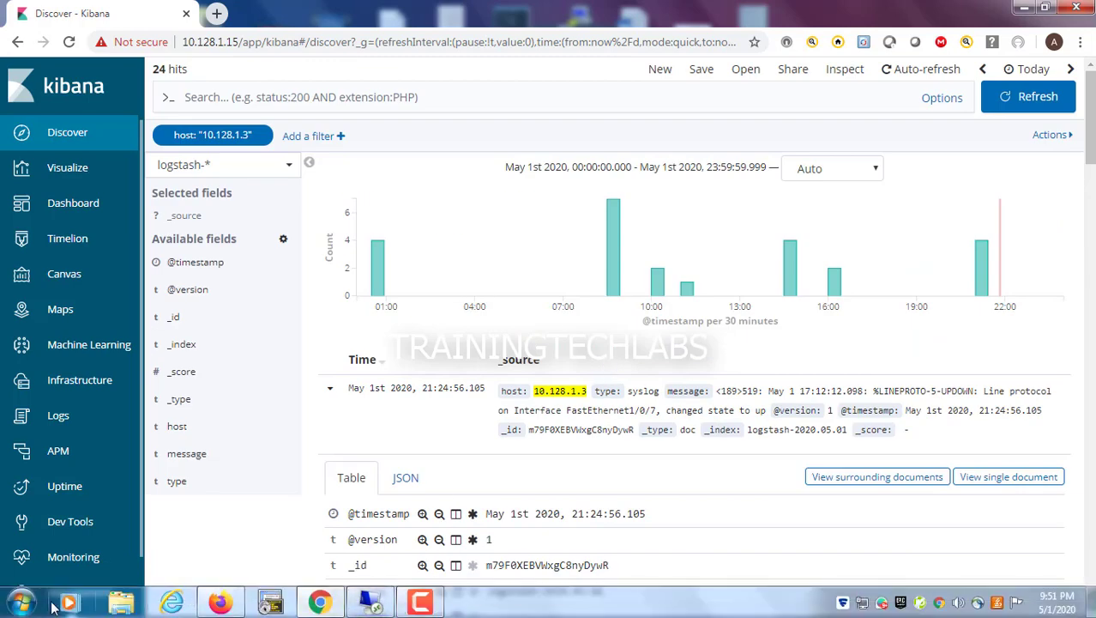
{"action": "left_click", "coordinate": [20, 603]}
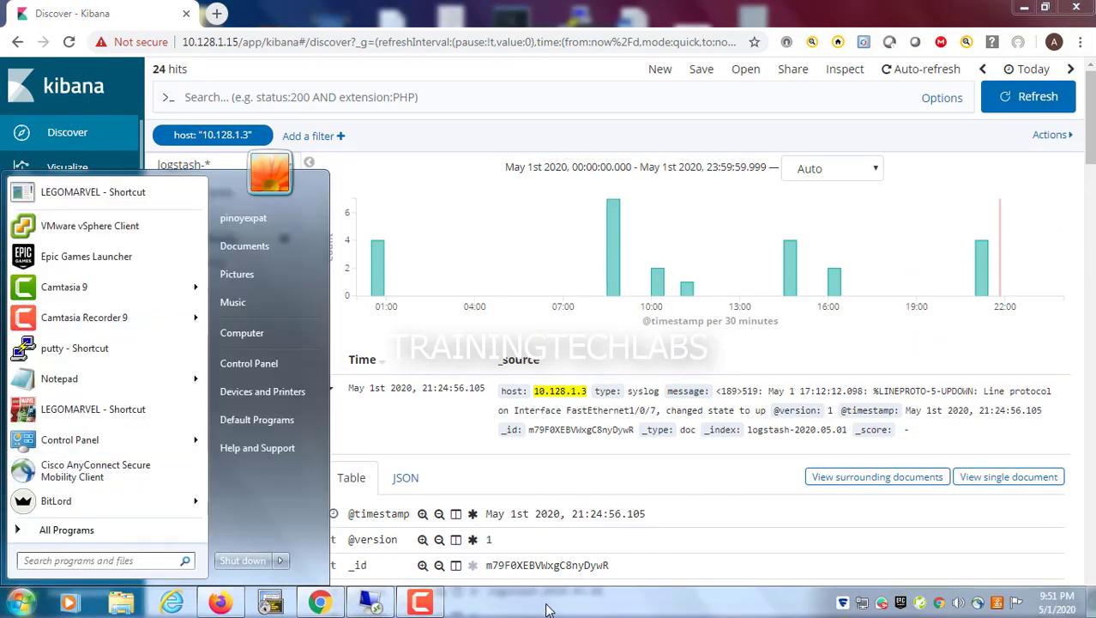
{"action": "left_click", "coordinate": [549, 609]}
{"action": "left_click", "coordinate": [21, 603]}
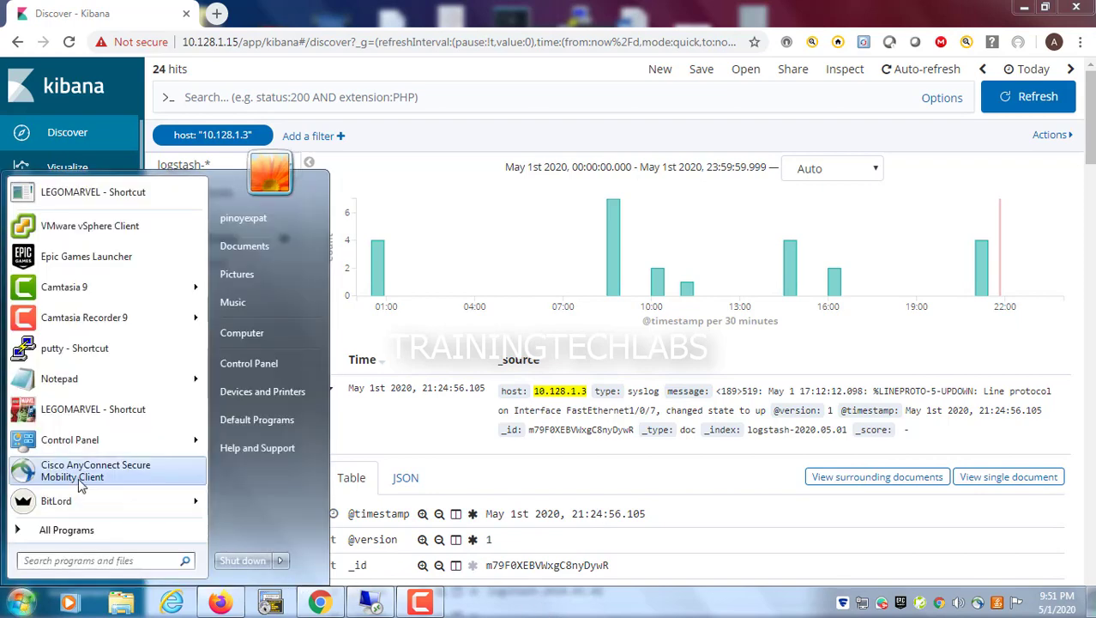
{"action": "left_click", "coordinate": [63, 354]}
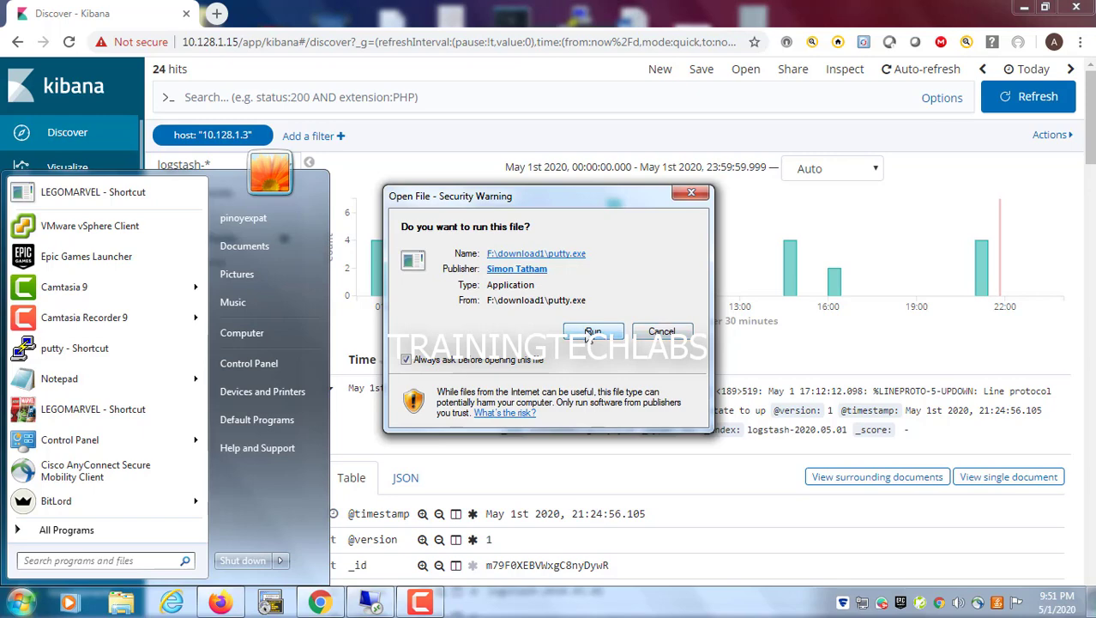
{"action": "left_click", "coordinate": [592, 332]}
{"action": "type", "text": "10.128.1.3"}
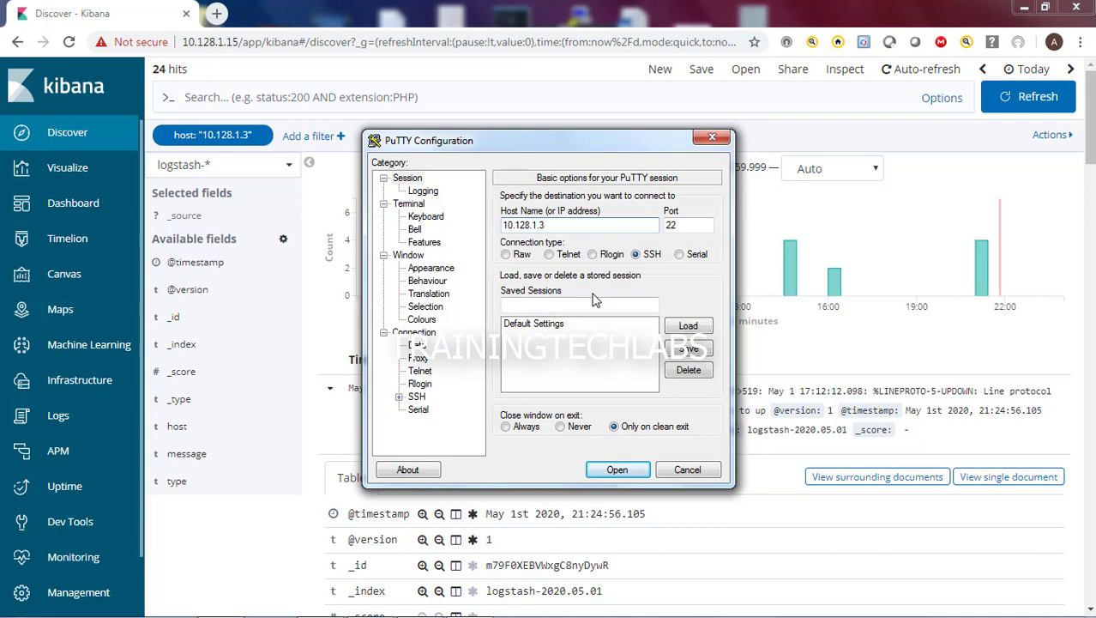
{"action": "key", "text": "Return"}
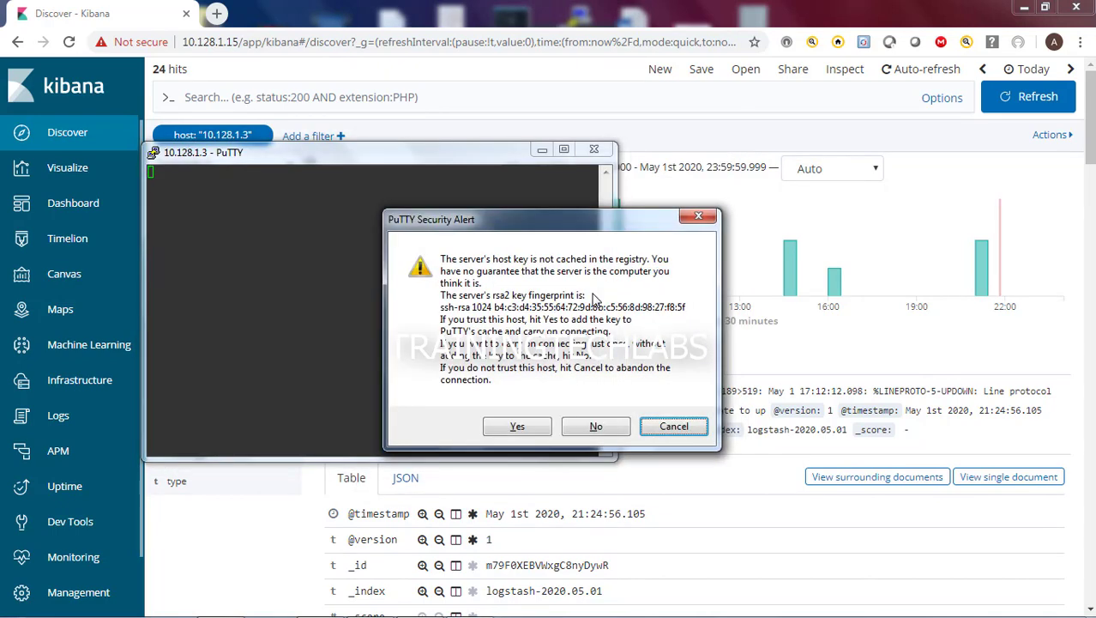
- Accept the switch's host key, log in with the username and account password, and widen the terminal window slightly
{"action": "type", "text": "arnel"}
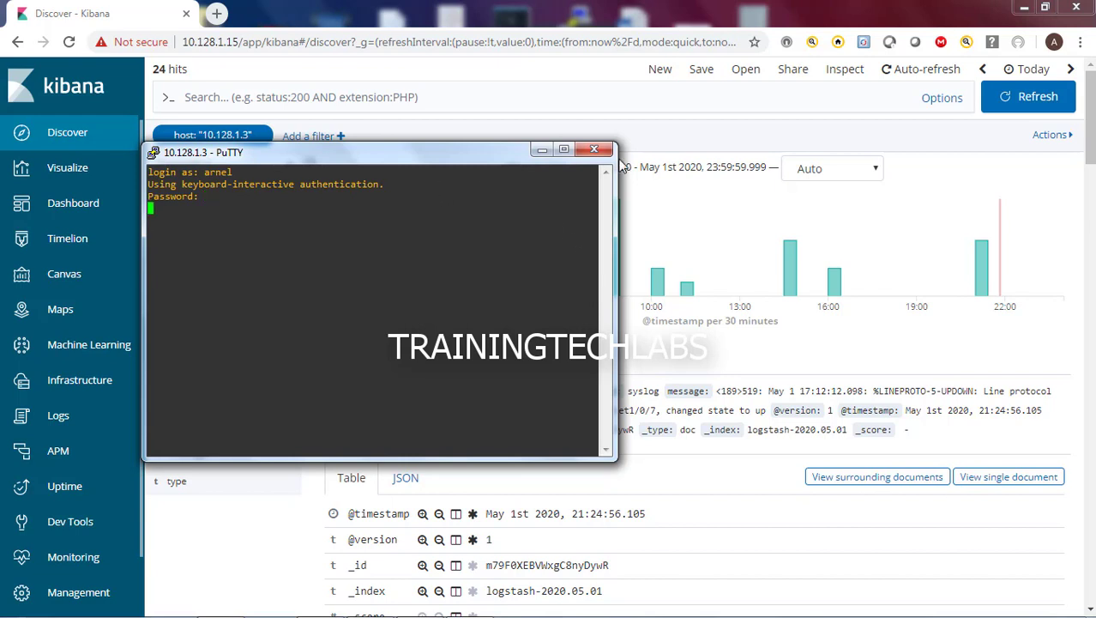
{"action": "mouse_move", "coordinate": [615, 175]}
{"action": "left_mouse_down"}
{"action": "mouse_move", "coordinate": [643, 177]}
{"action": "mouse_move", "coordinate": [633, 177]}
{"action": "left_mouse_up"}
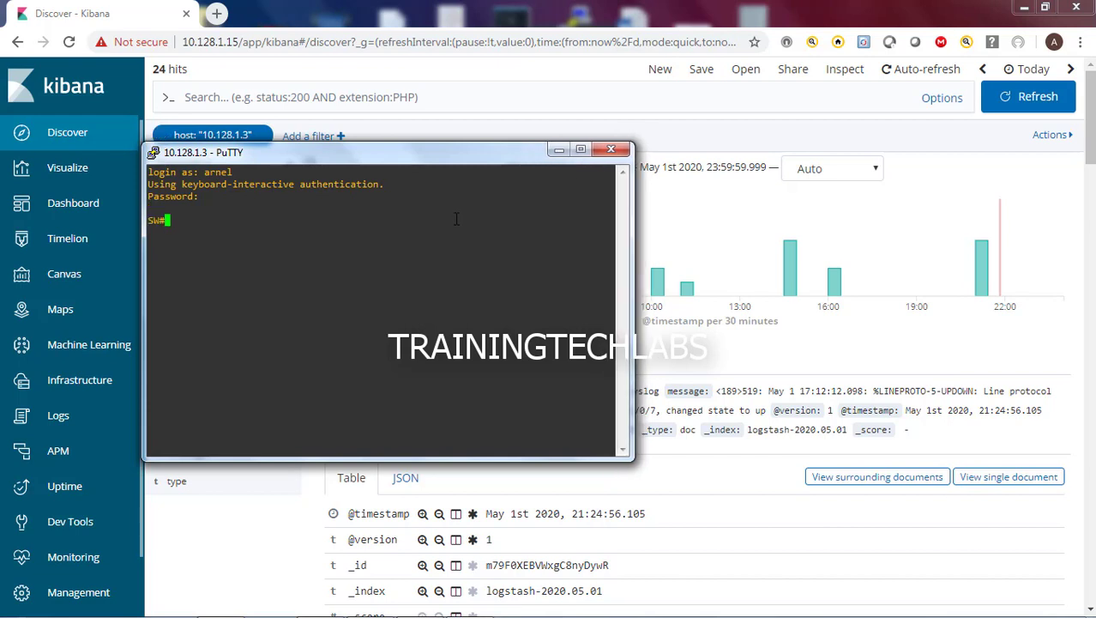
{"action": "key", "text": "Return"}
{"action": "key", "text": "Return"}
{"action": "key", "text": "Return"}
{"action": "key", "text": "Return"}
{"action": "key", "text": "Return"}
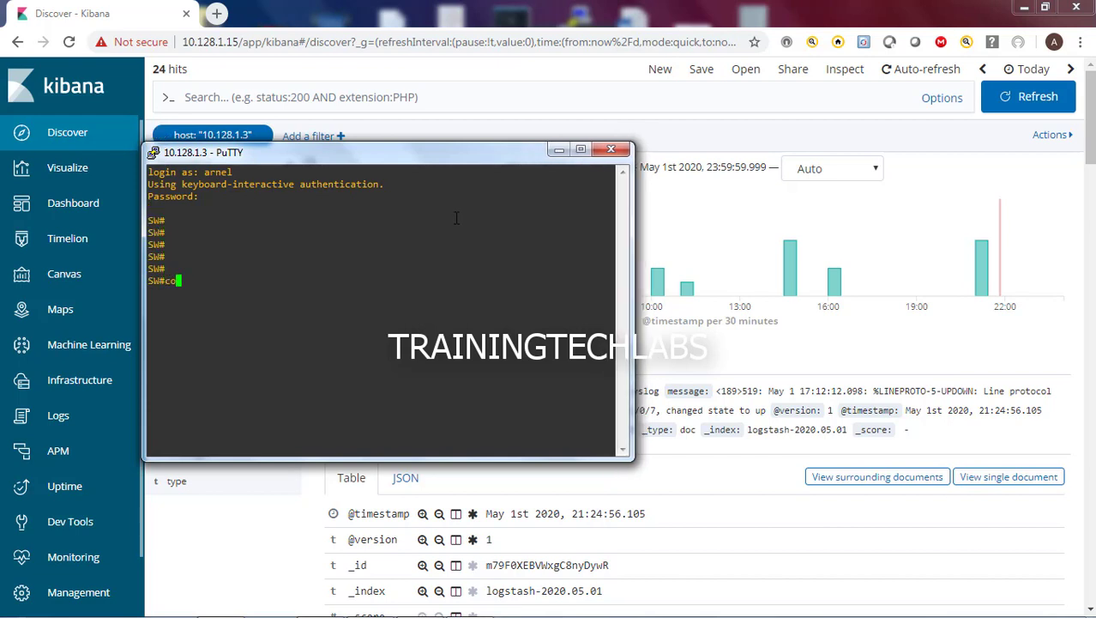
- Enter configuration mode on the switch with config t and shut down interface f1/0/11
{"action": "type", "text": "config t"}
{"action": "key", "text": "Return"}
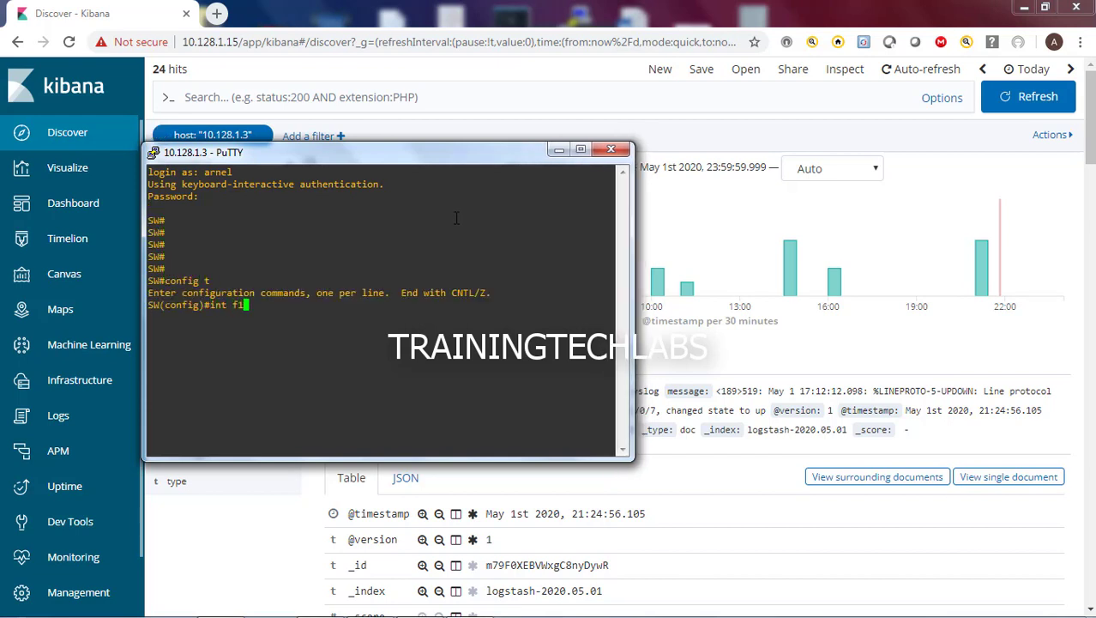
{"action": "type", "text": "int f1/0/11"}
{"action": "key", "text": "Return"}
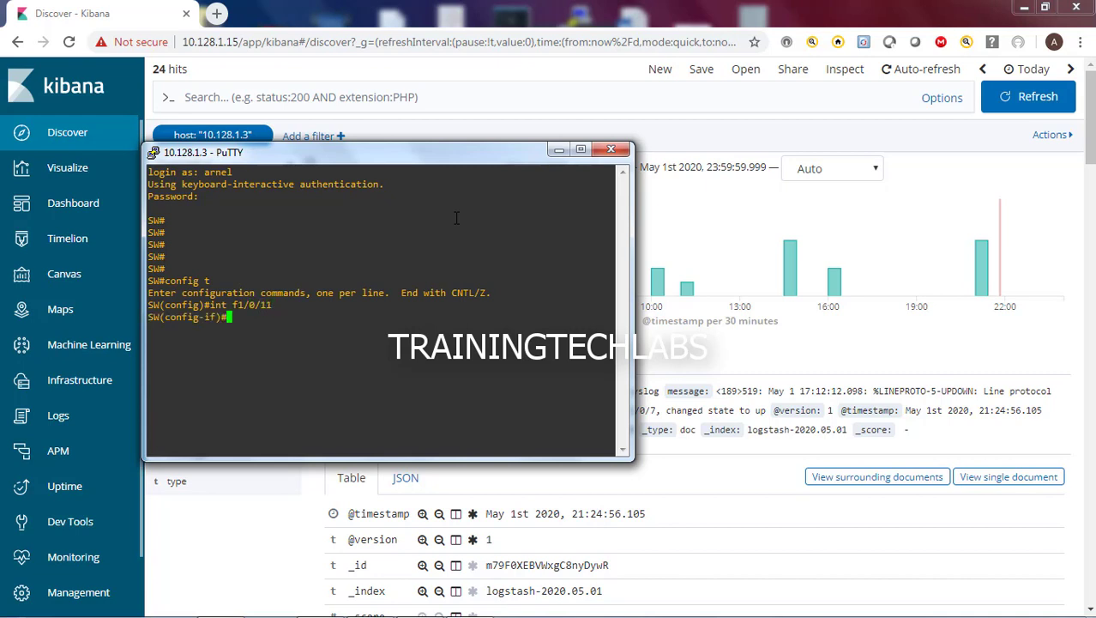
{"action": "key", "text": "Return"}
{"action": "key", "text": "Return"}
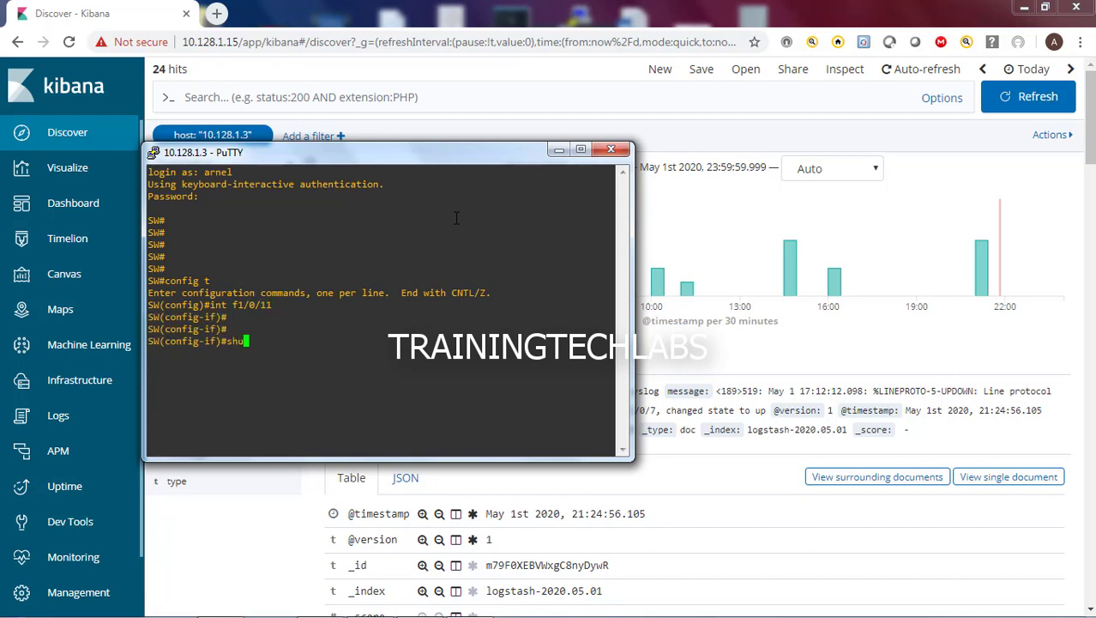
{"action": "type", "text": "shut"}
{"action": "key", "text": "Return"}
{"action": "key", "text": "Return"}
{"action": "key", "text": "Return"}
{"action": "key", "text": "Return"}
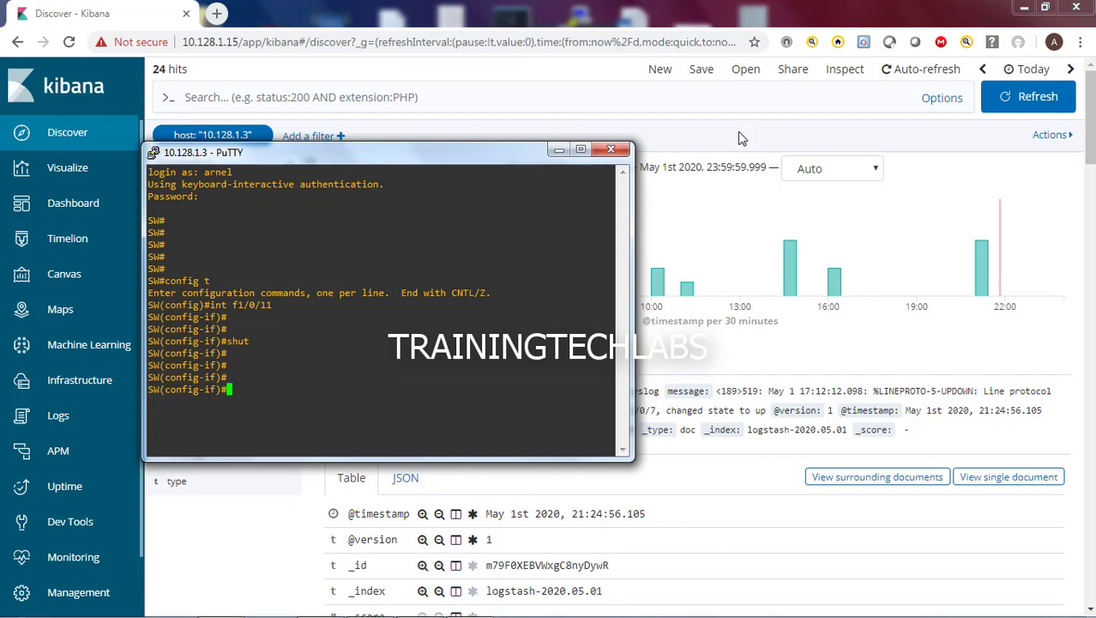
- Switch back to Kibana, set the Discover time range to Last 15 minutes, and read the FastEthernet1/0/11 state change message
{"action": "left_click", "coordinate": [1016, 107]}
{"action": "left_click", "coordinate": [984, 166]}
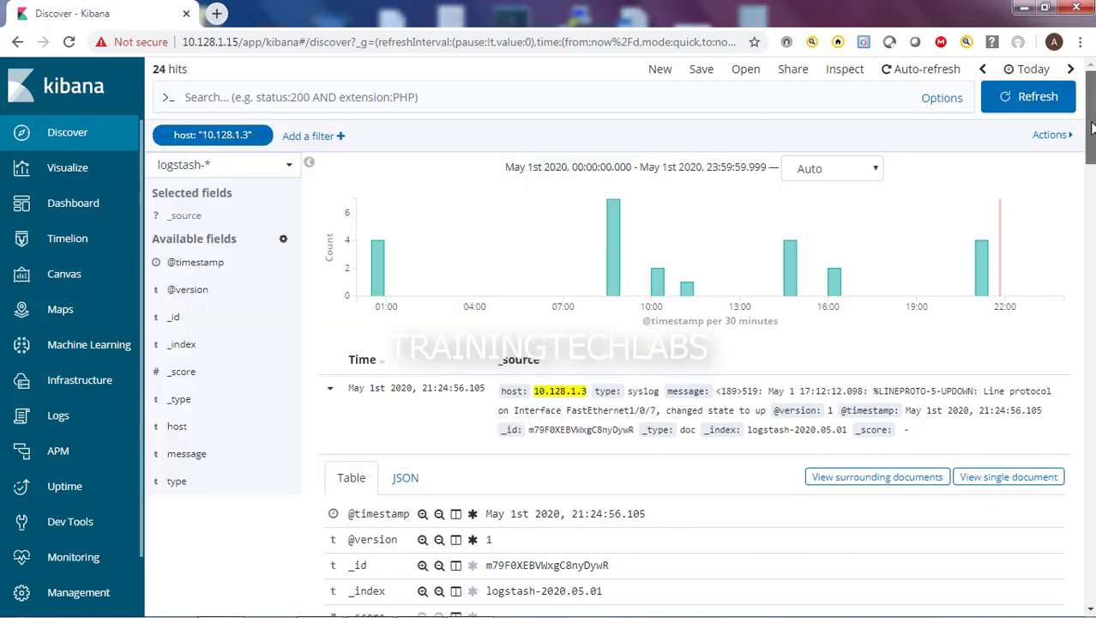
{"action": "left_click", "coordinate": [1009, 76]}
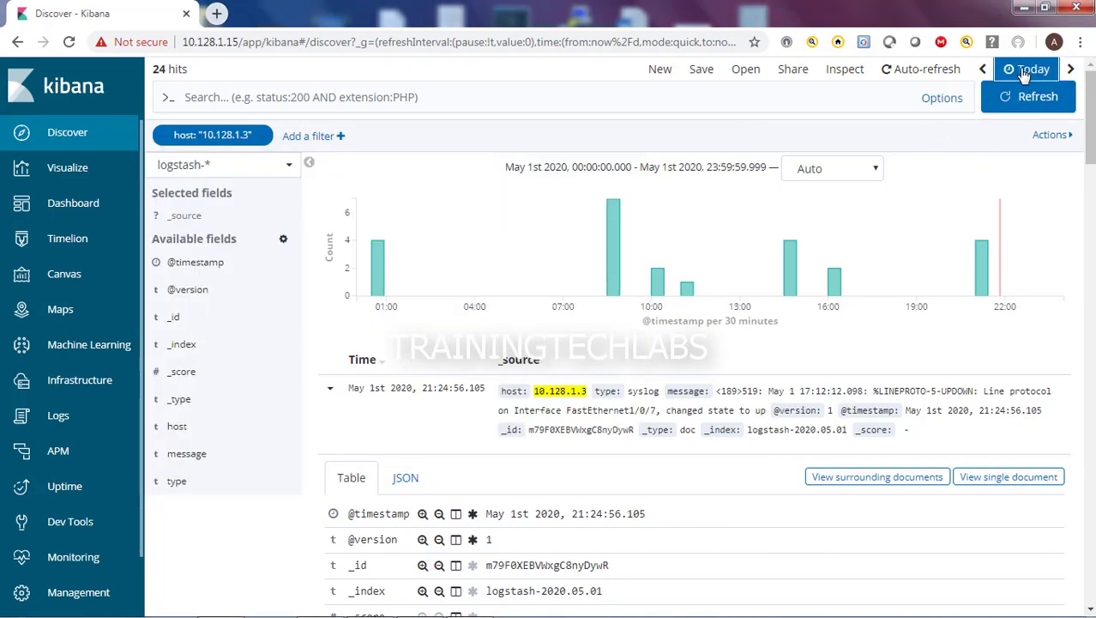
{"action": "left_click", "coordinate": [776, 152]}
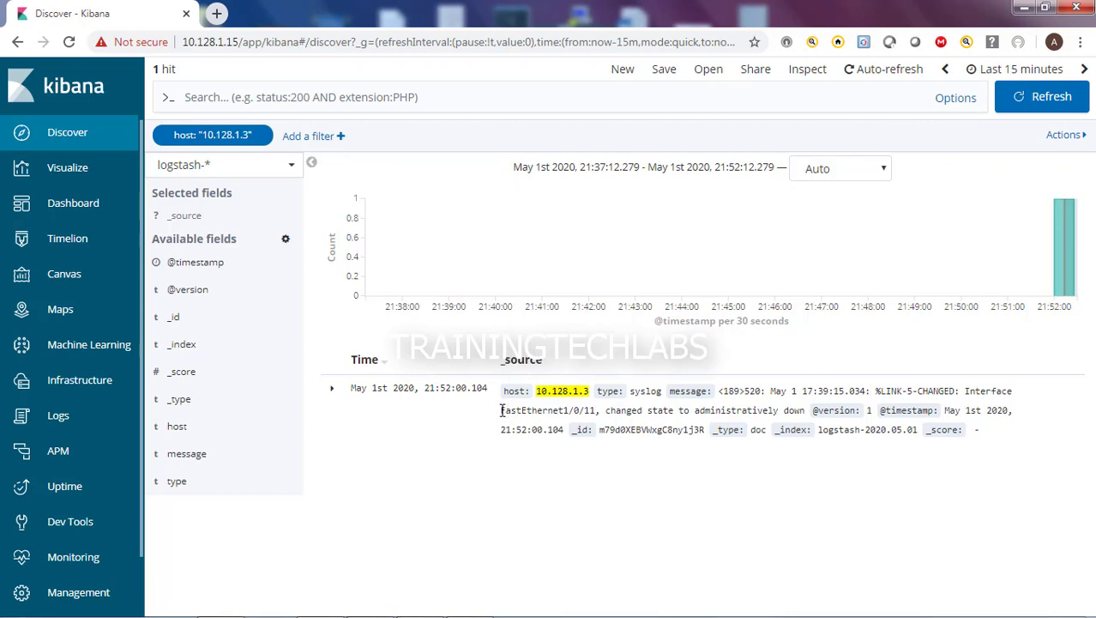
{"action": "left_click_drag", "start_coordinate": [502, 411], "coordinate": [802, 412]}
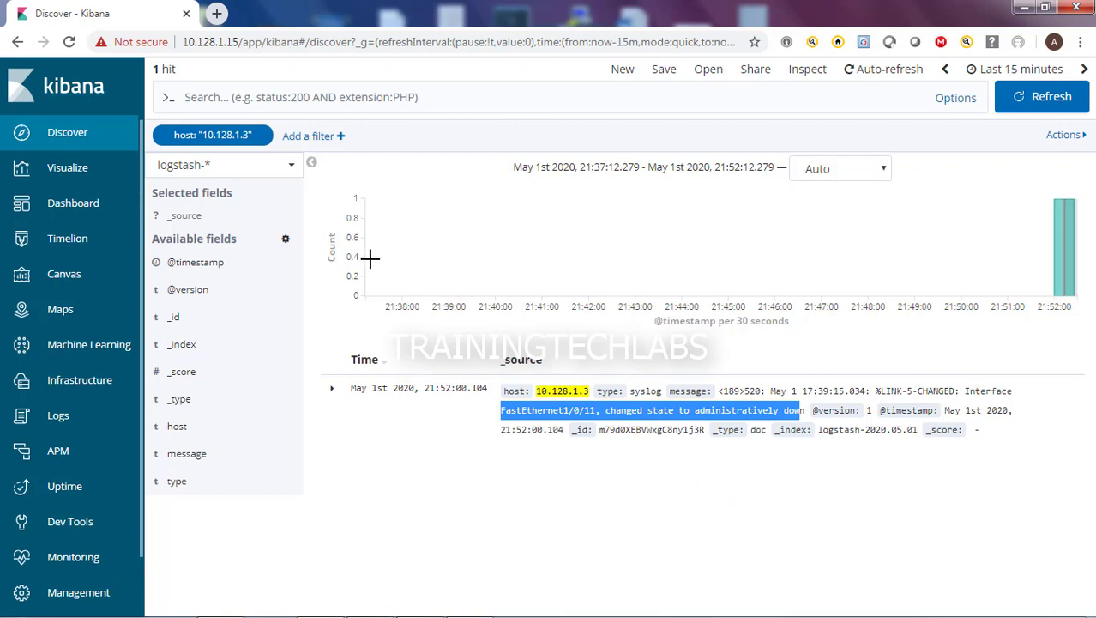
{"action": "left_click", "coordinate": [794, 404]}
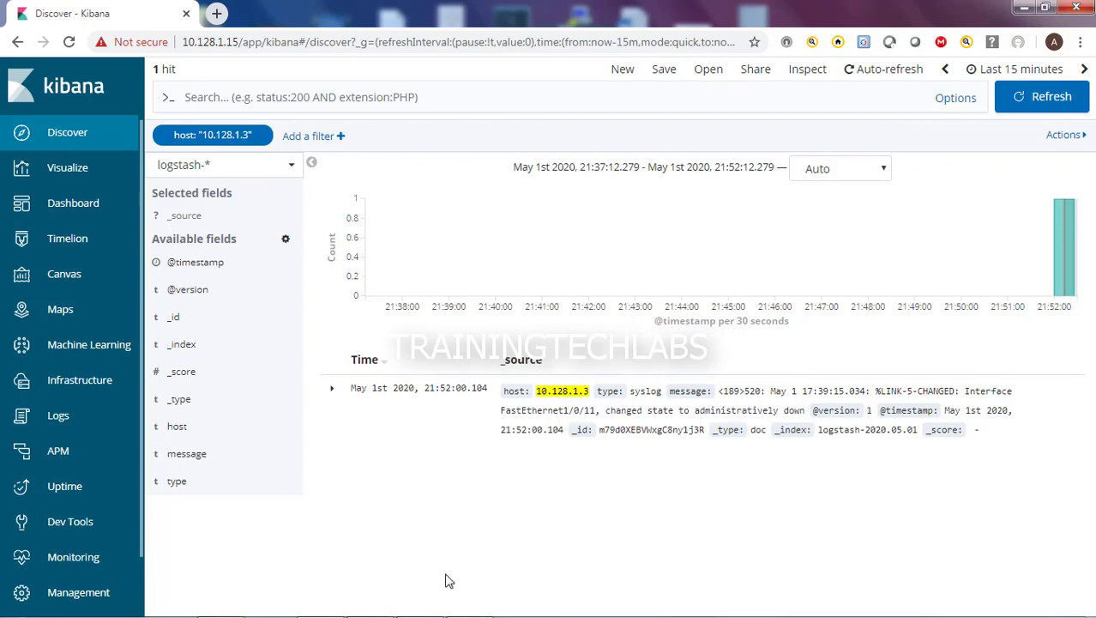
- Switch to PuTTY and re-enable interface f1/0/11 with no shut, and refresh the filtered events in Kibana
{"action": "left_click", "coordinate": [370, 603]}
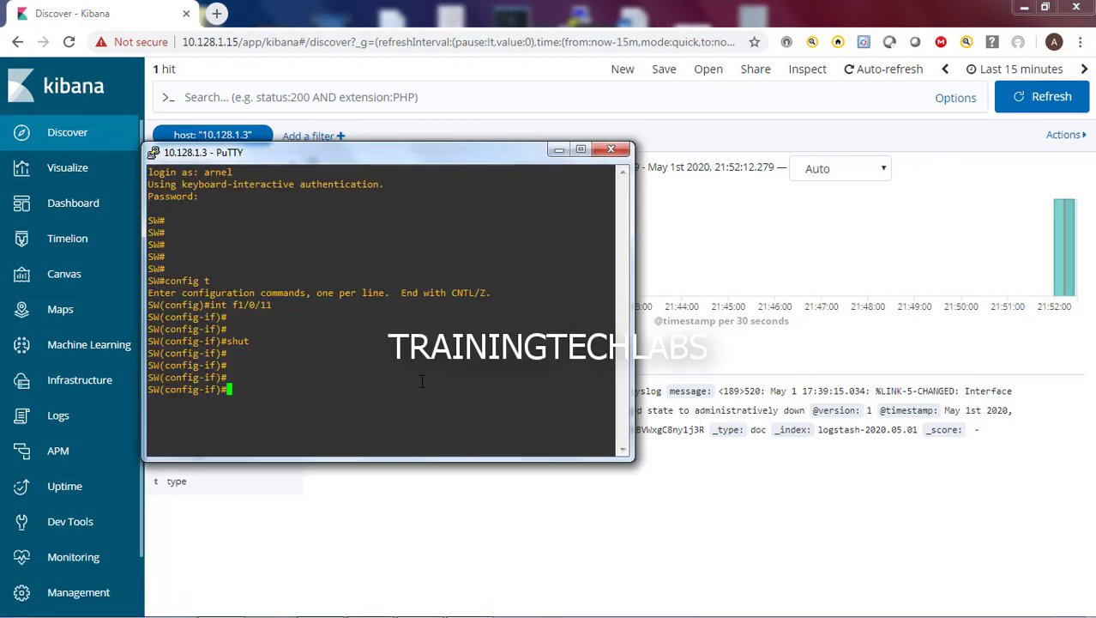
{"action": "type", "text": "no shut"}
{"action": "key", "text": "Return"}
{"action": "key", "text": "Return"}
{"action": "key", "text": "Return"}
{"action": "key", "text": "Return"}
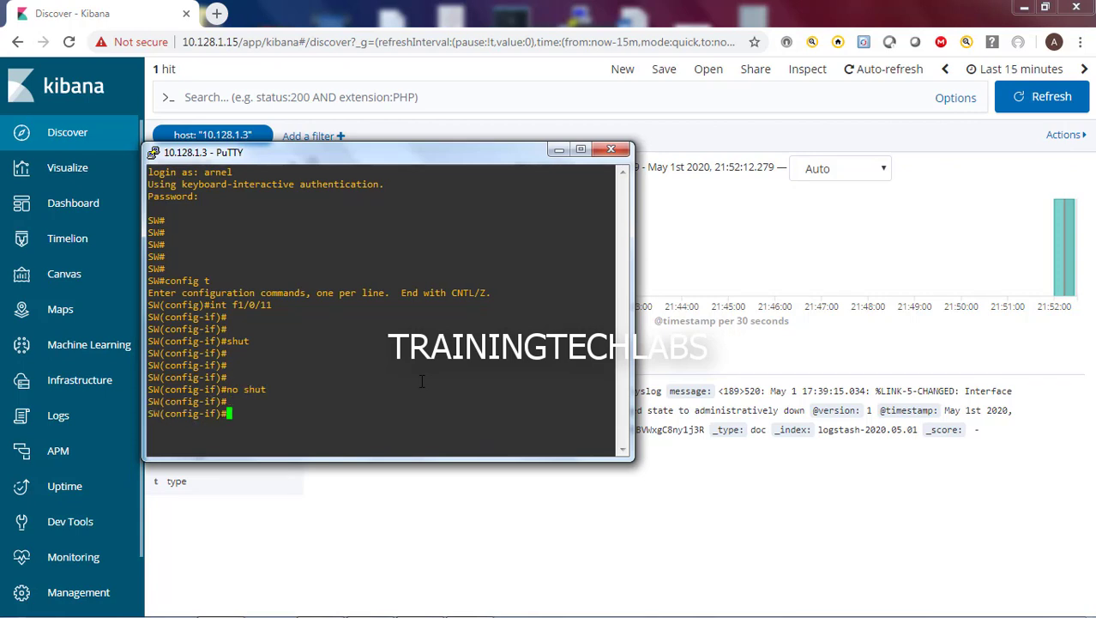
{"action": "left_click", "coordinate": [859, 448]}
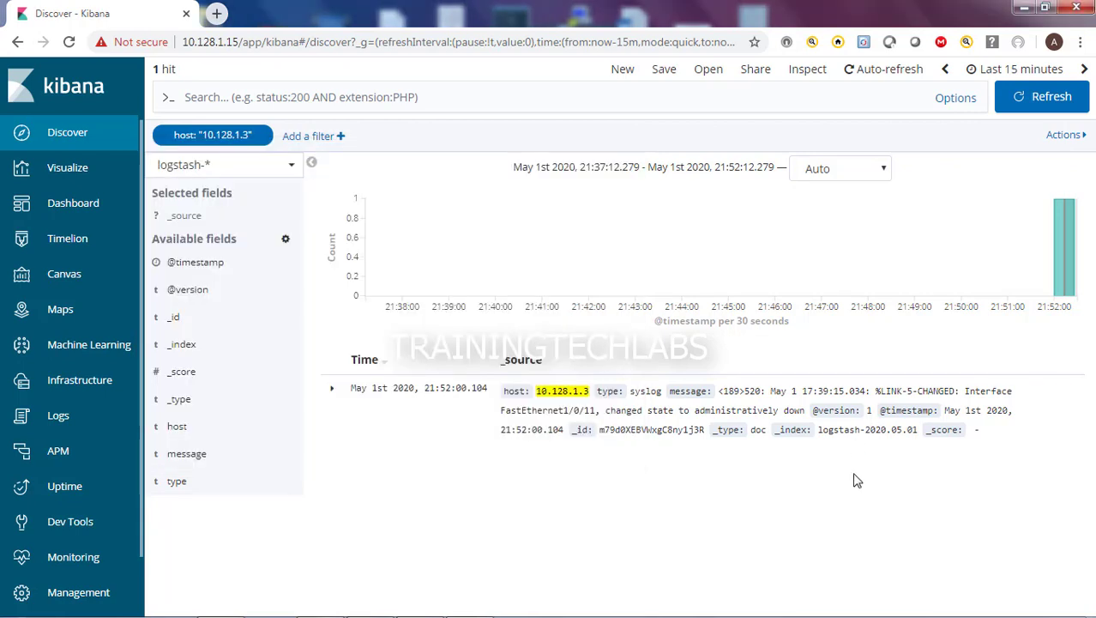
{"action": "left_click", "coordinate": [1036, 99]}
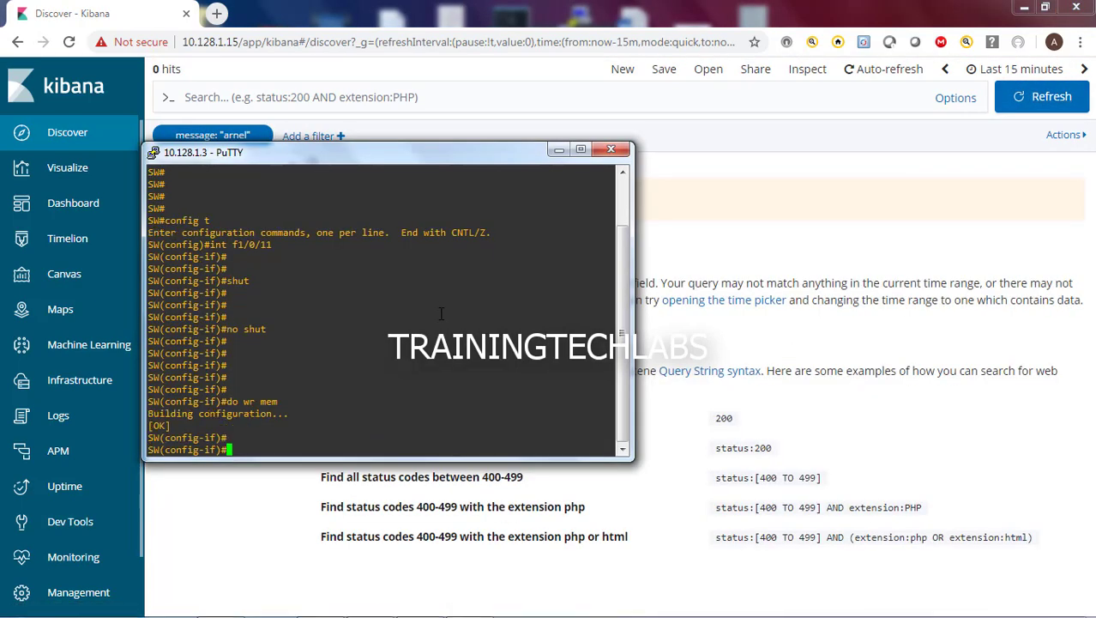
- Exit interface and global configuration modes on the switch back to the privileged prompt
{"action": "key", "text": "Return"}
{"action": "key", "text": "Return"}
{"action": "type", "text": "exit"}
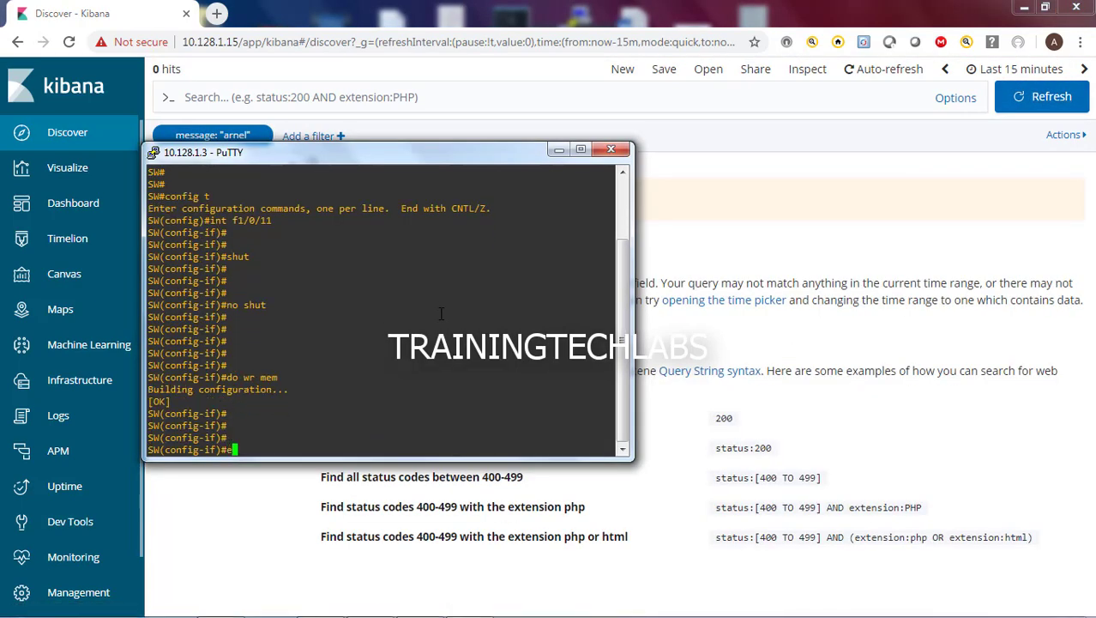
{"action": "key", "text": "Return"}
{"action": "key", "text": "Return"}
{"action": "type", "text": "exit"}
{"action": "key", "text": "Return"}
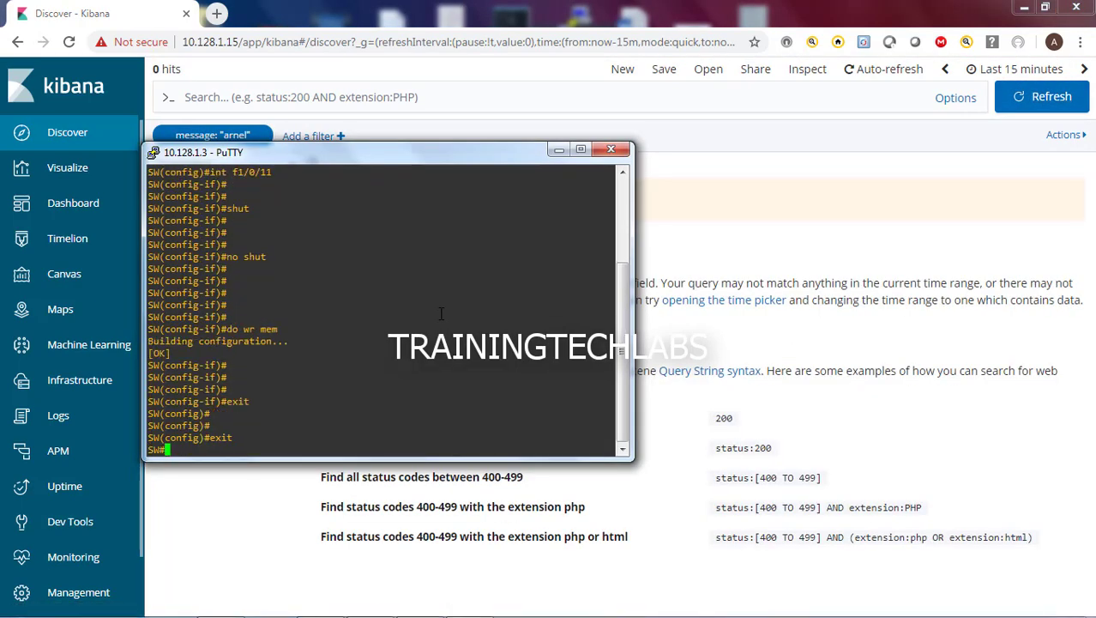
- Display the switch's logging settings with show log, and reposition and enlarge the terminal window for reading them
{"action": "type", "text": "show log"}
{"action": "key", "text": "Return"}
{"action": "left_click", "coordinate": [582, 150]}
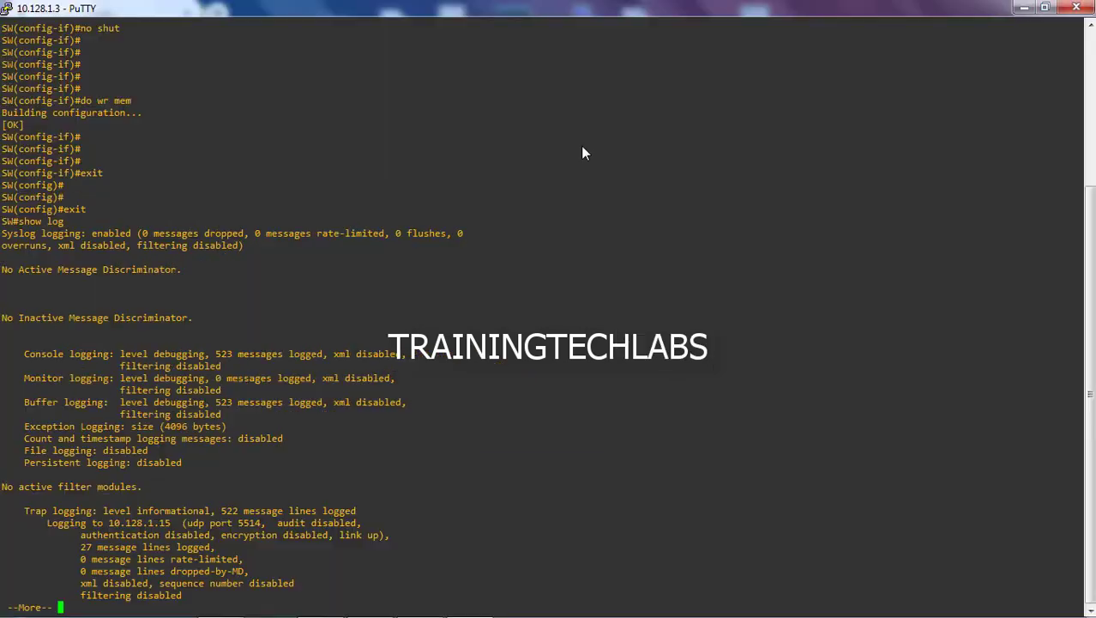
{"action": "double_click", "coordinate": [318, 11]}
{"action": "left_click_drag", "start_coordinate": [447, 156], "coordinate": [613, 141]}
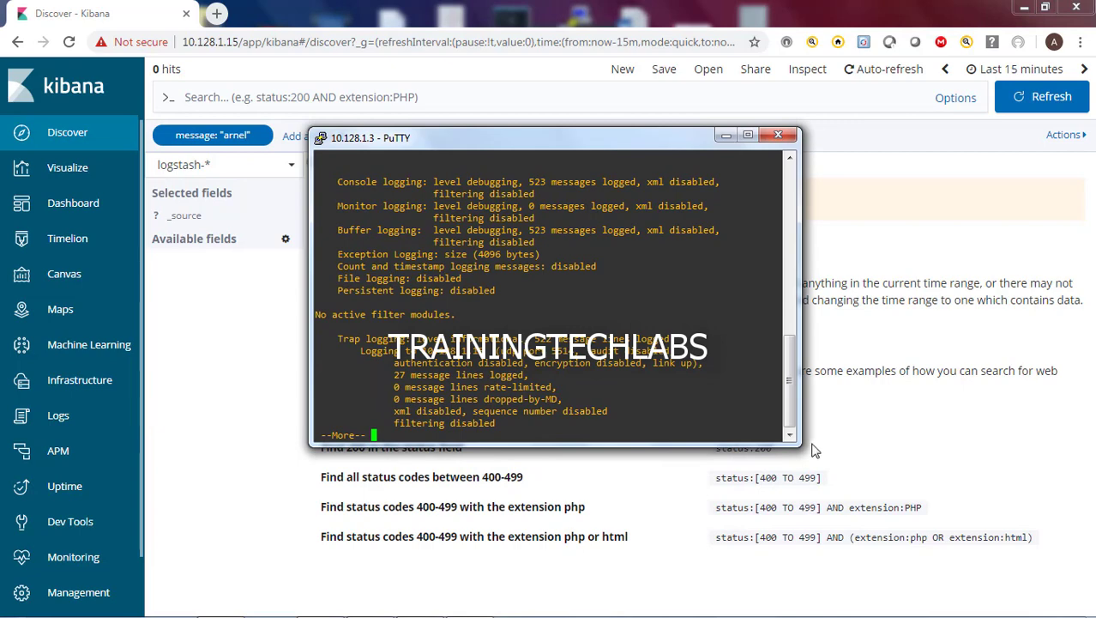
{"action": "left_click_drag", "start_coordinate": [801, 452], "coordinate": [897, 494]}
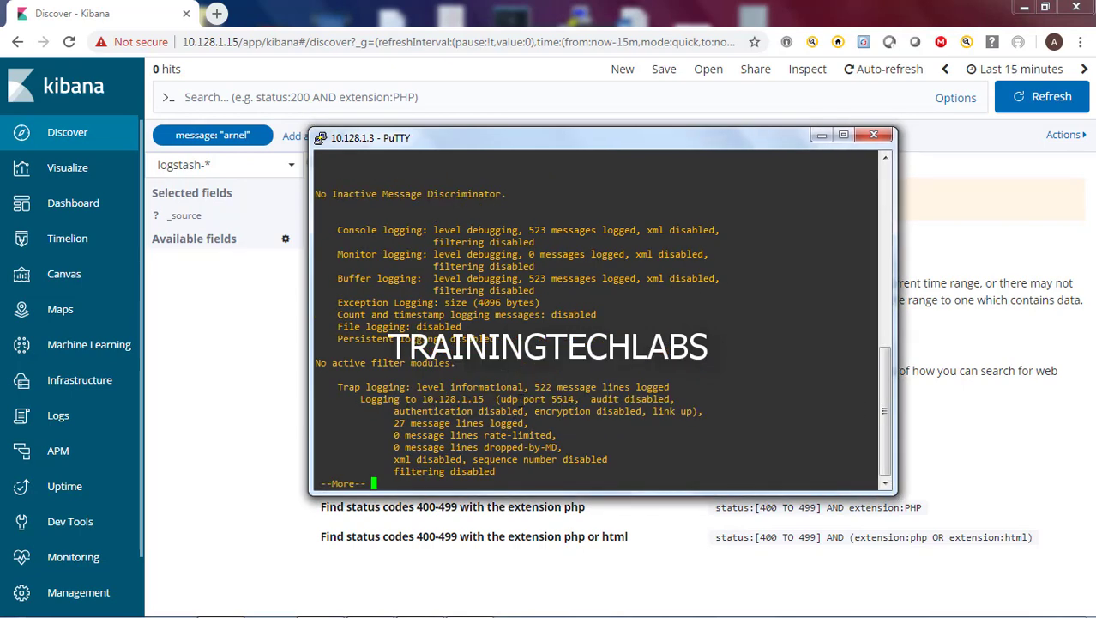
- Page through the rest of the switch log and highlight the latest SYS-5-CONFIG_I entry, dismissing the friend request notification
{"action": "key", "text": "space"}
{"action": "key", "text": "space"}
{"action": "key", "text": "space"}
{"action": "key", "text": "space"}
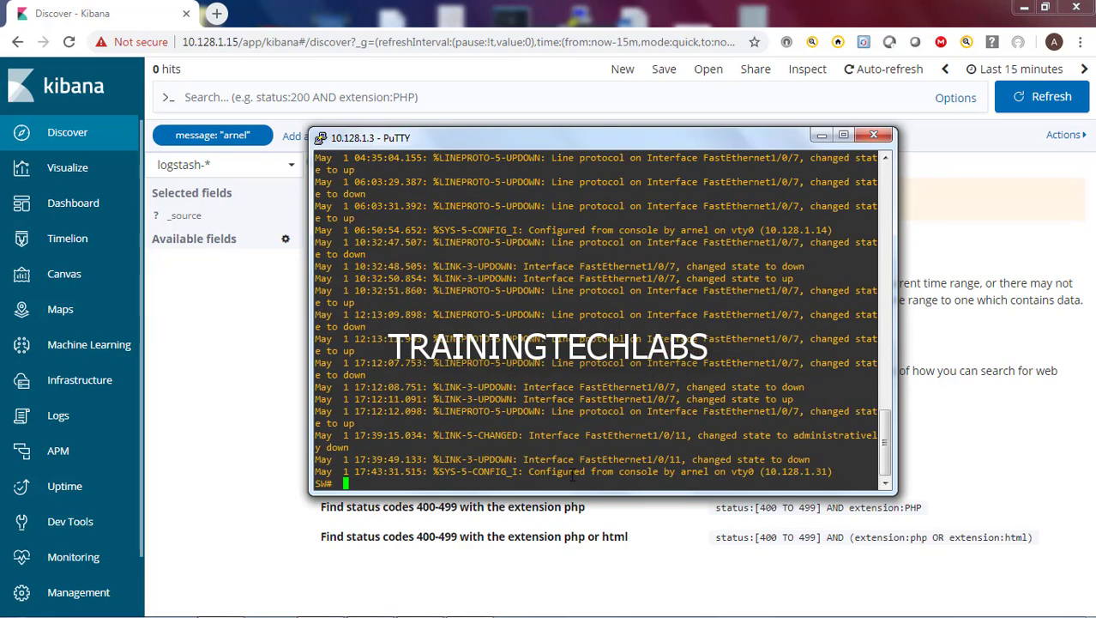
{"action": "left_click_drag", "start_coordinate": [593, 473], "coordinate": [345, 484]}
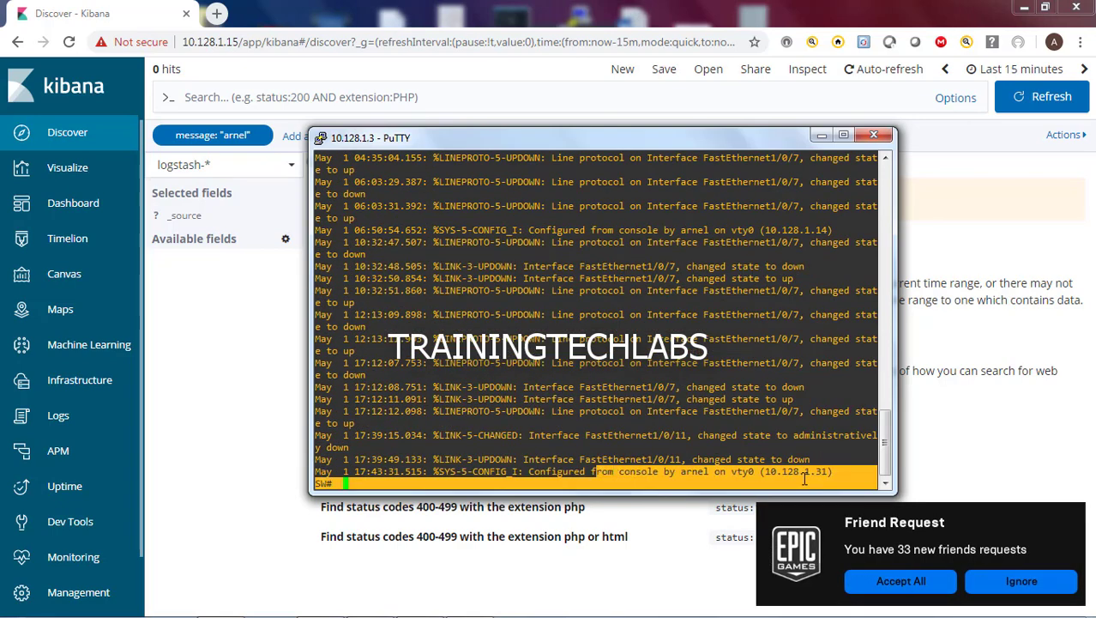
{"action": "left_click", "coordinate": [986, 580]}
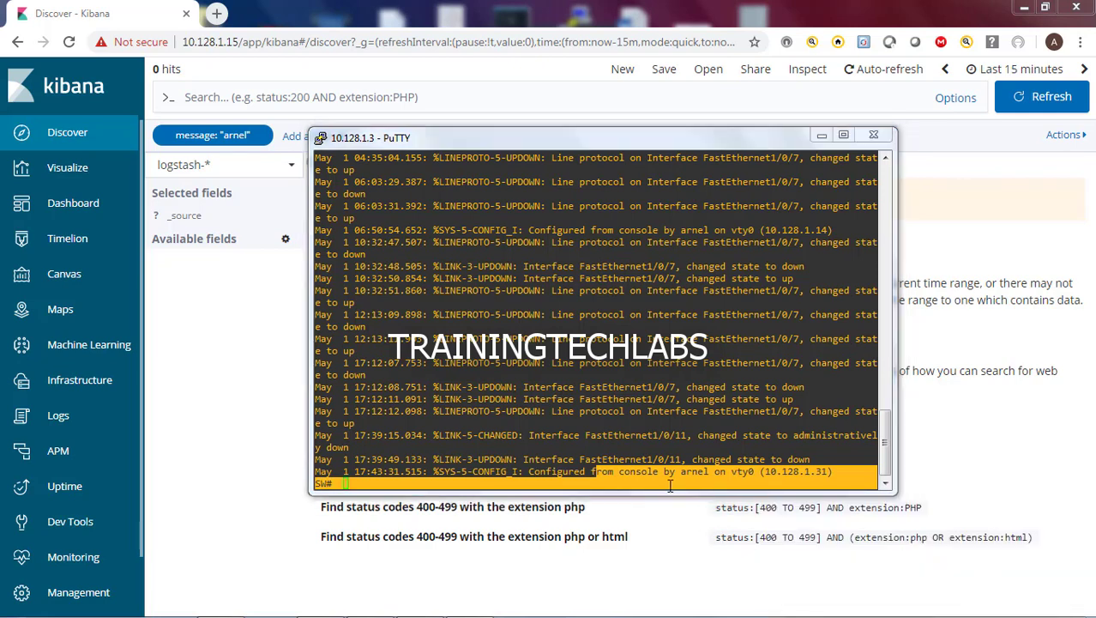
{"action": "left_click_drag", "start_coordinate": [623, 473], "coordinate": [729, 477]}
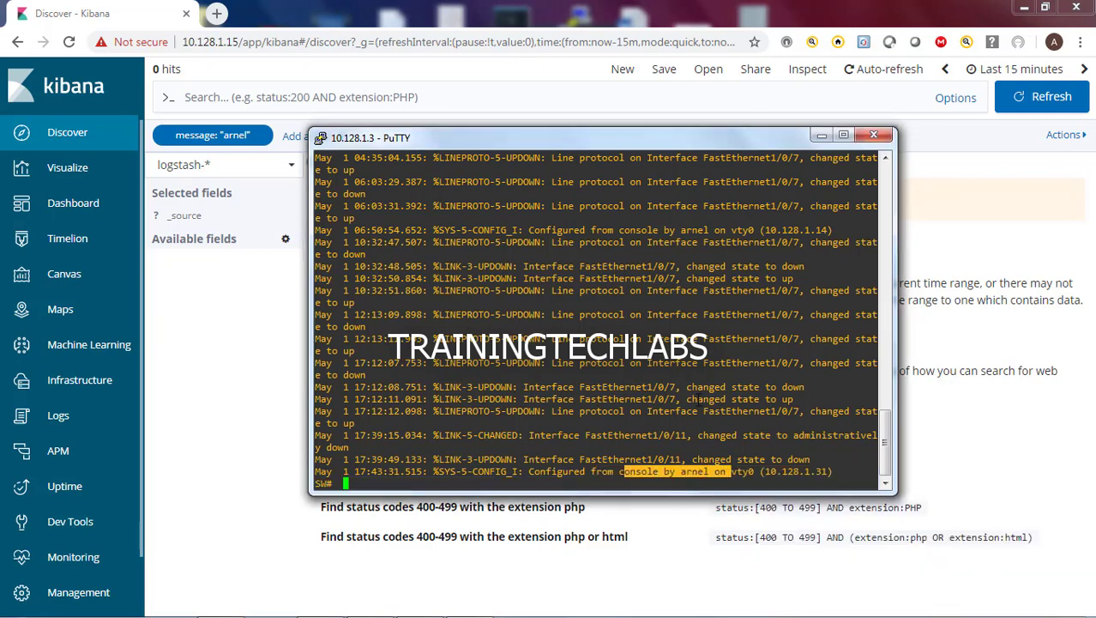
- Return to Kibana, remove the message filter in Discover, and find the console configuration event from host 10.128.1.3
{"action": "left_click", "coordinate": [254, 355]}
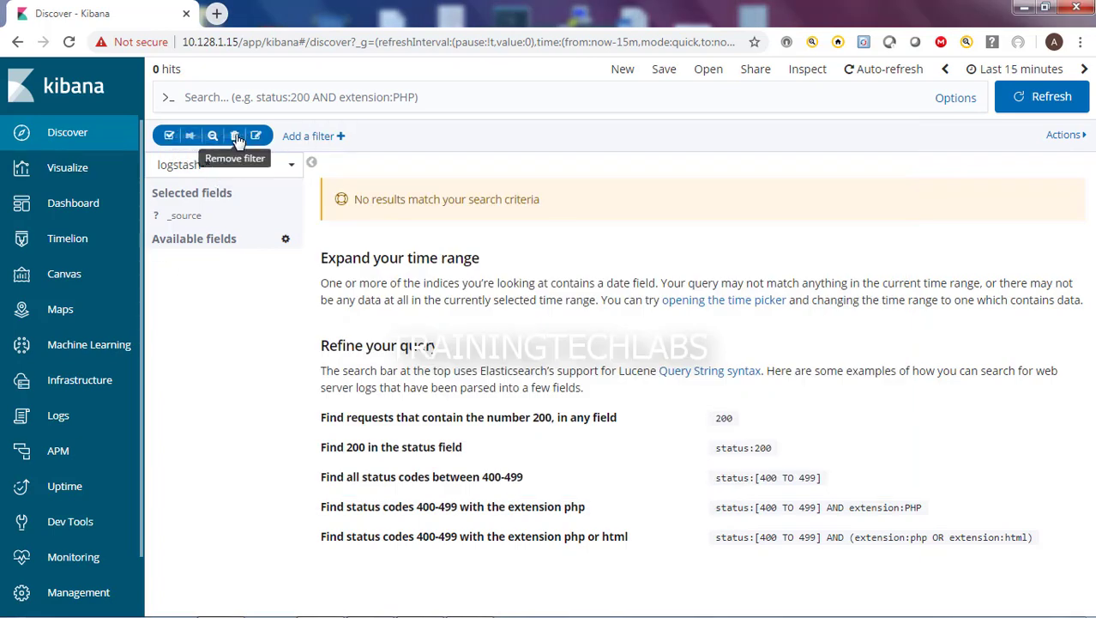
{"action": "left_click", "coordinate": [237, 138]}
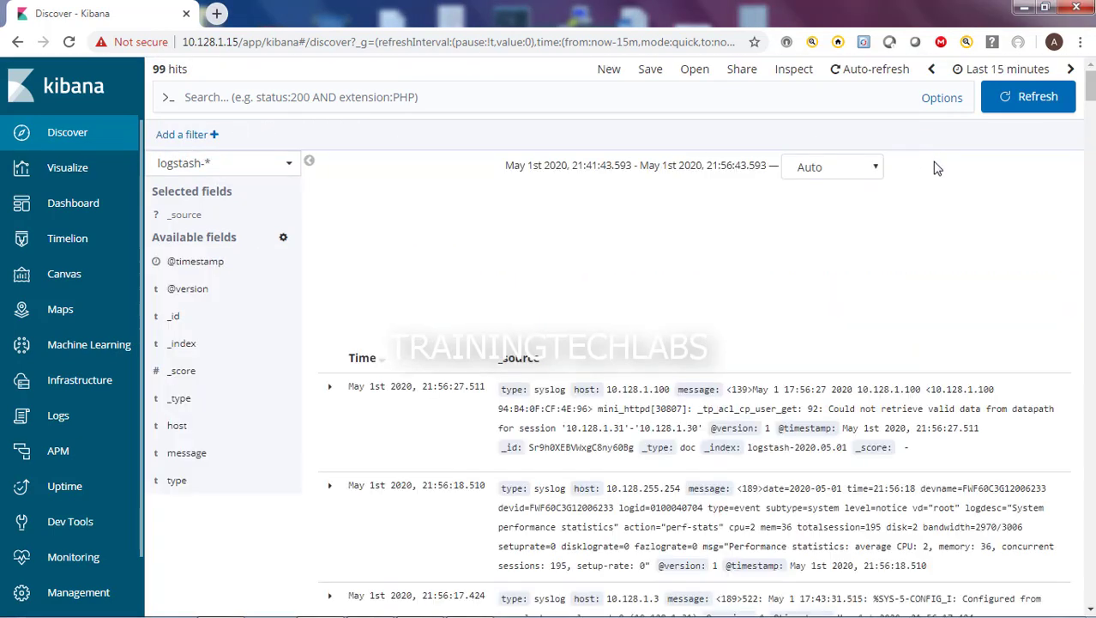
{"action": "scroll", "coordinate": [804, 326], "scroll_direction": "down", "scroll_amount": 3}
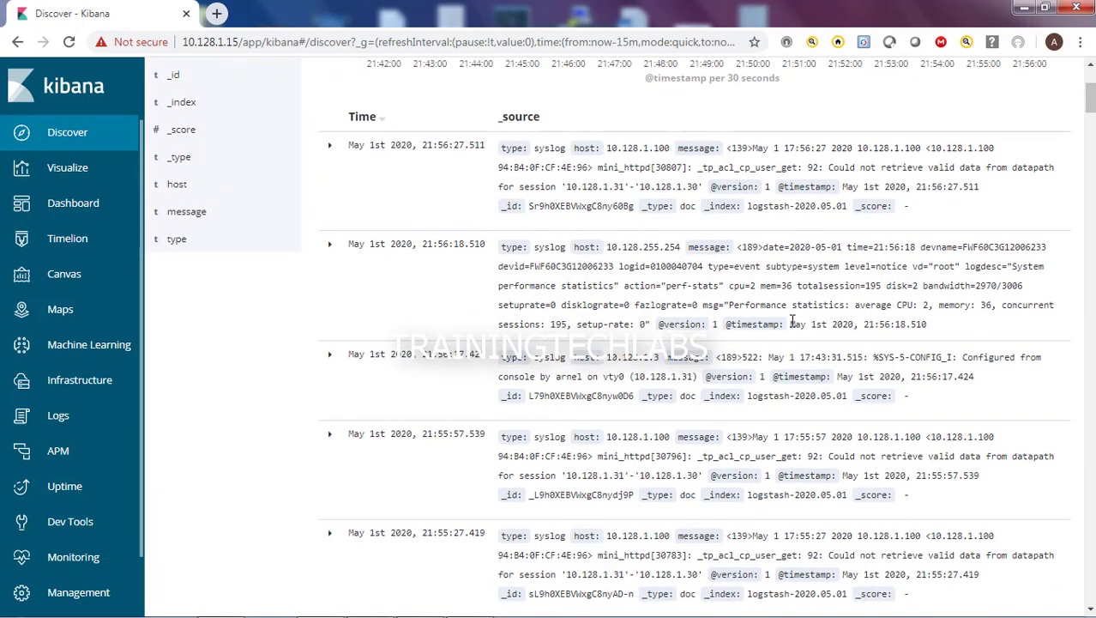
{"action": "scroll", "coordinate": [794, 326], "scroll_direction": "up", "scroll_amount": 2}
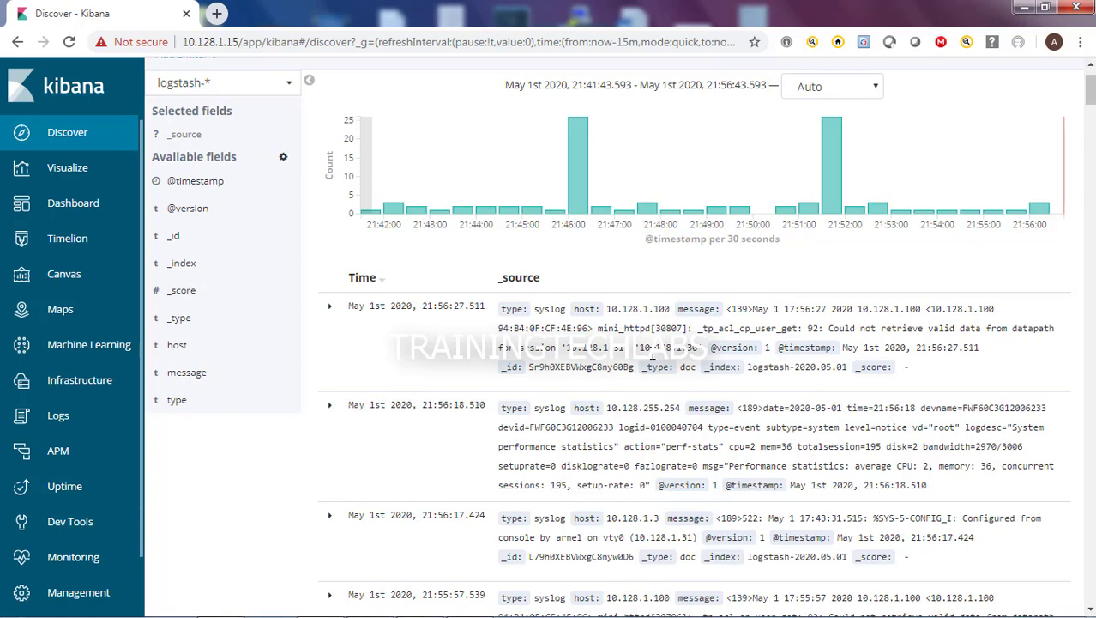
{"action": "scroll", "coordinate": [653, 356], "scroll_direction": "down", "scroll_amount": 2}
{"action": "scroll", "coordinate": [653, 355], "scroll_direction": "down", "scroll_amount": 2}
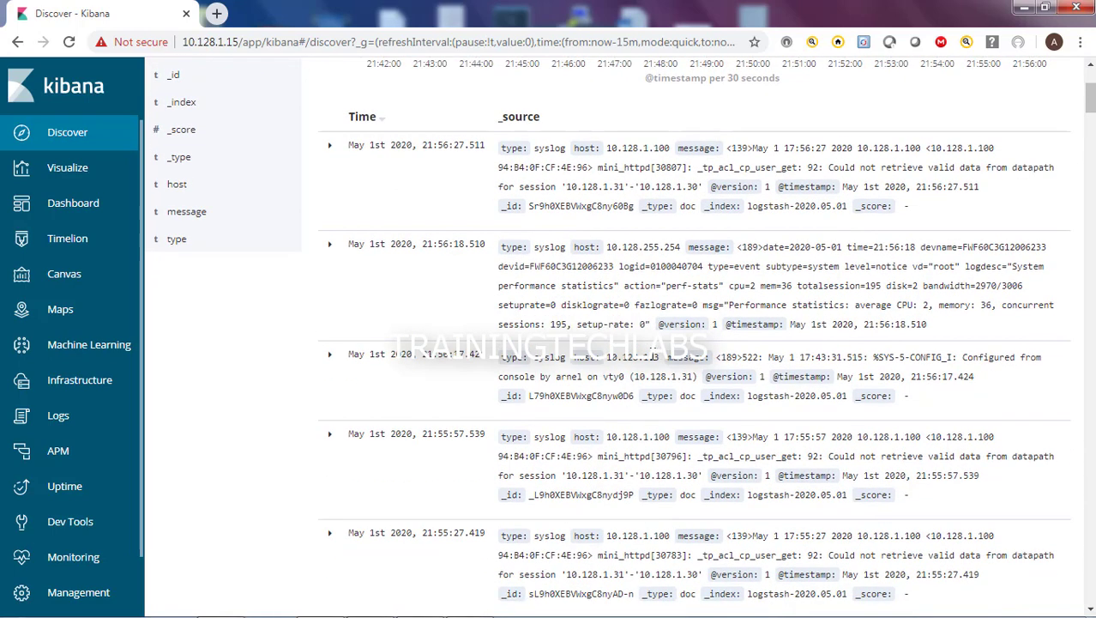
{"action": "scroll", "coordinate": [678, 298], "scroll_direction": "down", "scroll_amount": 2}
{"action": "scroll", "coordinate": [625, 313], "scroll_direction": "down", "scroll_amount": 2}
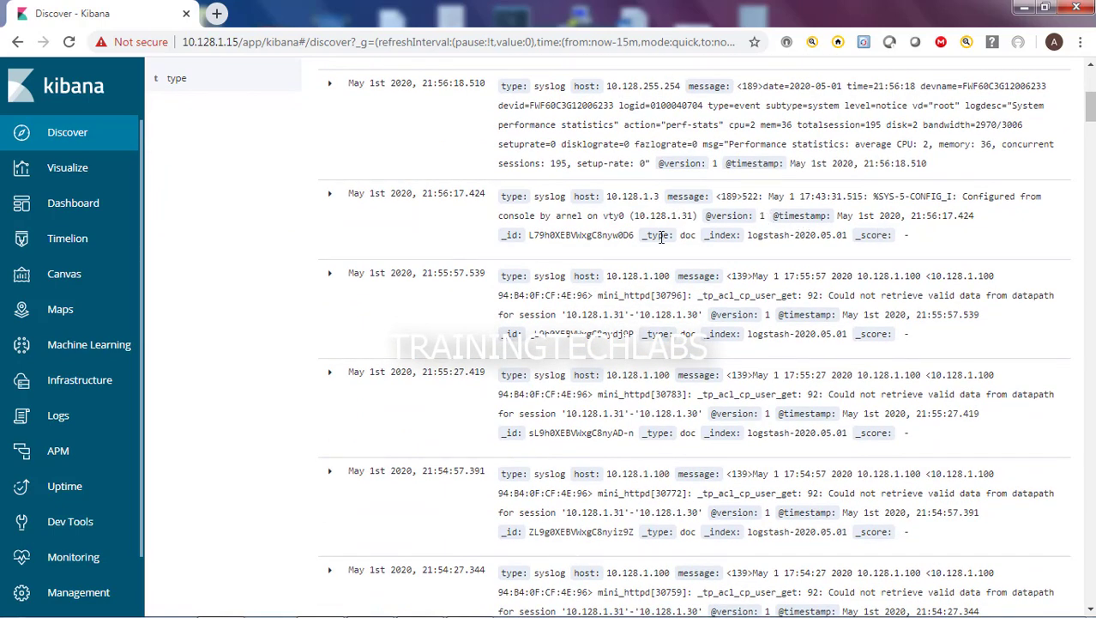
- Expand the SYS-5-CONFIG_I event from 10.128.1.3 and highlight the username and configuration text in its message field
{"action": "left_click_drag", "start_coordinate": [557, 216], "coordinate": [586, 218]}
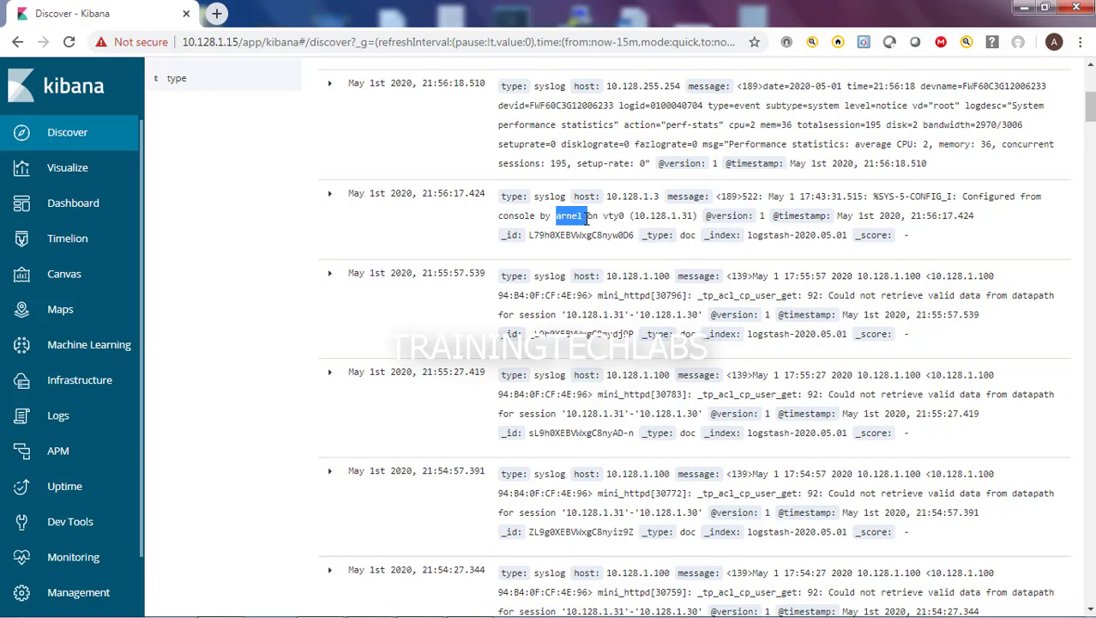
{"action": "left_click", "coordinate": [329, 196]}
{"action": "scroll", "coordinate": [492, 296], "scroll_direction": "down", "scroll_amount": 2}
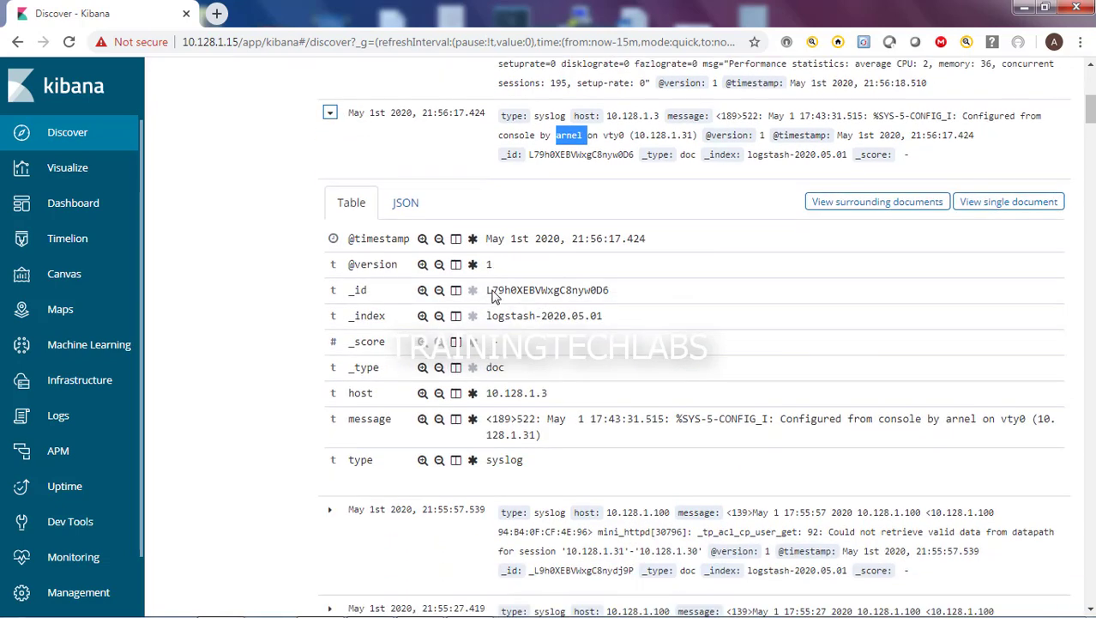
{"action": "scroll", "coordinate": [571, 391], "scroll_direction": "down", "scroll_amount": 1}
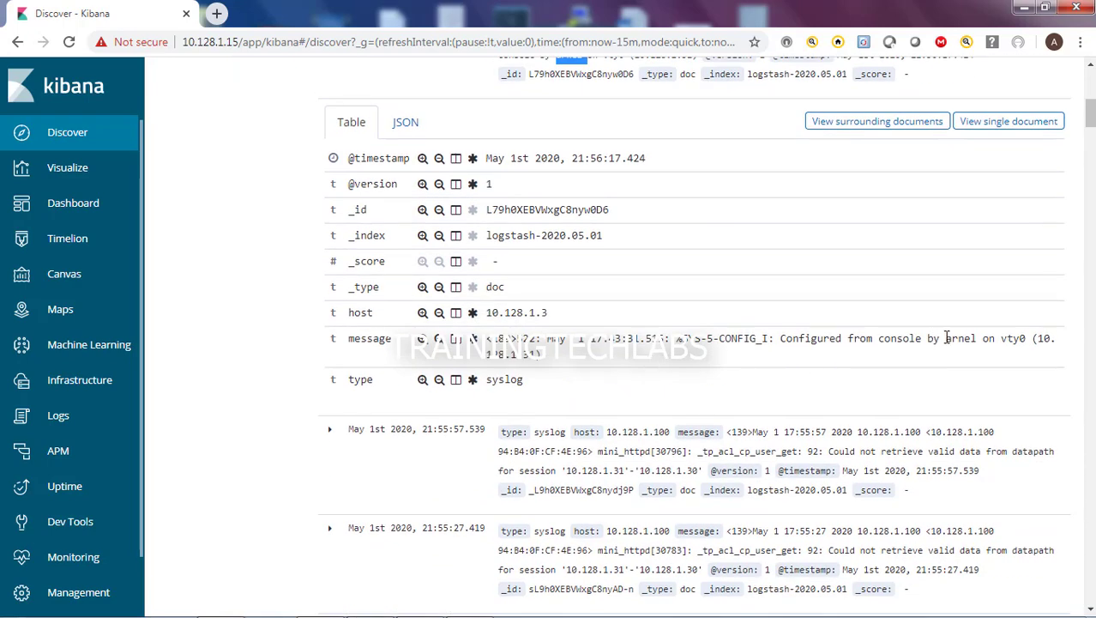
{"action": "left_click_drag", "start_coordinate": [946, 340], "coordinate": [979, 341]}
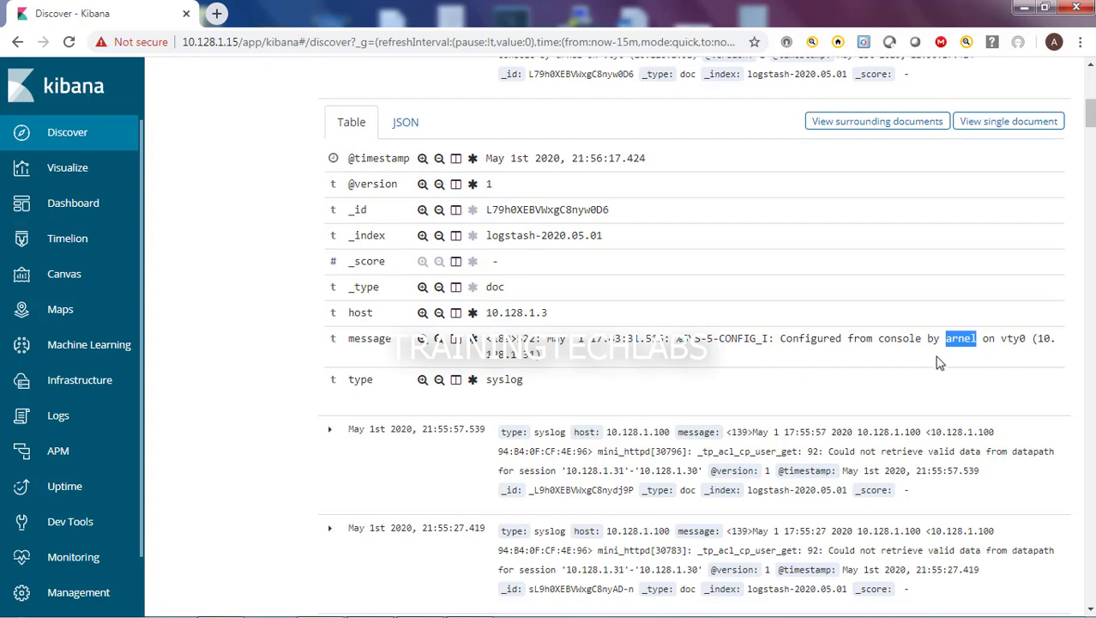
{"action": "left_click_drag", "start_coordinate": [781, 340], "coordinate": [1041, 355]}
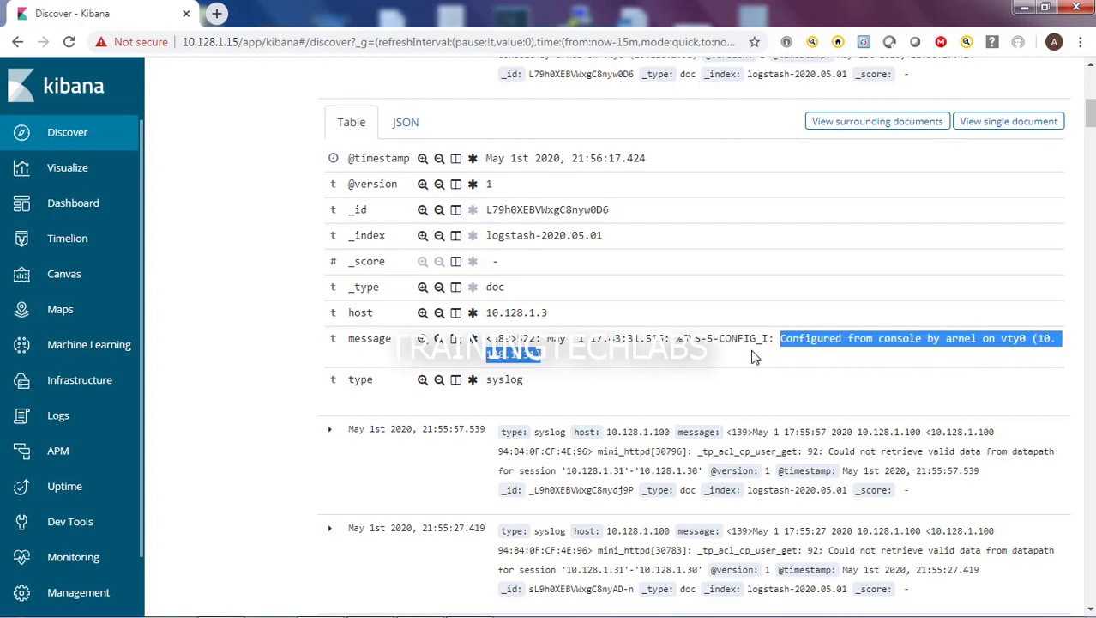
- Open a Windows Command Prompt and run ipconfig to display the computer's network addresses
{"action": "mouse_move", "coordinate": [325, 611]}
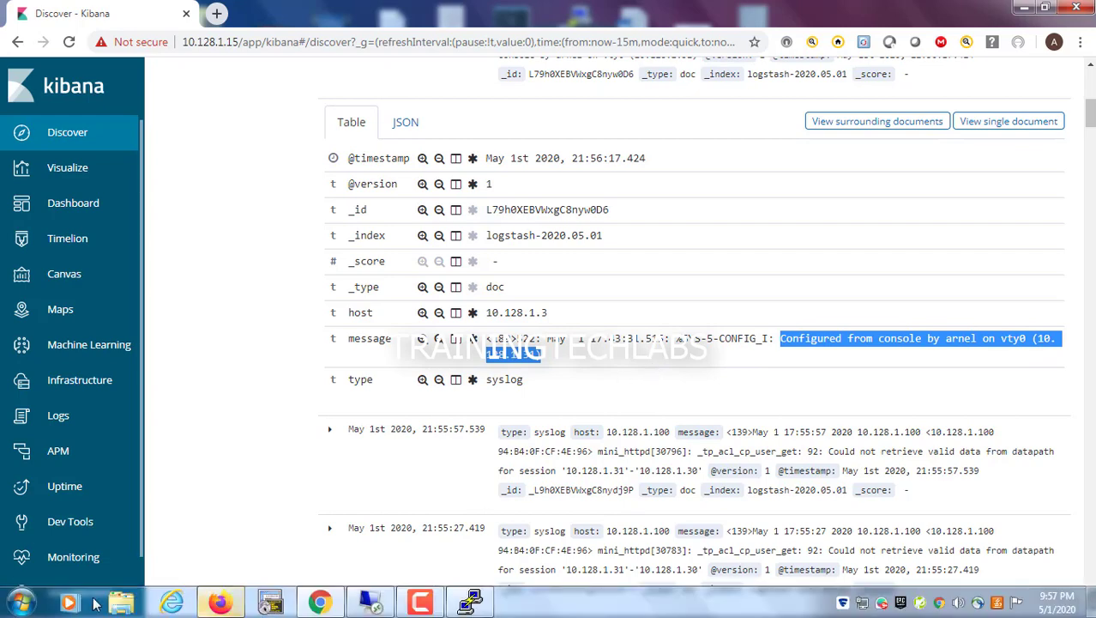
{"action": "left_click", "coordinate": [22, 603]}
{"action": "type", "text": "cmd"}
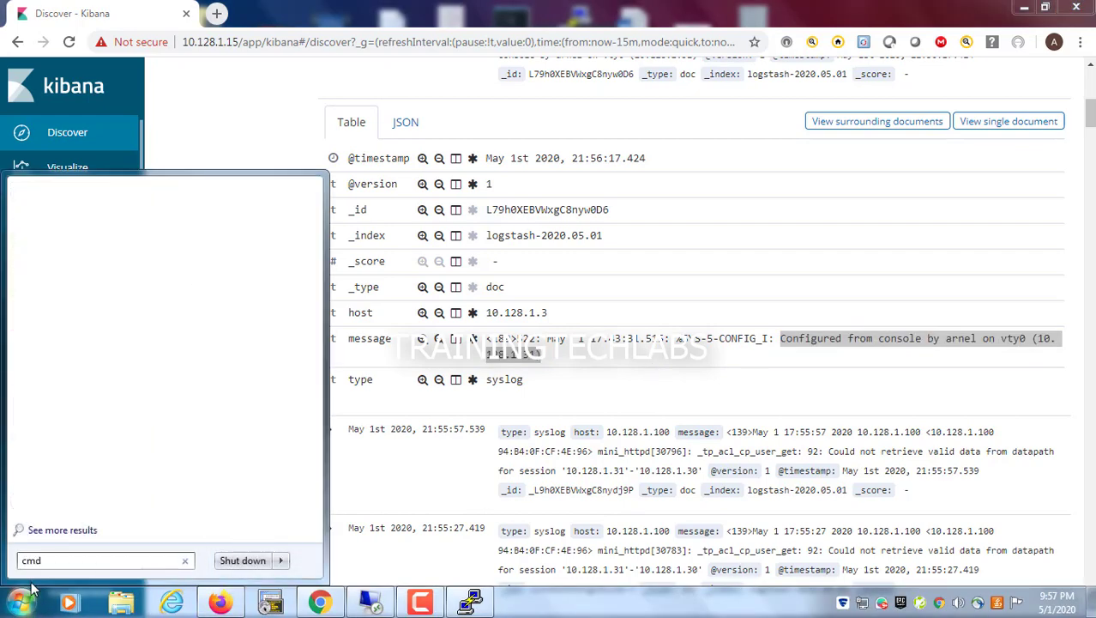
{"action": "key", "text": "Return"}
{"action": "type", "text": "ipconfig"}
{"action": "key", "text": "Return"}
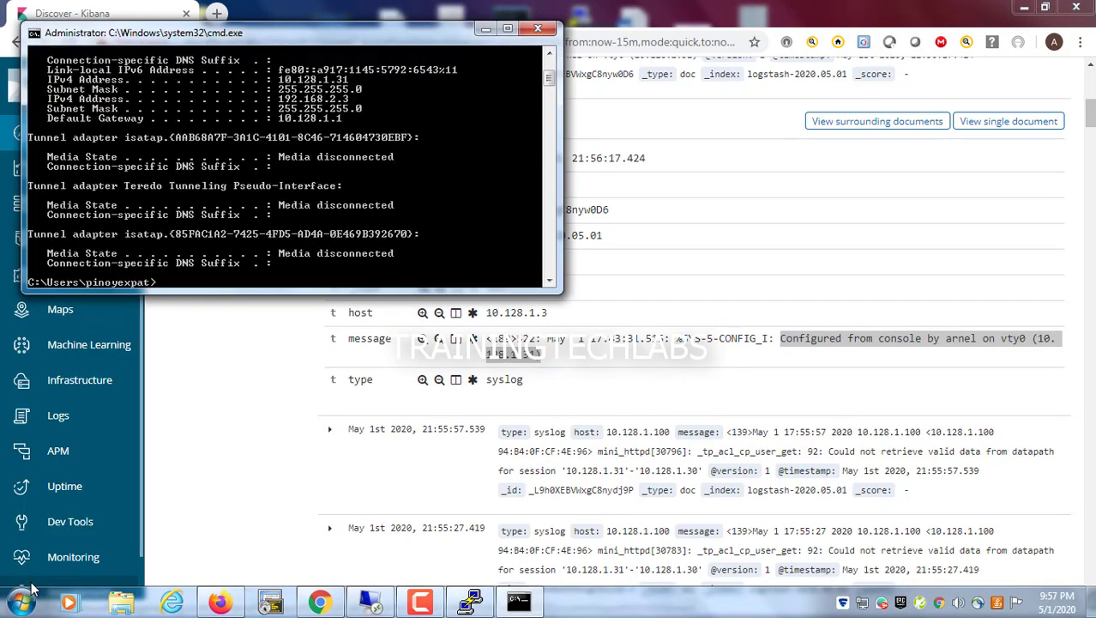
- Mark the computer's first IPv4 address in the ipconfig output and switch back to Kibana
{"action": "right_click", "coordinate": [293, 77]}
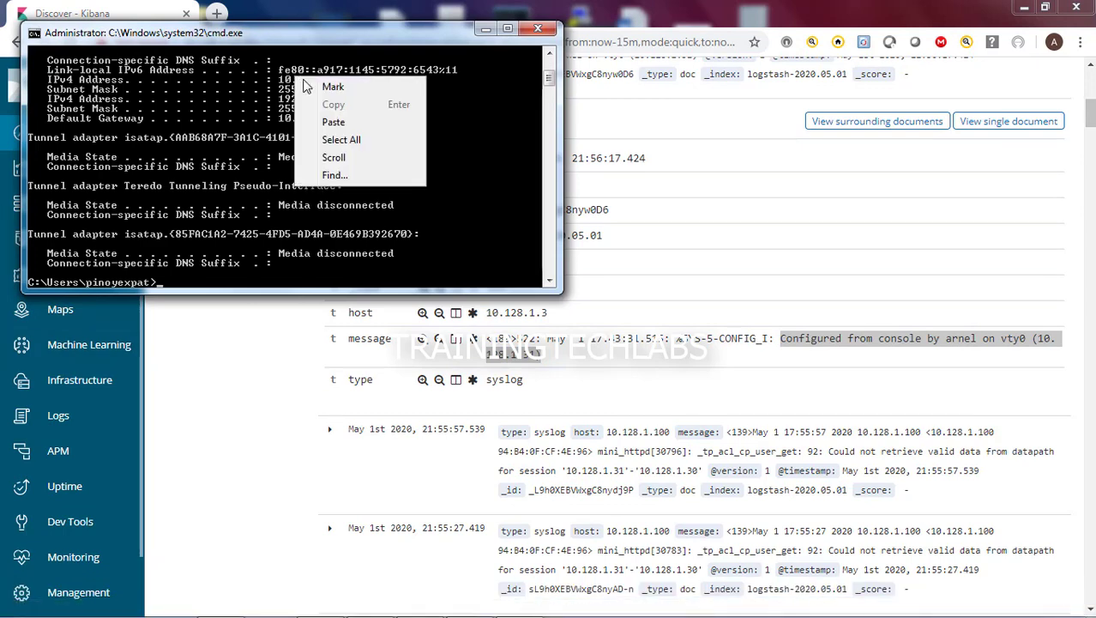
{"action": "left_click", "coordinate": [302, 87]}
{"action": "left_click_drag", "start_coordinate": [276, 77], "coordinate": [349, 81]}
{"action": "left_click", "coordinate": [620, 361]}
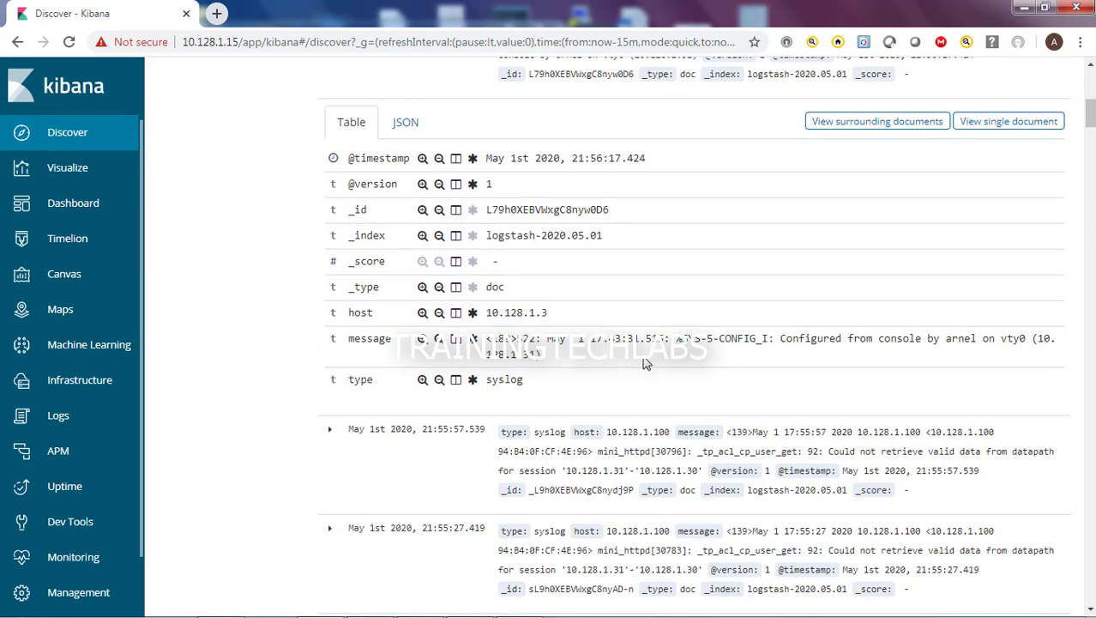
- Start a new Discover filter on the host field
{"action": "scroll", "coordinate": [646, 363], "scroll_direction": "up", "scroll_amount": 10}
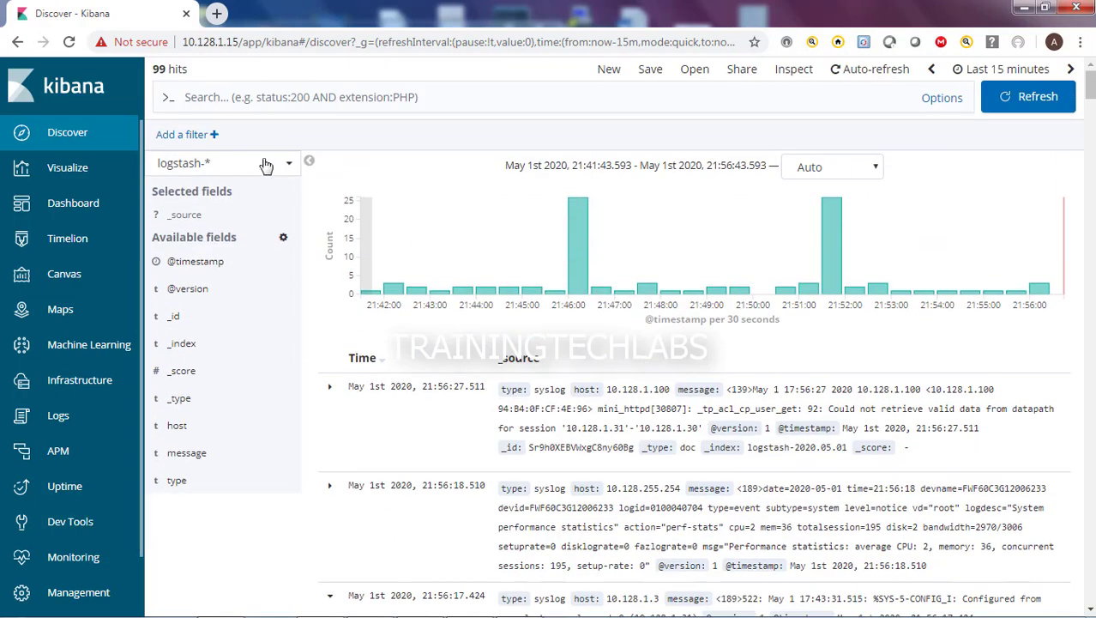
{"action": "left_click", "coordinate": [212, 136]}
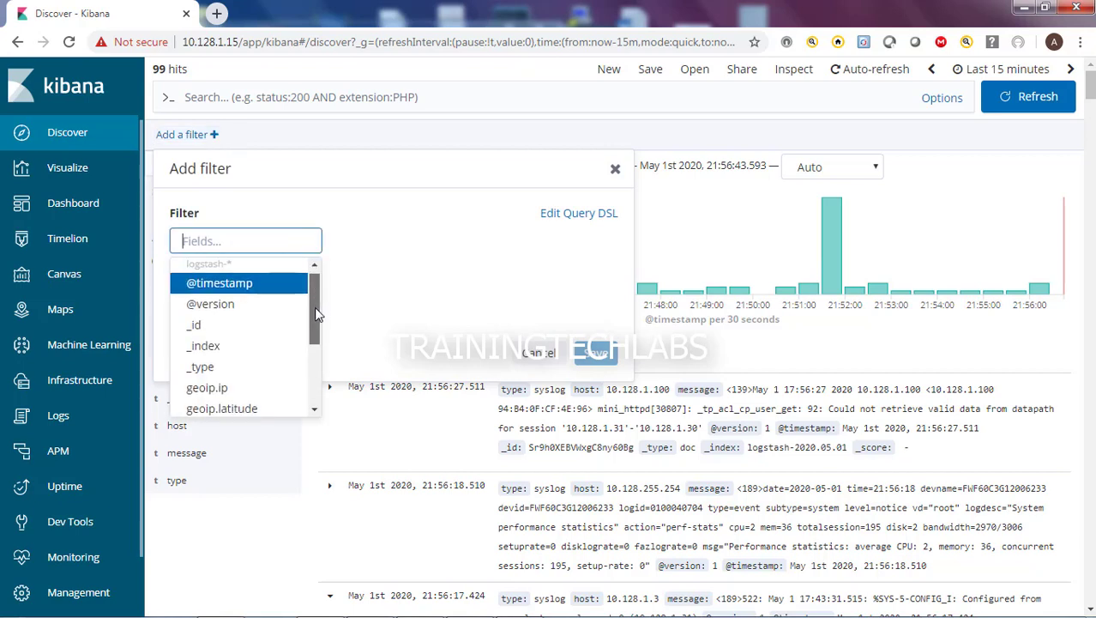
{"action": "left_click_drag", "start_coordinate": [314, 307], "coordinate": [314, 351]}
{"action": "left_click", "coordinate": [259, 358]}
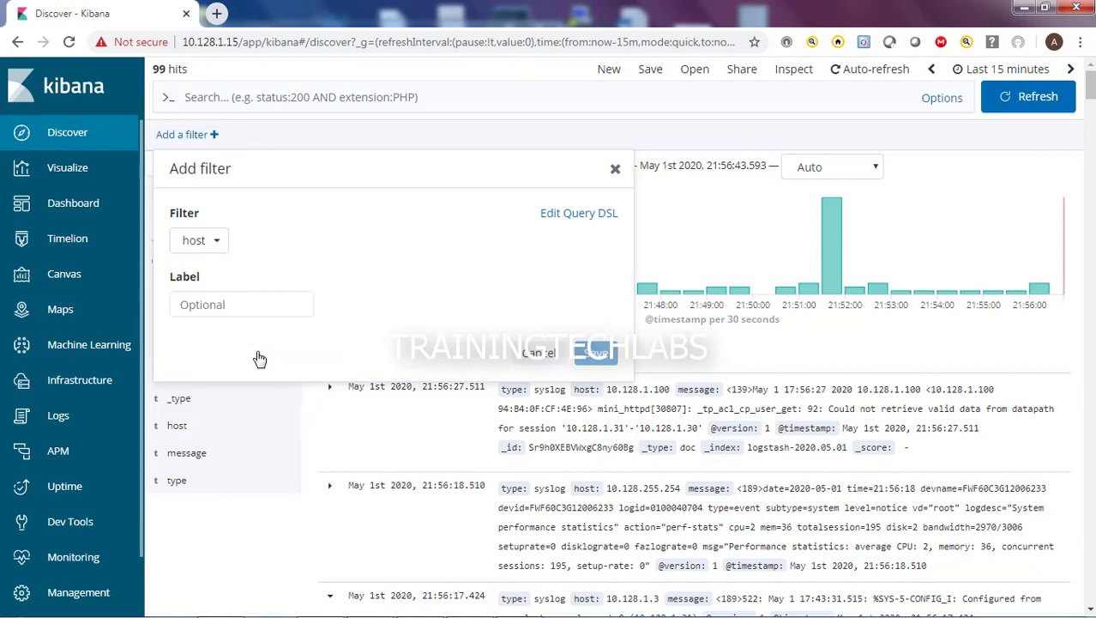
{"action": "left_click", "coordinate": [292, 242]}
{"action": "type", "text": "10."}
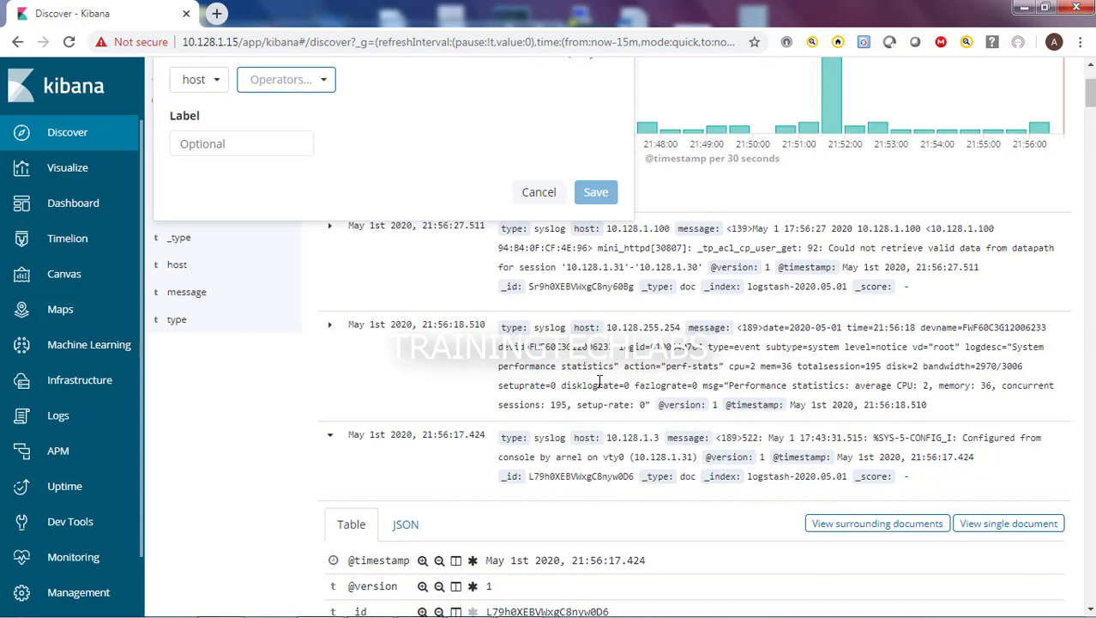
- Check the expanded event's host, set the host filter to is 10.128.1.3, and save it
{"action": "scroll", "coordinate": [601, 380], "scroll_direction": "up", "scroll_amount": 1}
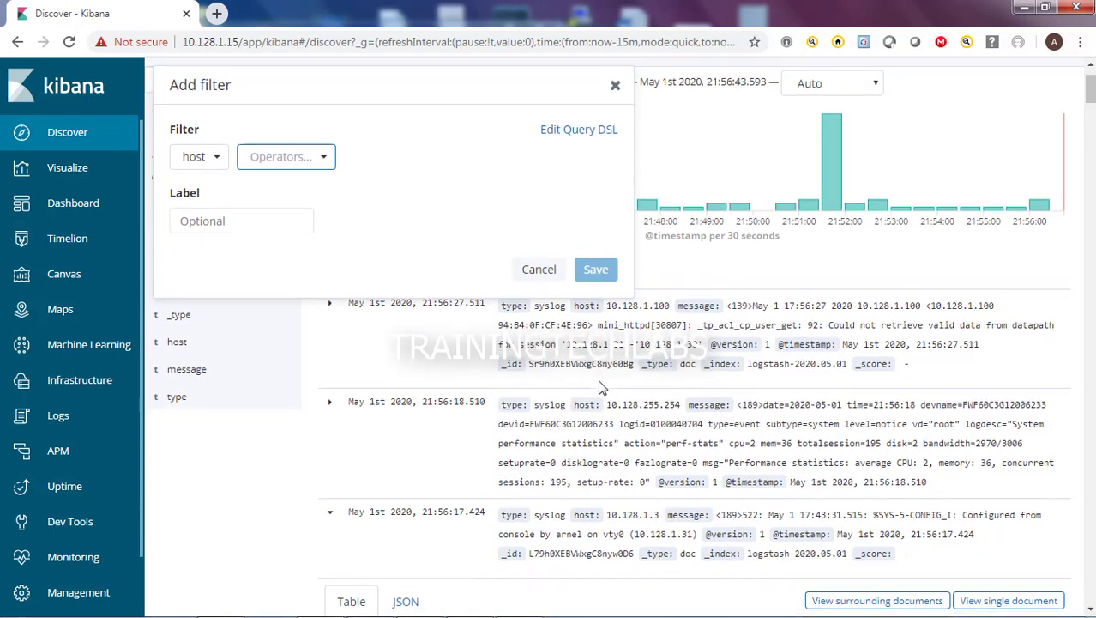
{"action": "scroll", "coordinate": [600, 381], "scroll_direction": "down", "scroll_amount": 4}
{"action": "scroll", "coordinate": [600, 386], "scroll_direction": "down", "scroll_amount": 1}
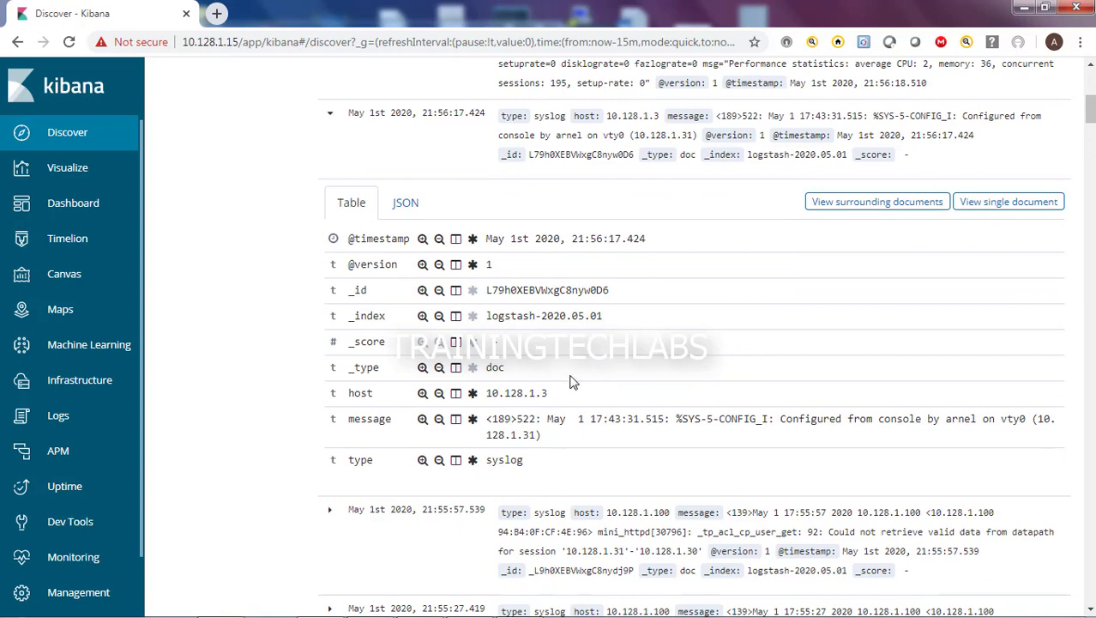
{"action": "scroll", "coordinate": [570, 378], "scroll_direction": "up", "scroll_amount": 5}
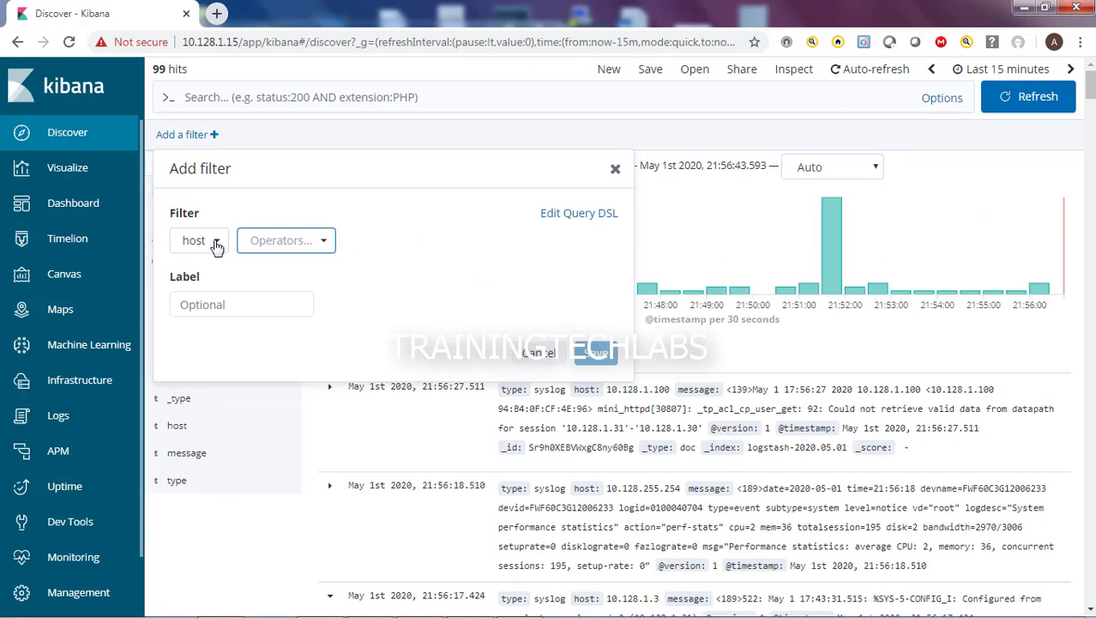
{"action": "left_click", "coordinate": [288, 240]}
{"action": "left_click", "coordinate": [289, 271]}
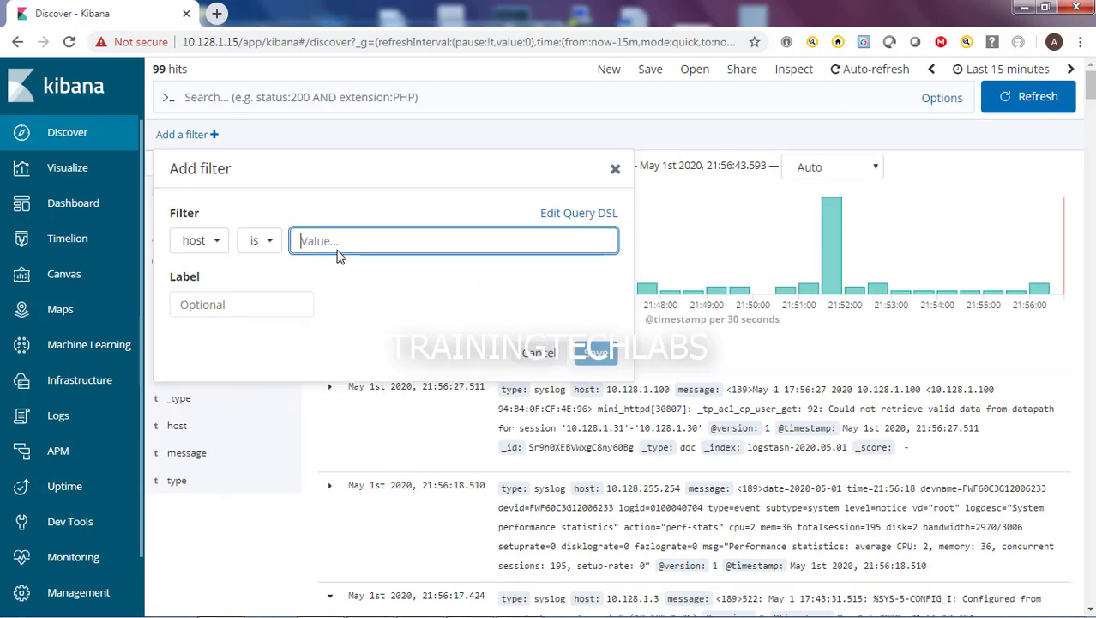
{"action": "type", "text": "10.128"}
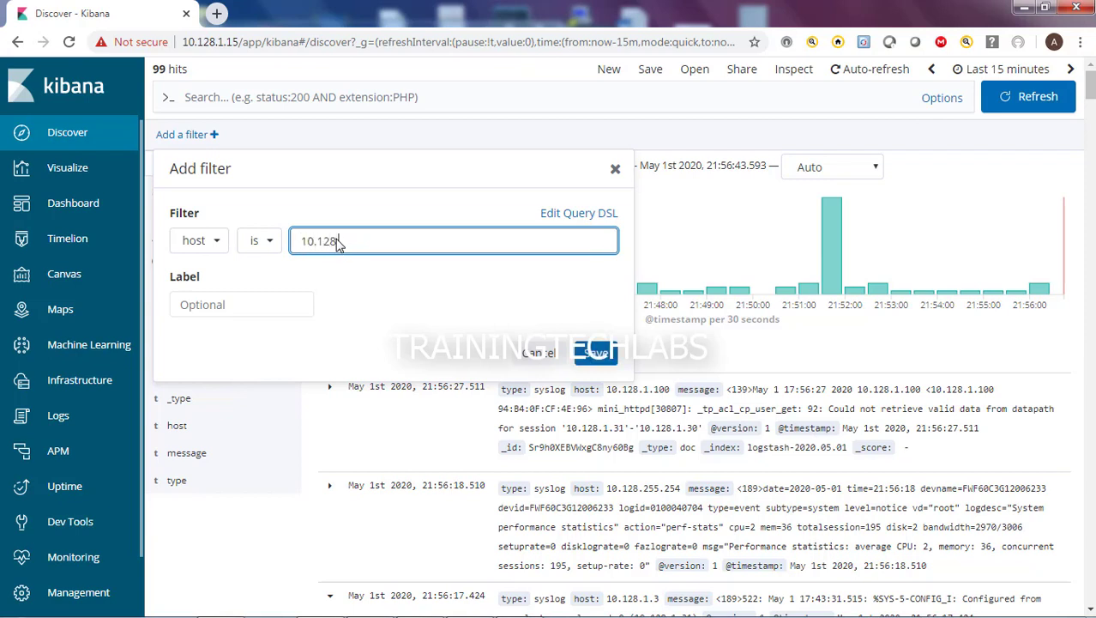
{"action": "type", "text": ".1.3"}
{"action": "left_click", "coordinate": [596, 353]}
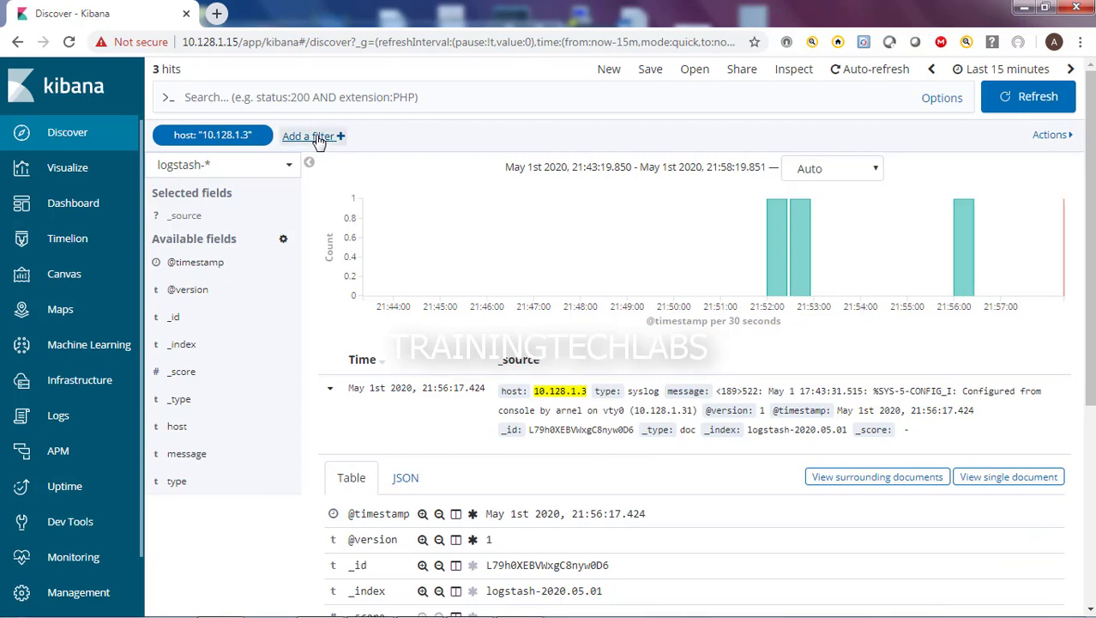
- Add a Discover filter requiring the message field to match the switch administrator's username, and save it
{"action": "left_click", "coordinate": [314, 138]}
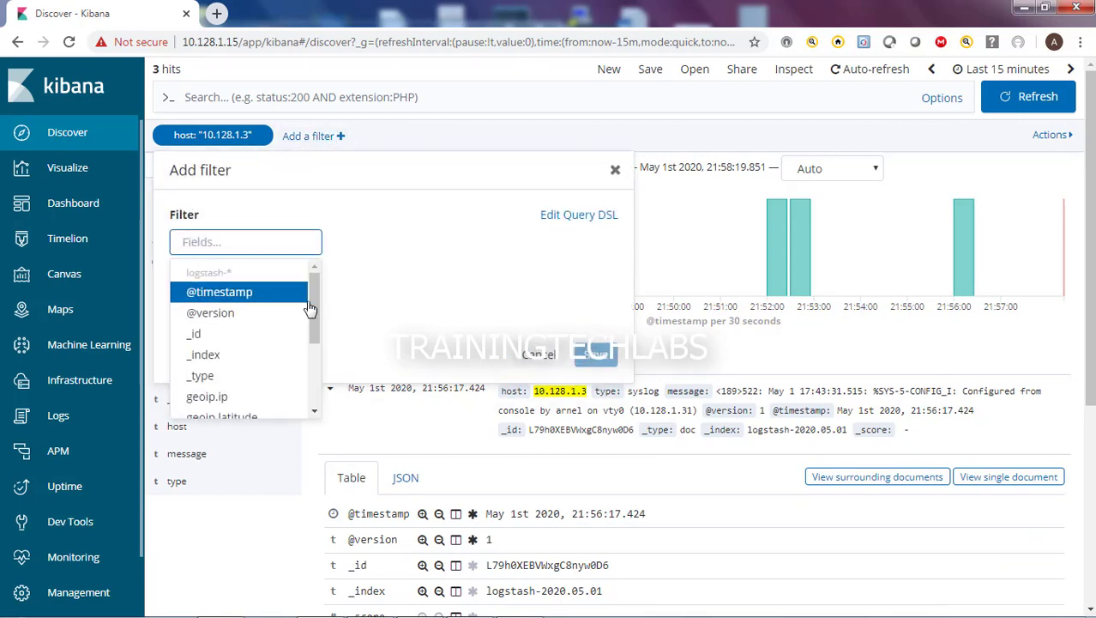
{"action": "scroll", "coordinate": [309, 343], "scroll_direction": "down", "scroll_amount": 3}
{"action": "scroll", "coordinate": [309, 351], "scroll_direction": "down", "scroll_amount": 1}
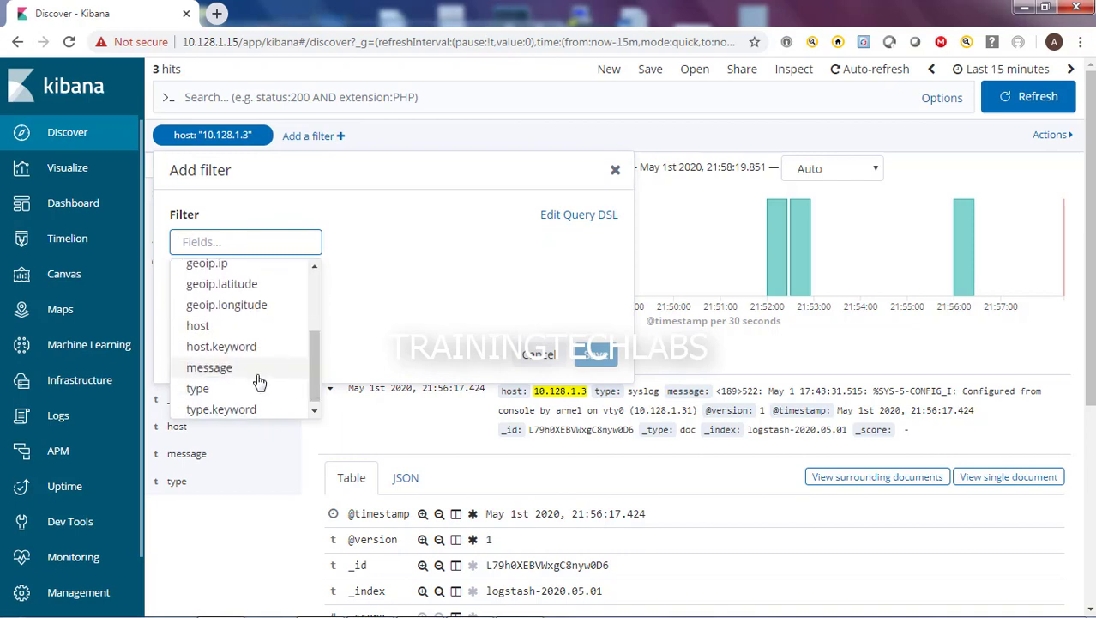
{"action": "left_click", "coordinate": [236, 377]}
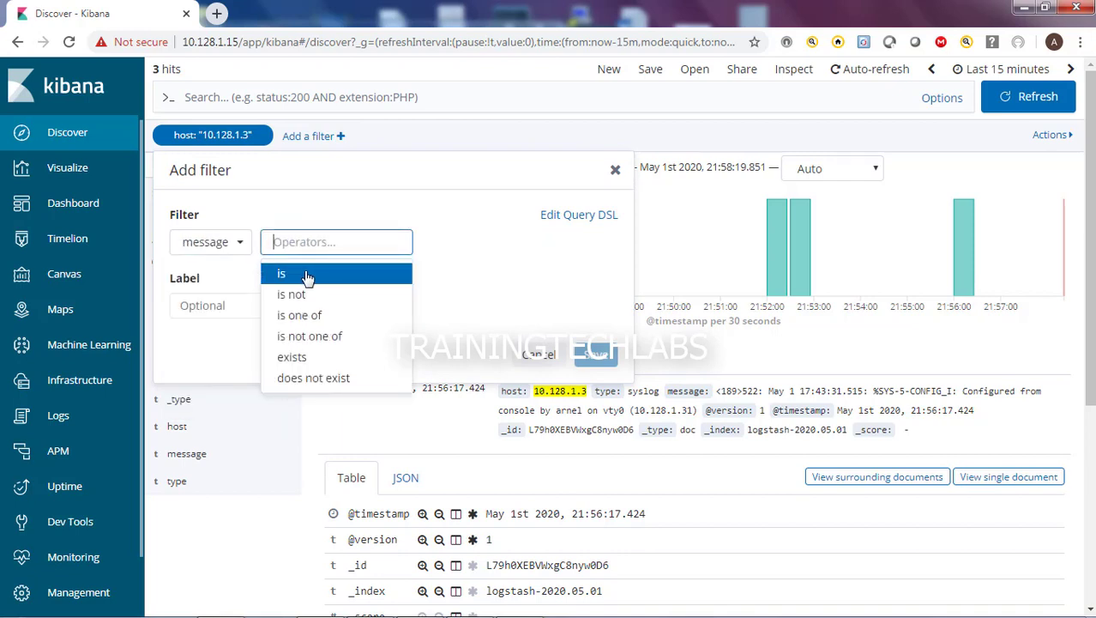
{"action": "left_click", "coordinate": [307, 275]}
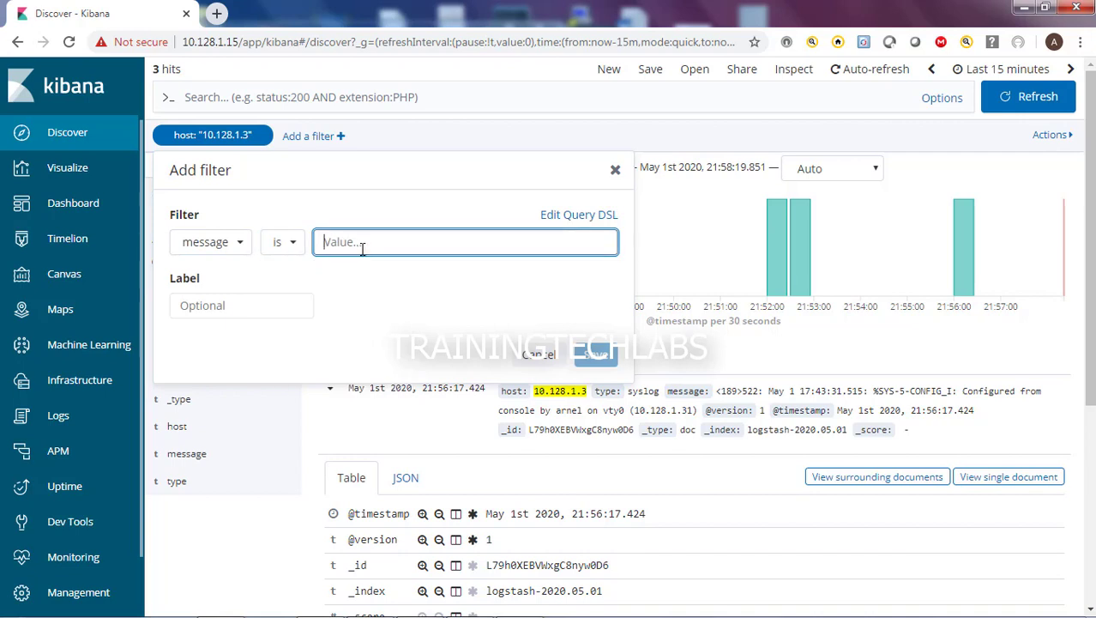
{"action": "type", "text": "a"}
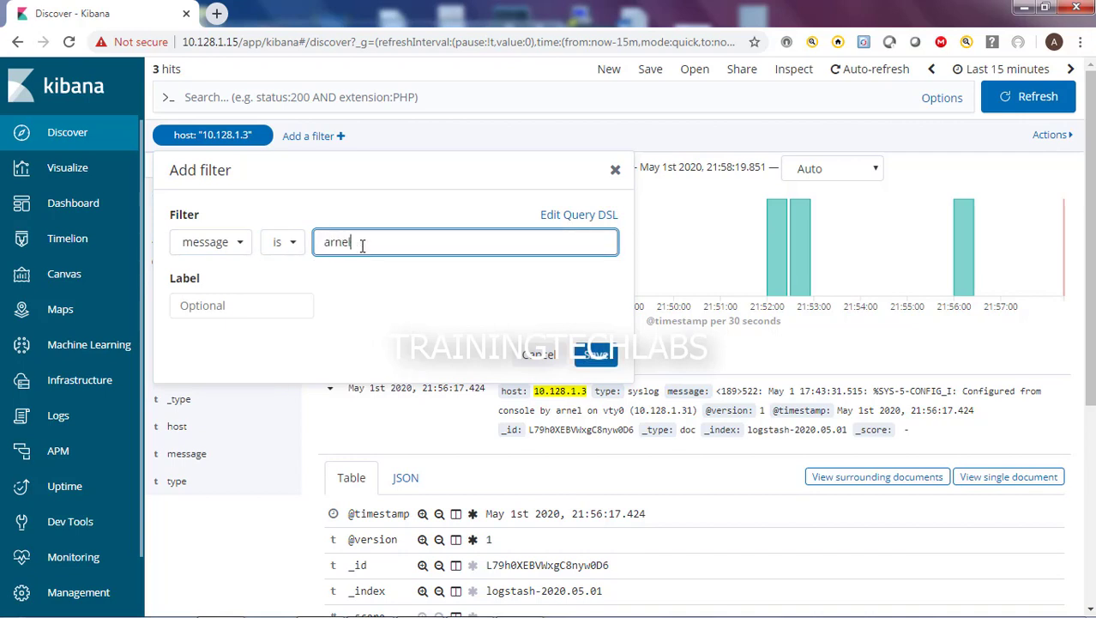
{"action": "type", "text": "rnel"}
{"action": "left_click", "coordinate": [598, 357]}
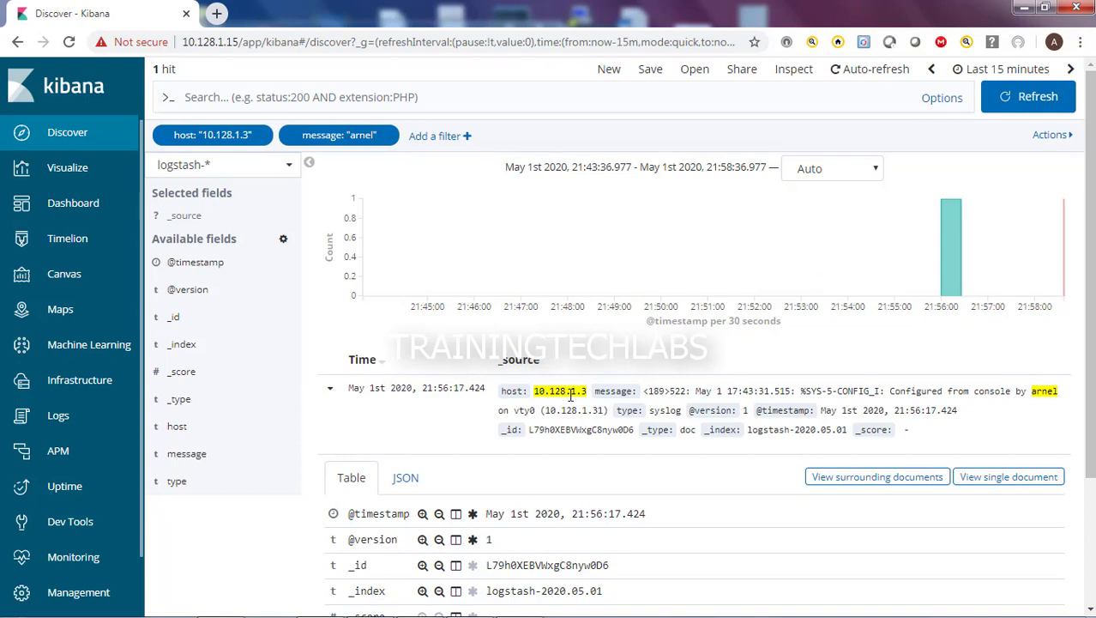
- Check the host address and username in the filtered event, and collapse its details
{"action": "left_click_drag", "start_coordinate": [535, 391], "coordinate": [587, 393]}
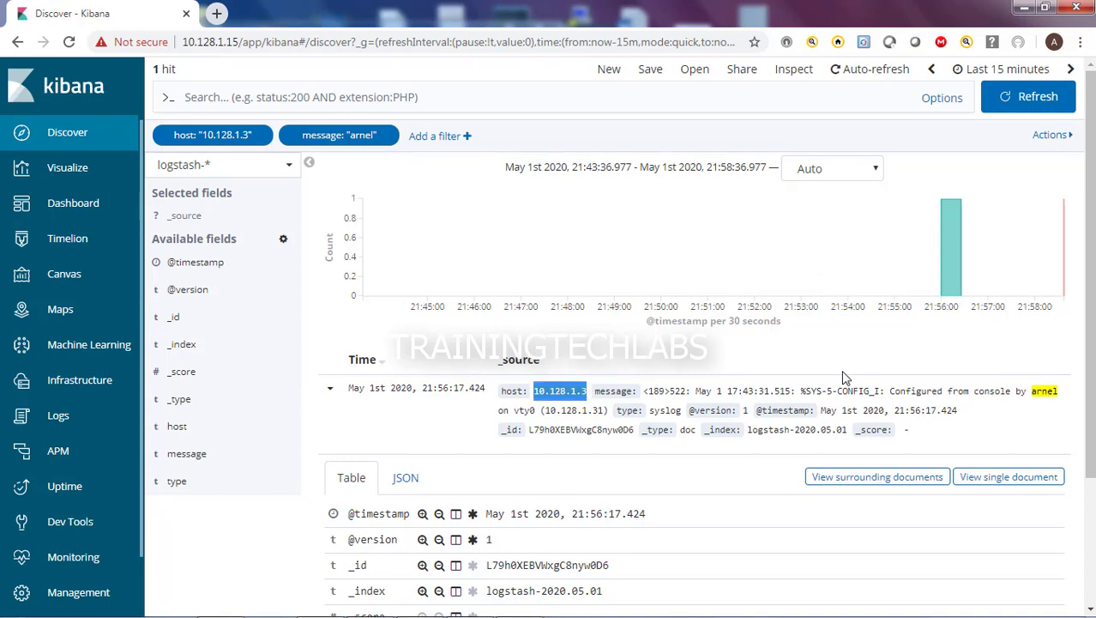
{"action": "left_click_drag", "start_coordinate": [1031, 391], "coordinate": [1060, 391]}
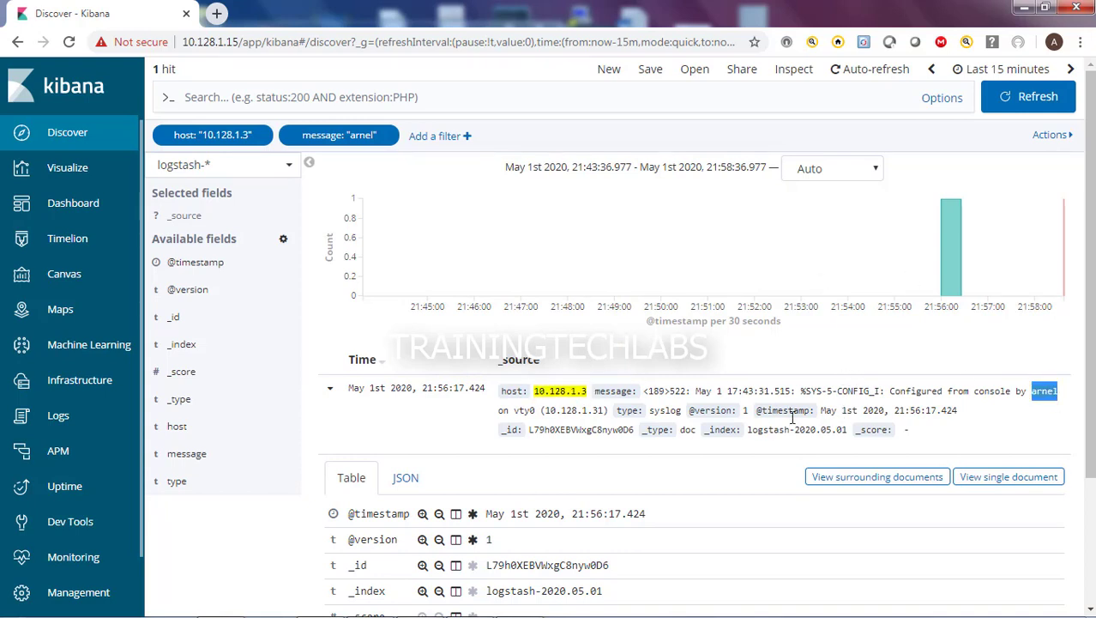
{"action": "scroll", "coordinate": [488, 438], "scroll_direction": "down", "scroll_amount": 2}
{"action": "scroll", "coordinate": [488, 438], "scroll_direction": "up", "scroll_amount": 2}
{"action": "left_click", "coordinate": [330, 390]}
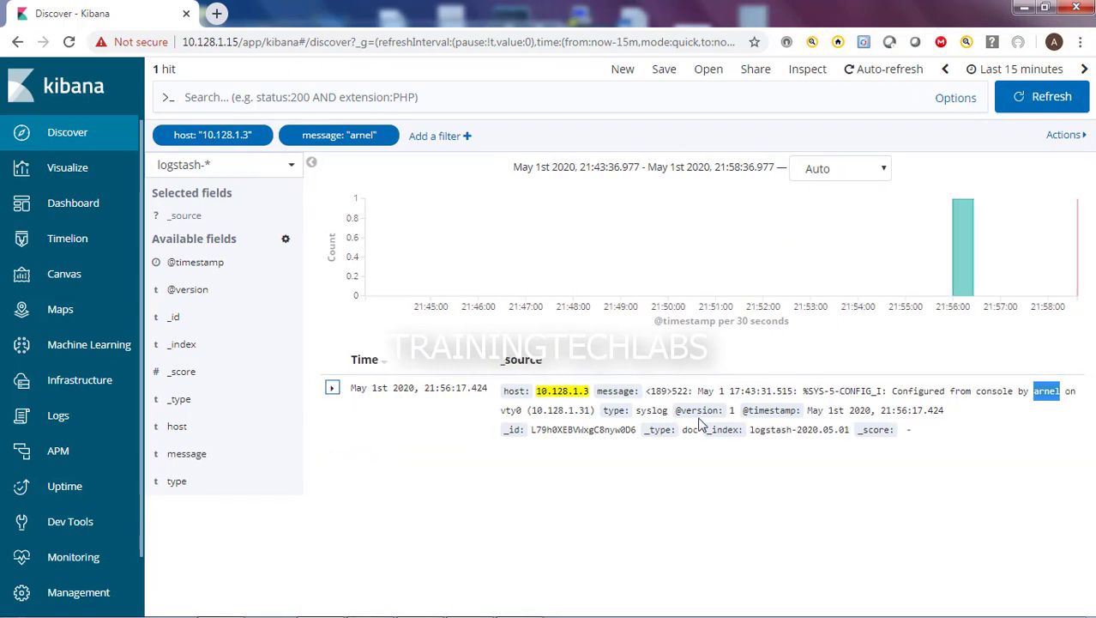
- Switch to the PuTTY session for 10.128.1.3 and enter global configuration mode with config t
{"action": "mouse_move", "coordinate": [427, 611]}
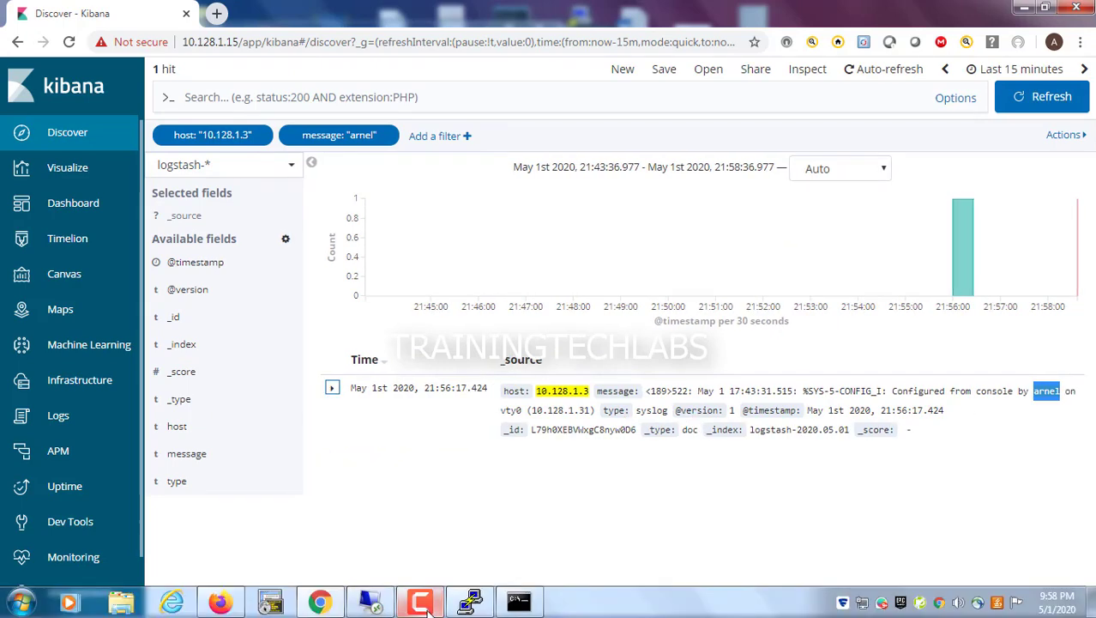
{"action": "left_click", "coordinate": [470, 603]}
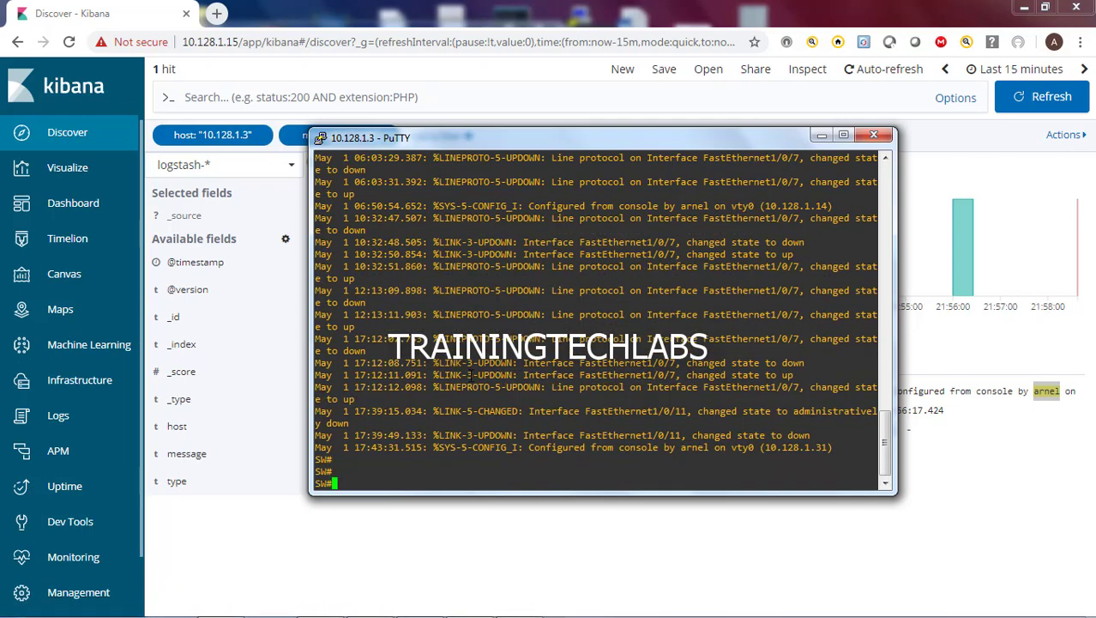
{"action": "key", "text": "Return"}
{"action": "key", "text": "Return"}
{"action": "type", "text": "config t"}
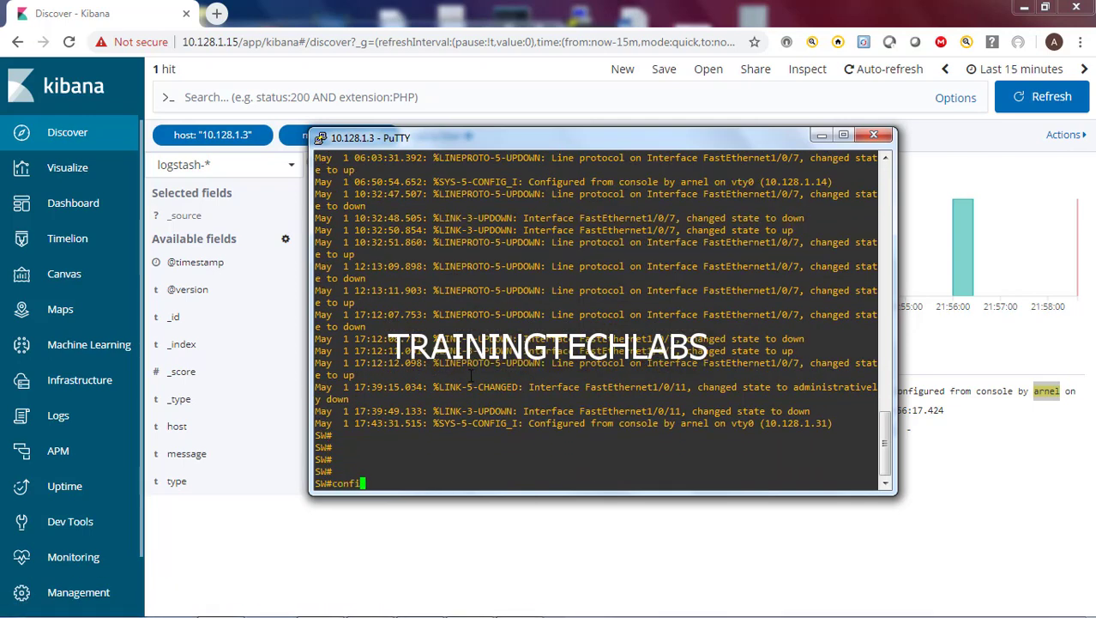
{"action": "key", "text": "Return"}
{"action": "key", "text": "Return"}
{"action": "key", "text": "Return"}
{"action": "key", "text": "Return"}
{"action": "key", "text": "Return"}
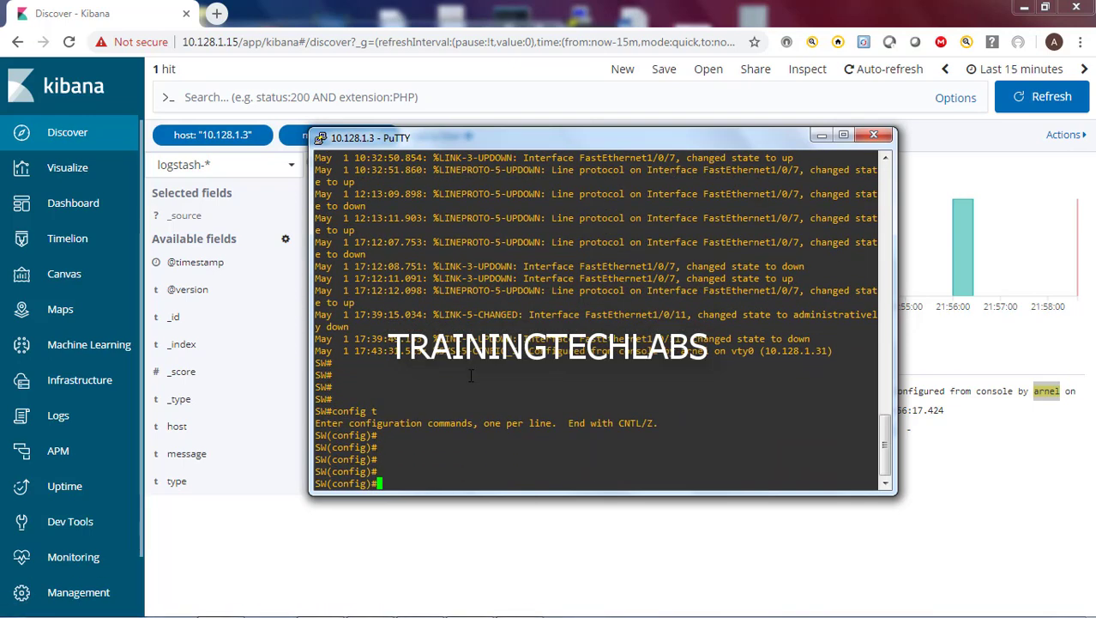
{"action": "type", "text": "int f1/0/12"}
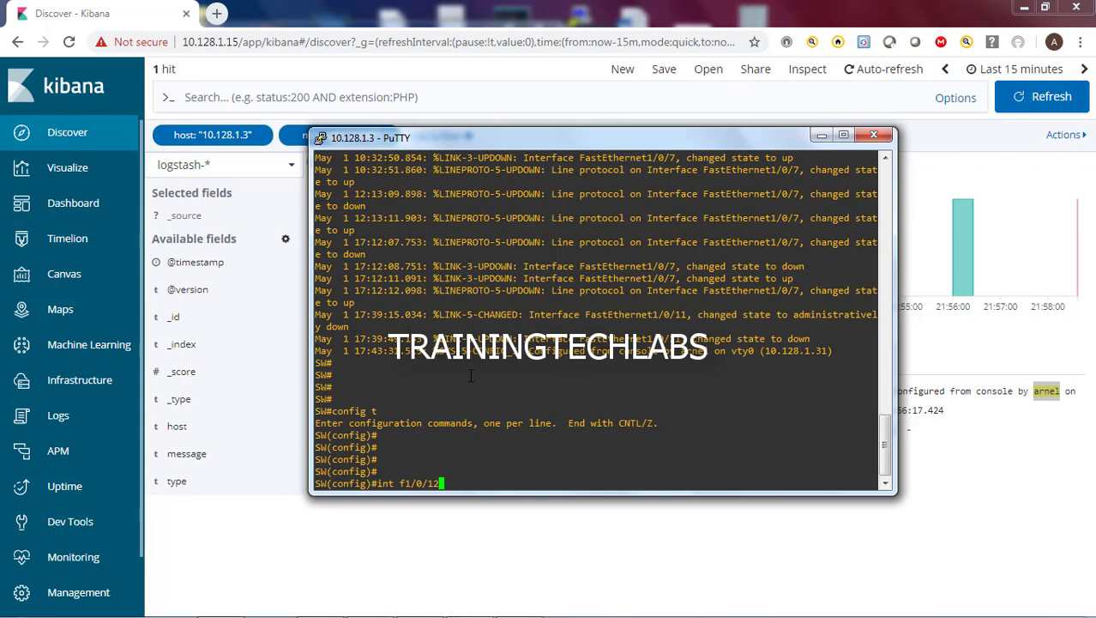
{"action": "key", "text": "Return"}
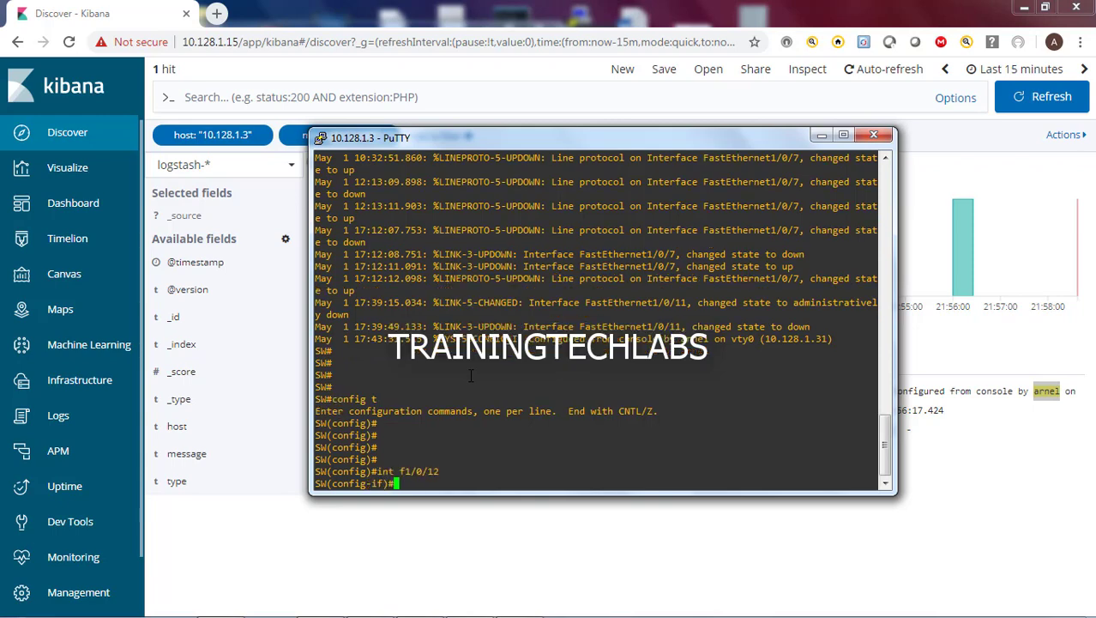
{"action": "type", "text": "int ra"}
{"action": "key", "text": "Tab"}
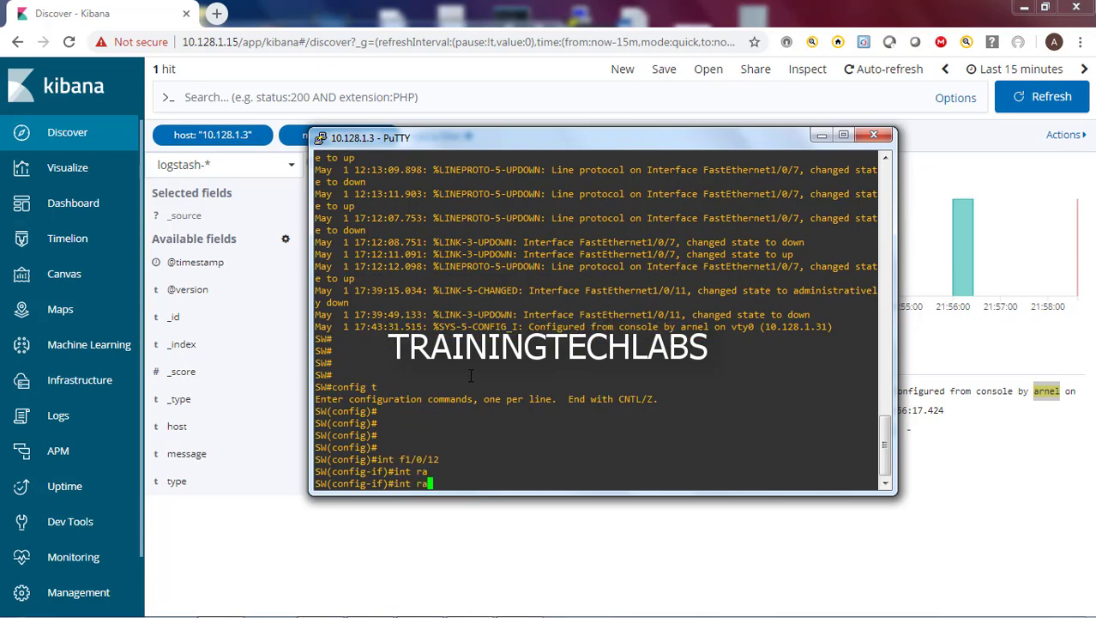
{"action": "type", "text": "n"}
{"action": "key", "text": "Tab"}
{"action": "key", "text": "BackSpace"}
{"action": "key", "text": "BackSpace"}
{"action": "key", "text": "BackSpace"}
{"action": "key", "text": "BackSpace"}
{"action": "key", "text": "BackSpace"}
{"action": "key", "text": "BackSpace"}
{"action": "key", "text": "BackSpace"}
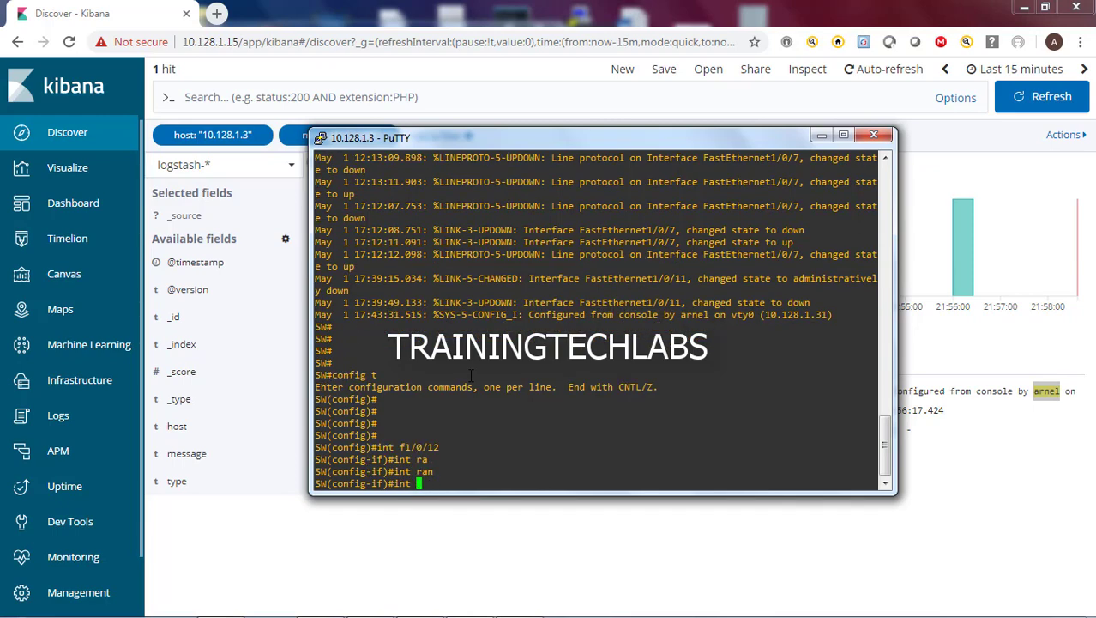
{"action": "type", "text": "exuit"}
{"action": "key", "text": "Return"}
{"action": "type", "text": "exit"}
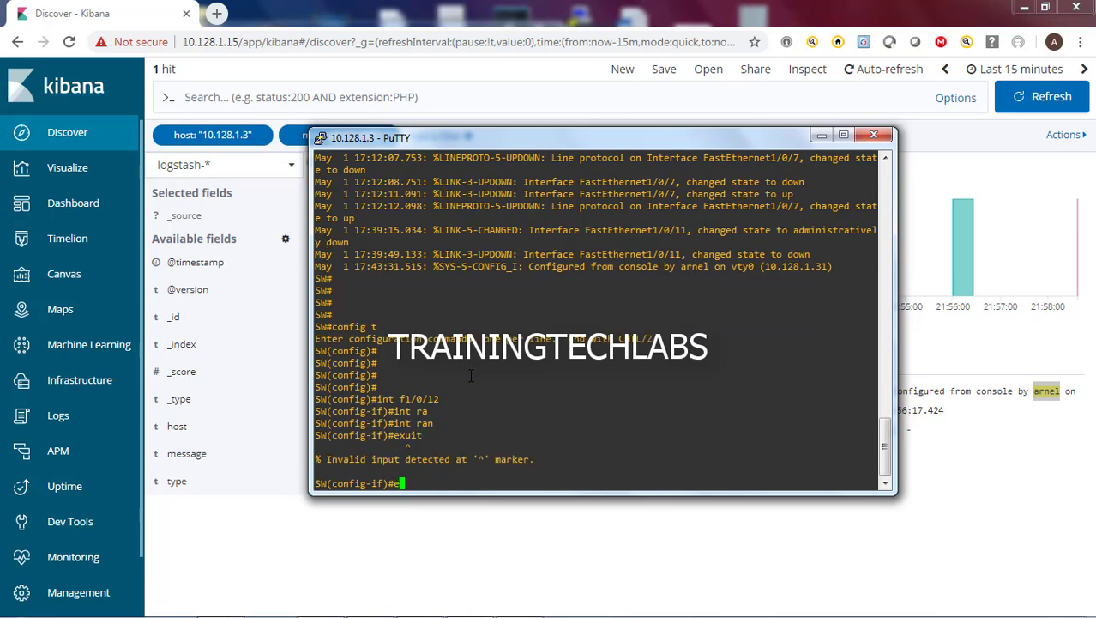
{"action": "key", "text": "Return"}
- Select the interface range f1/0/11 - 12 on the switch and shut both interfaces down
{"action": "type", "text": "int ra"}
{"action": "key", "text": "Tab"}
{"action": "type", "text": "f"}
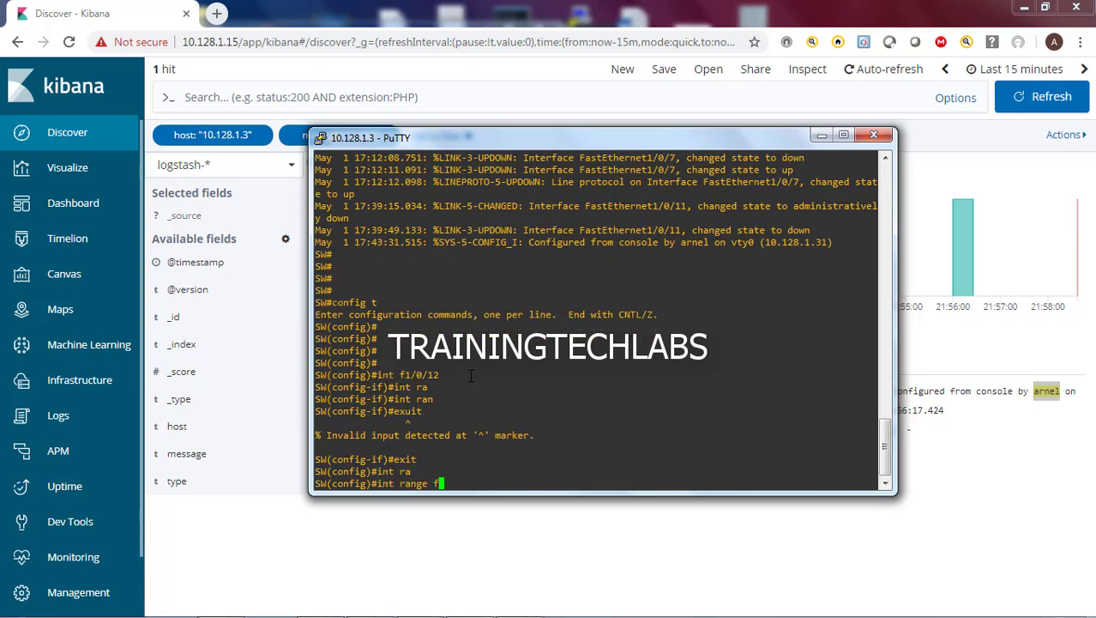
{"action": "type", "text": "1/0/11 - 12"}
{"action": "key", "text": "Return"}
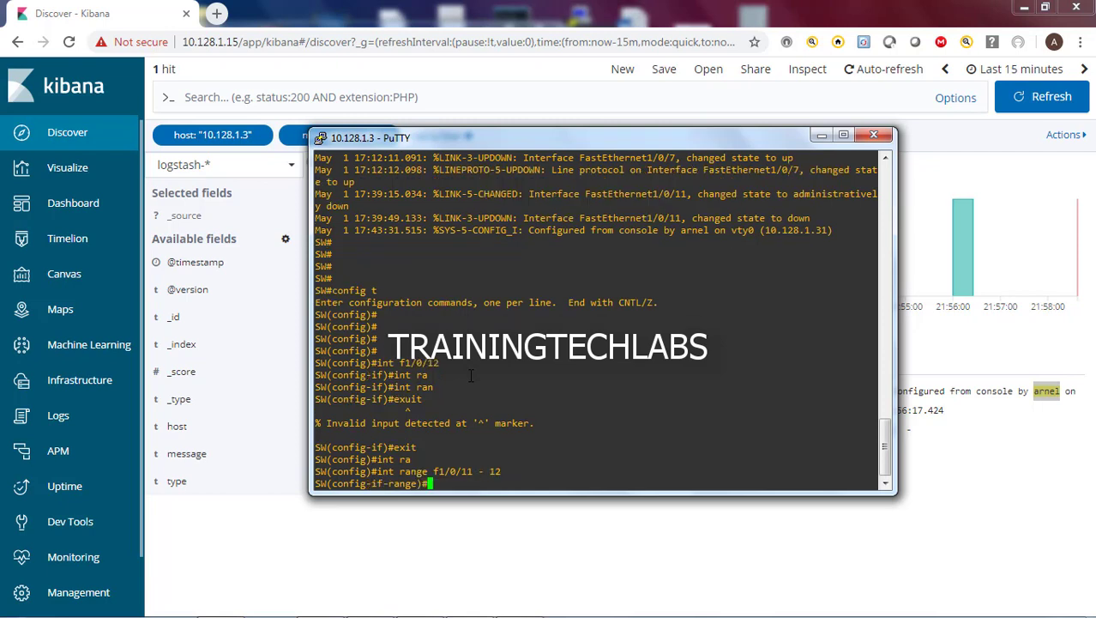
{"action": "type", "text": "shut"}
{"action": "key", "text": "Return"}
{"action": "key", "text": "Return"}
{"action": "key", "text": "Return"}
{"action": "key", "text": "Return"}
{"action": "key", "text": "Return"}
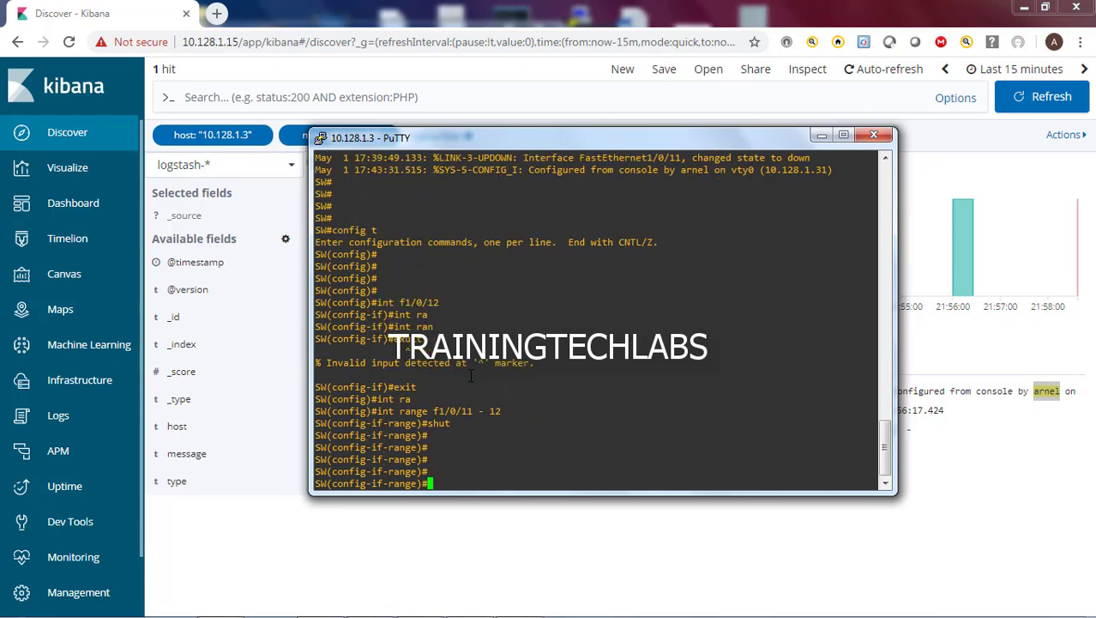
- Switch back to Kibana, remove the message filter, and refresh the Discover results for host 10.128.1.3
{"action": "left_click", "coordinate": [543, 534]}
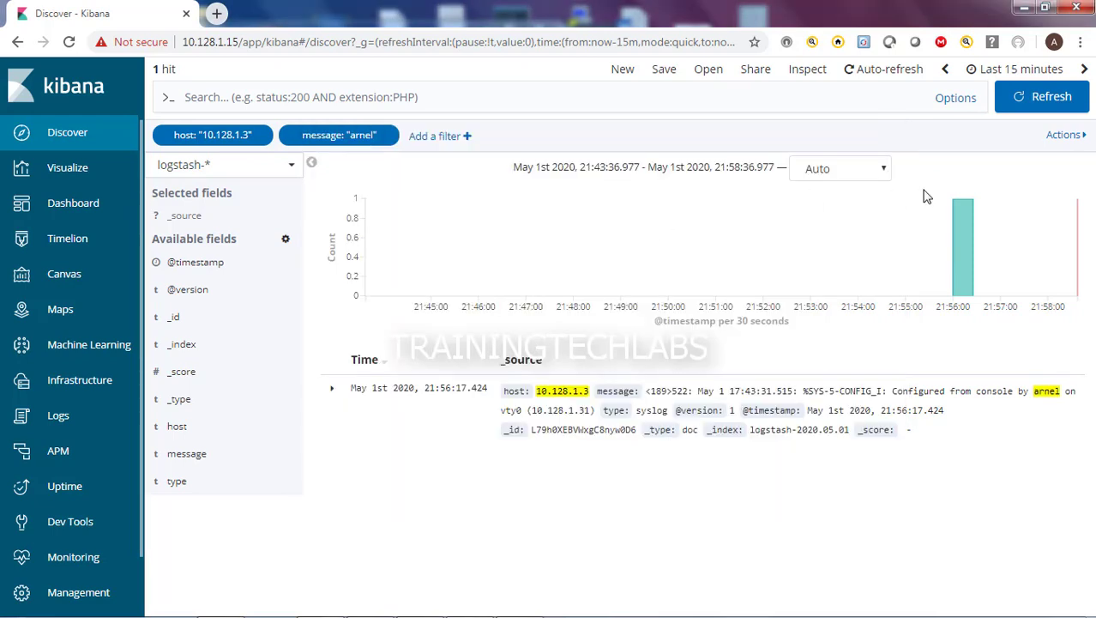
{"action": "left_click", "coordinate": [1037, 70]}
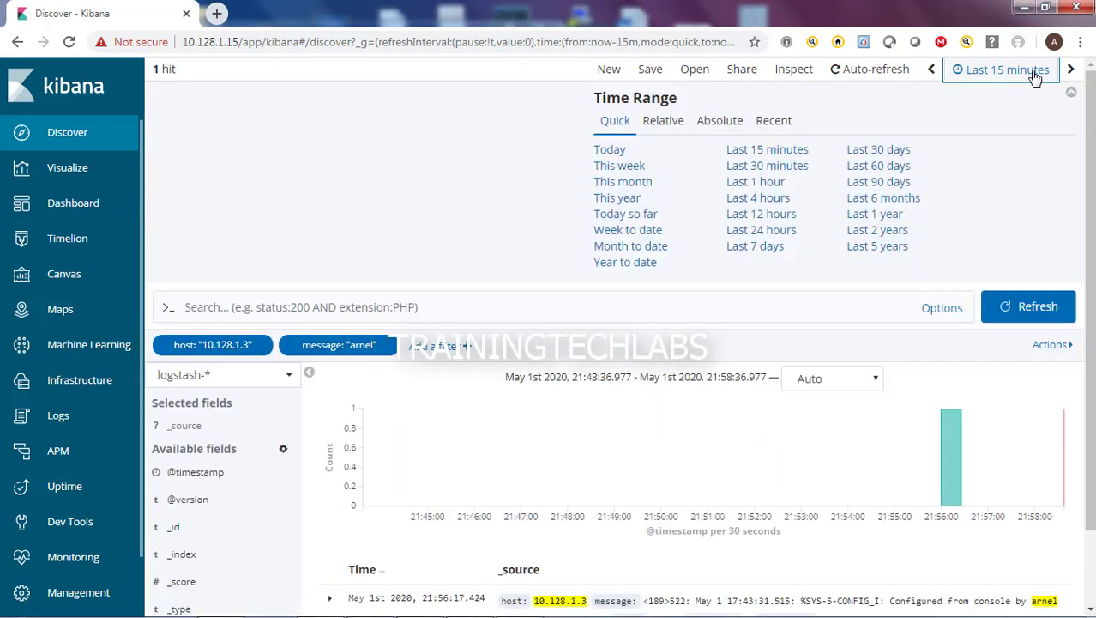
{"action": "left_click", "coordinate": [1038, 70]}
{"action": "left_click", "coordinate": [1040, 102]}
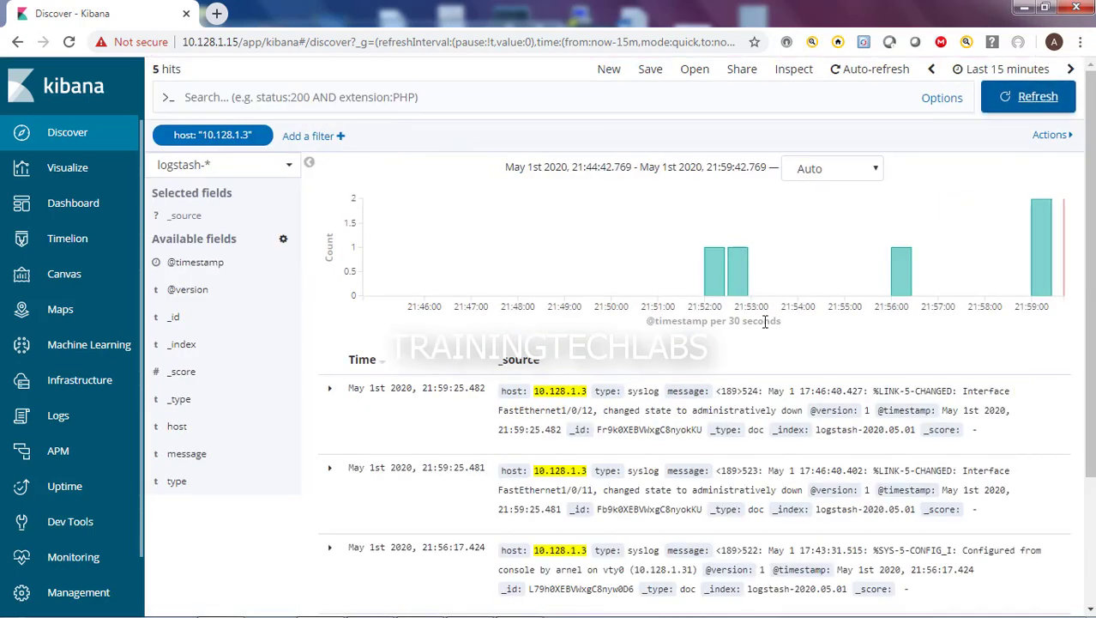
- Examine the two newest events for the interface names and their state changes
{"action": "scroll", "coordinate": [743, 378], "scroll_direction": "down", "scroll_amount": 1}
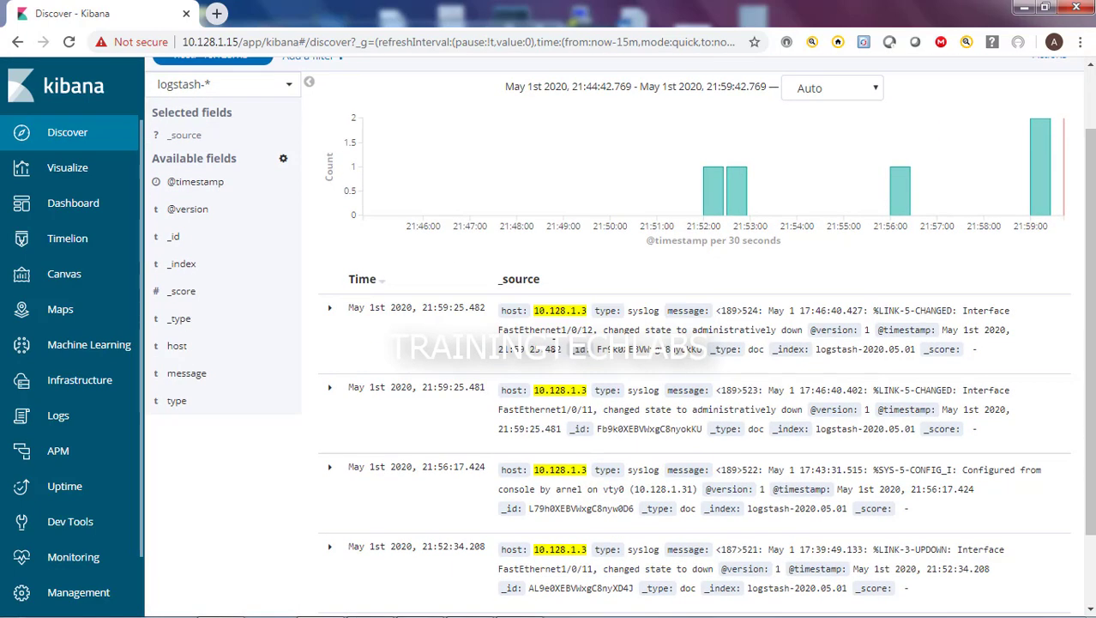
{"action": "left_click_drag", "start_coordinate": [502, 331], "coordinate": [594, 330]}
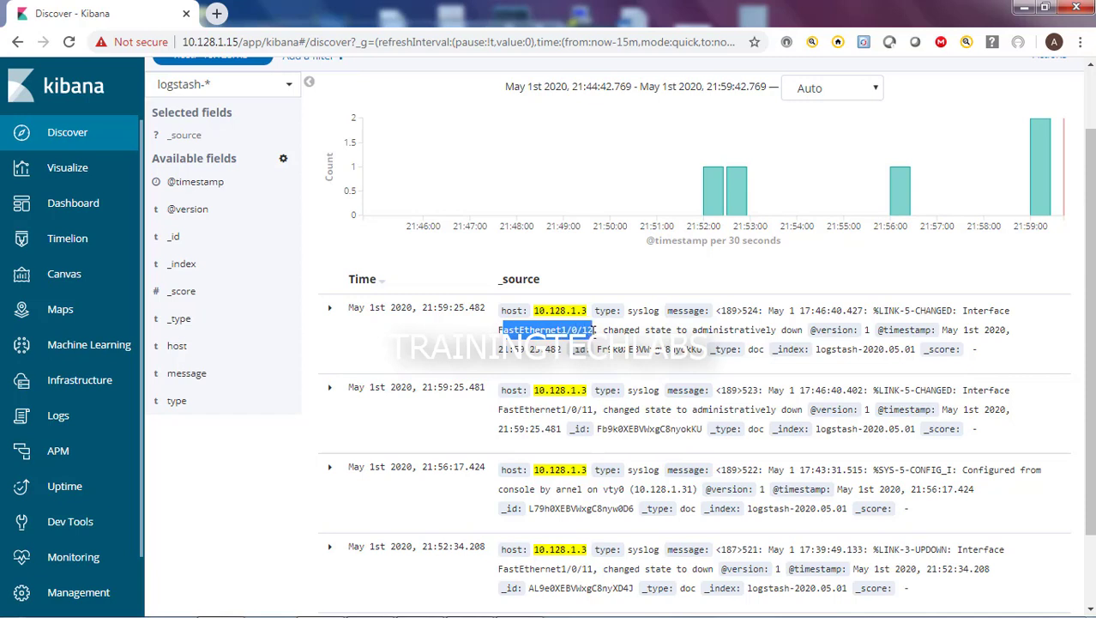
{"action": "double_click", "coordinate": [705, 331]}
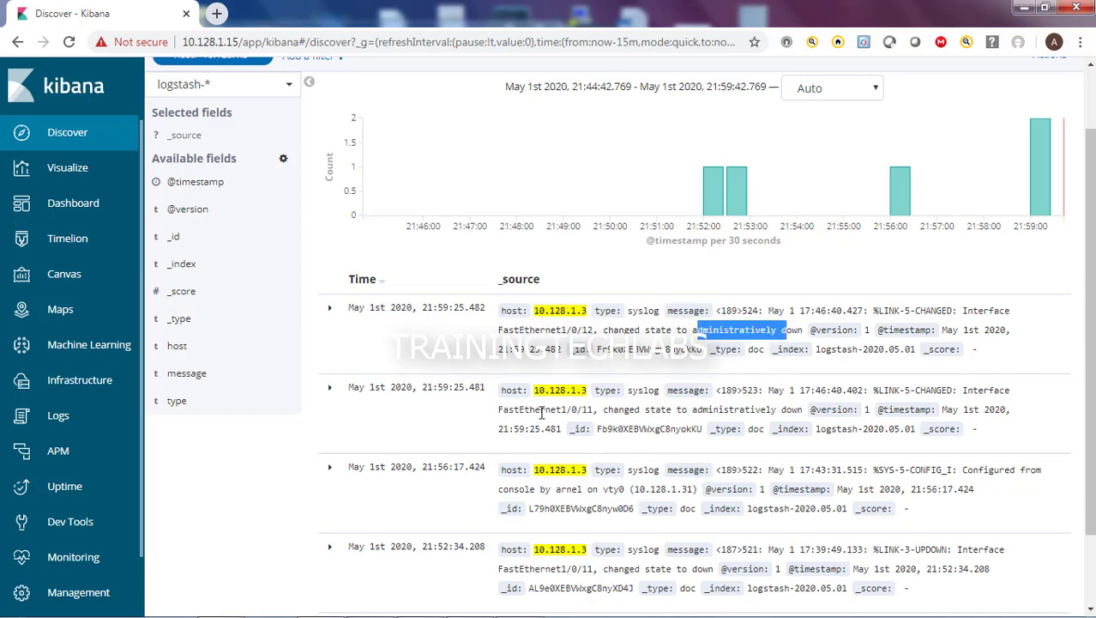
{"action": "left_click_drag", "start_coordinate": [501, 410], "coordinate": [594, 410]}
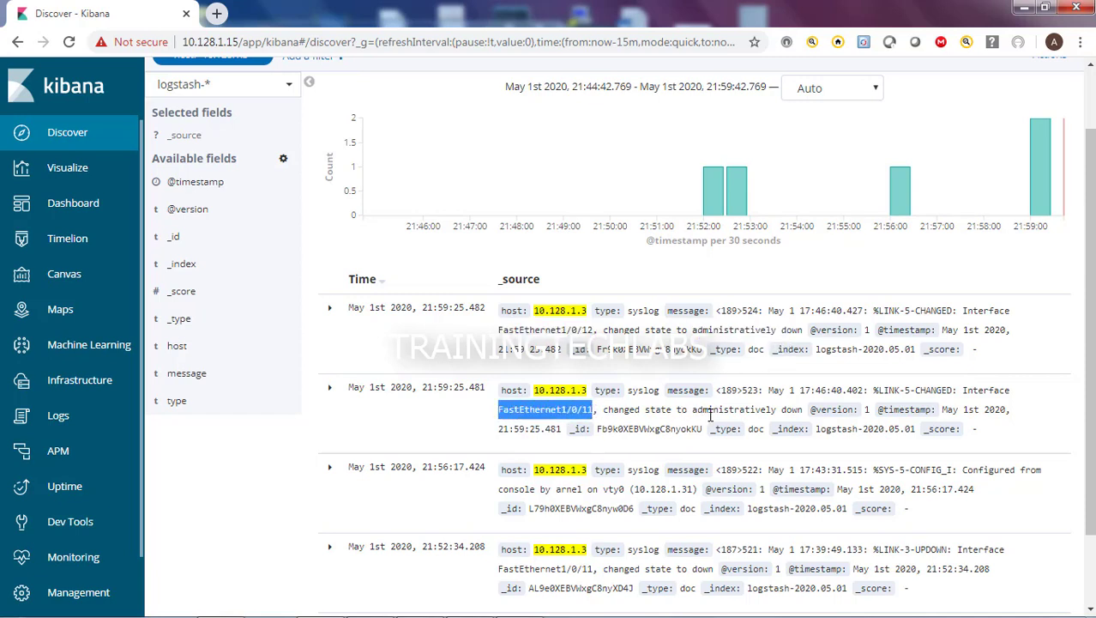
{"action": "left_click_drag", "start_coordinate": [696, 410], "coordinate": [796, 414]}
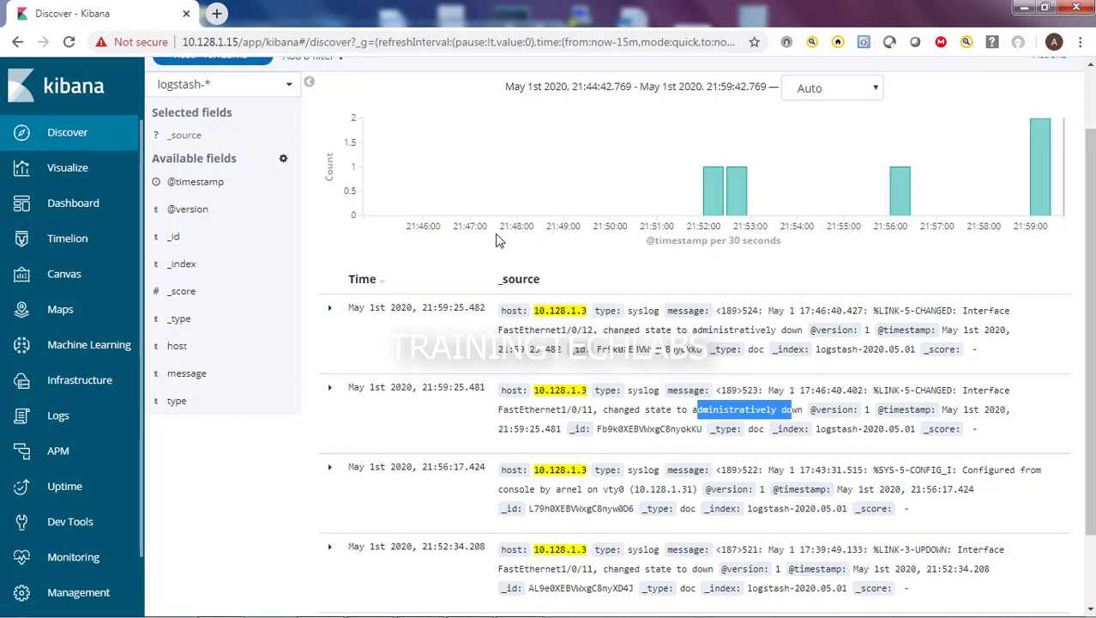
{"action": "scroll", "coordinate": [780, 182], "scroll_direction": "up", "scroll_amount": 1}
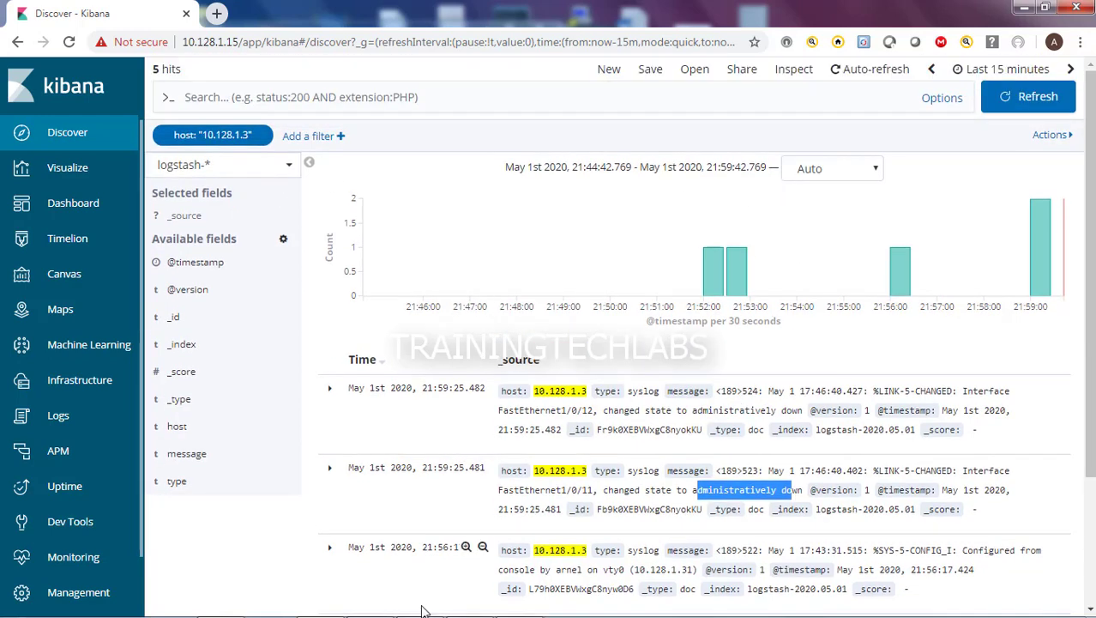
- Return to the switch's PuTTY session, re-enable interfaces f1/0/11 - 12 with no shut, and save the configuration with do wr mem
{"action": "left_click", "coordinate": [469, 603]}
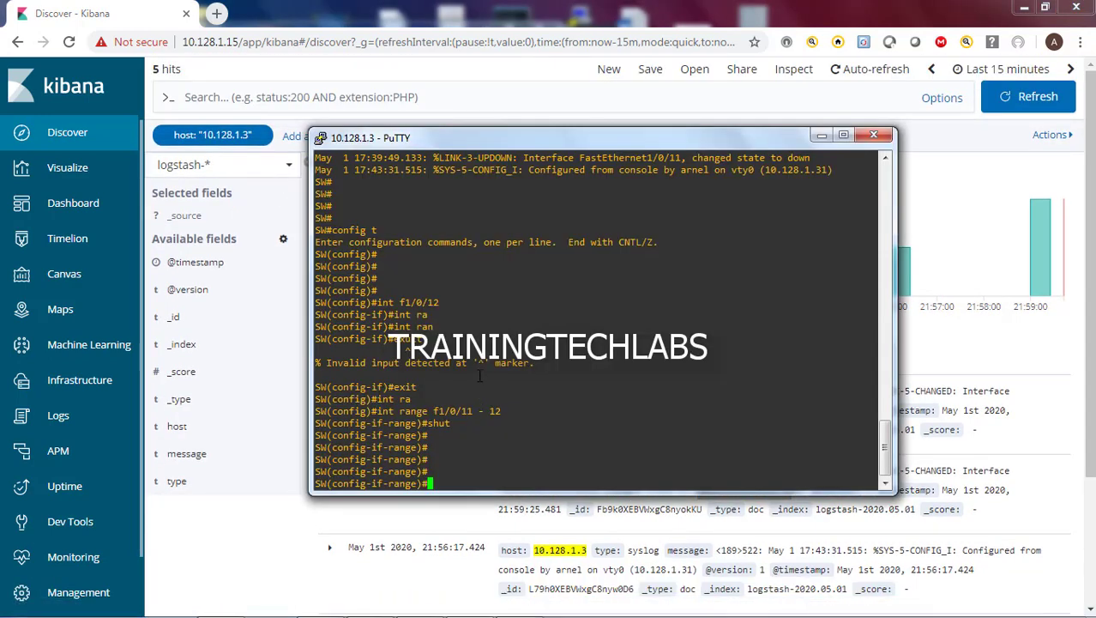
{"action": "type", "text": "no shut"}
{"action": "key", "text": "Return"}
{"action": "key", "text": "Return"}
{"action": "key", "text": "Return"}
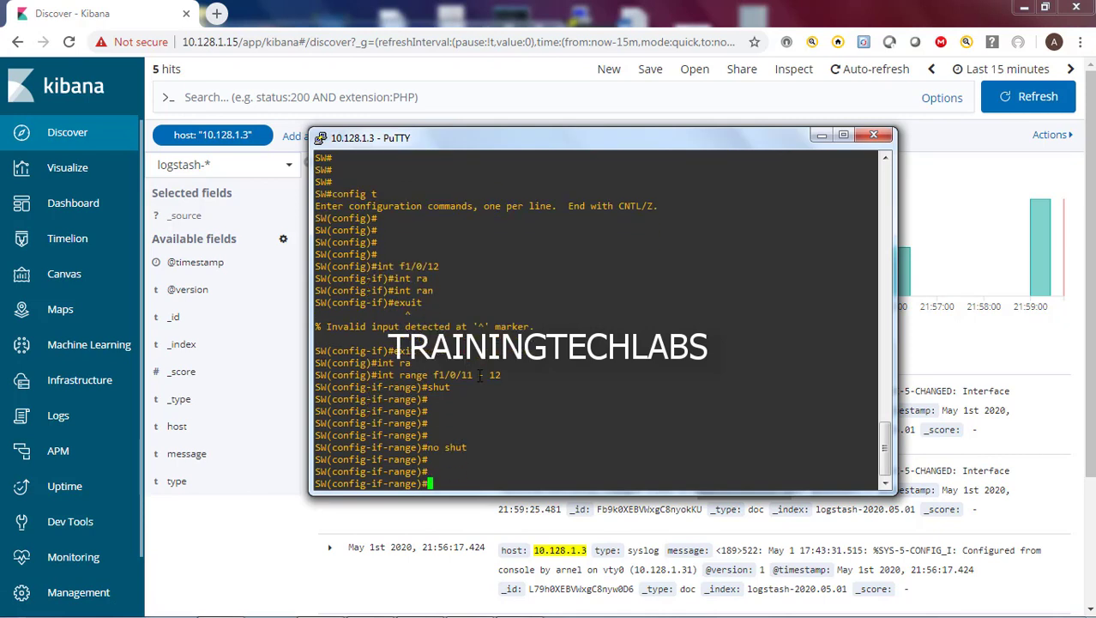
{"action": "type", "text": "do wr mem"}
{"action": "key", "text": "Return"}
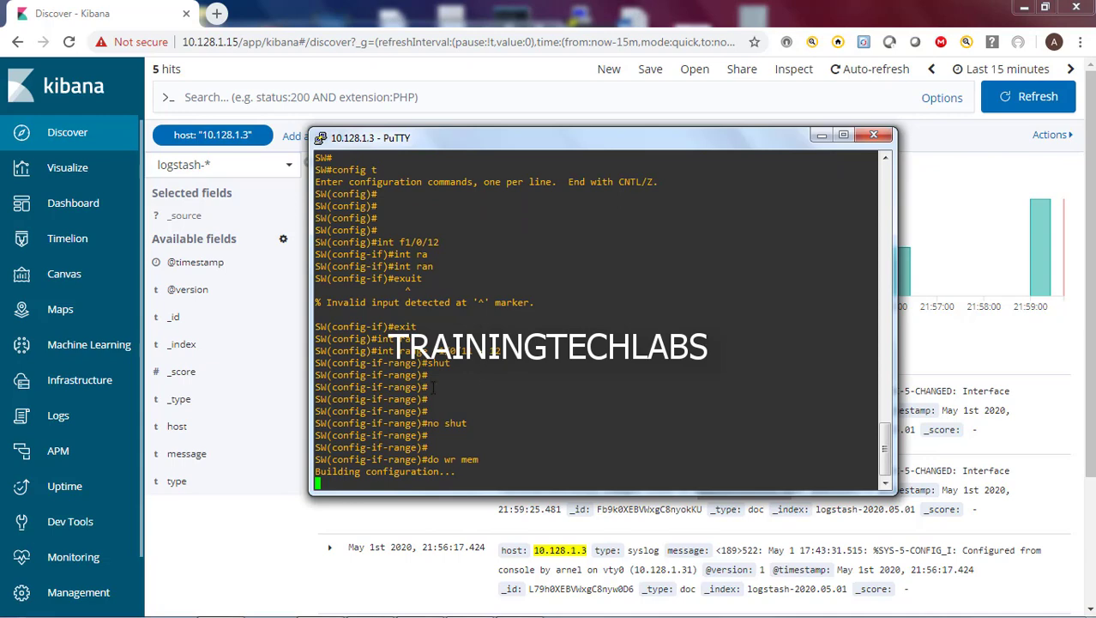